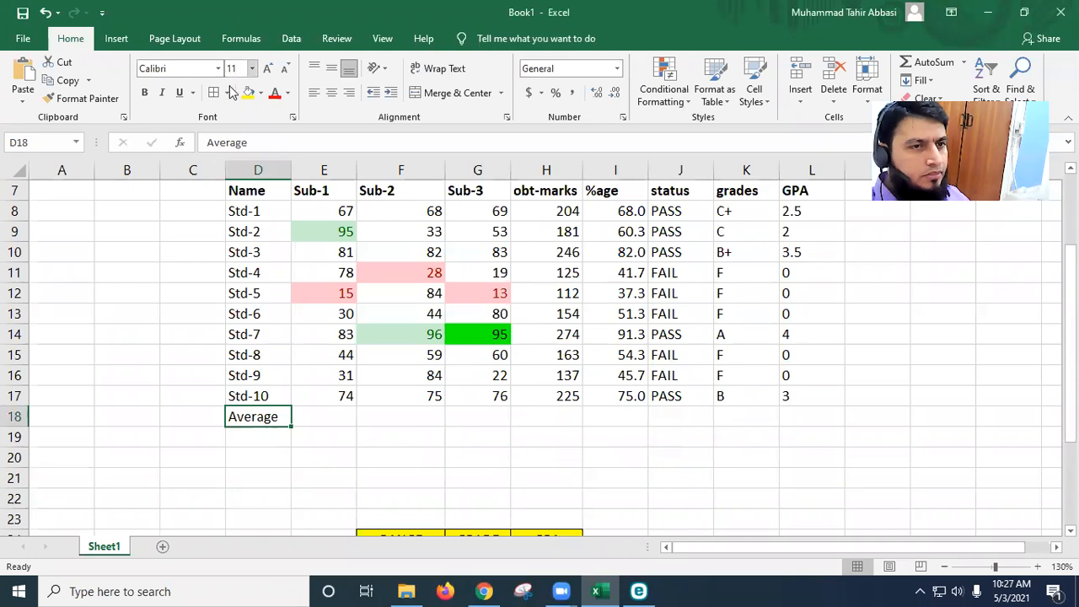
Make the Average label in D18 bold and enter the label Minimum in the cell below it.
click(144, 92)
click(257, 444)
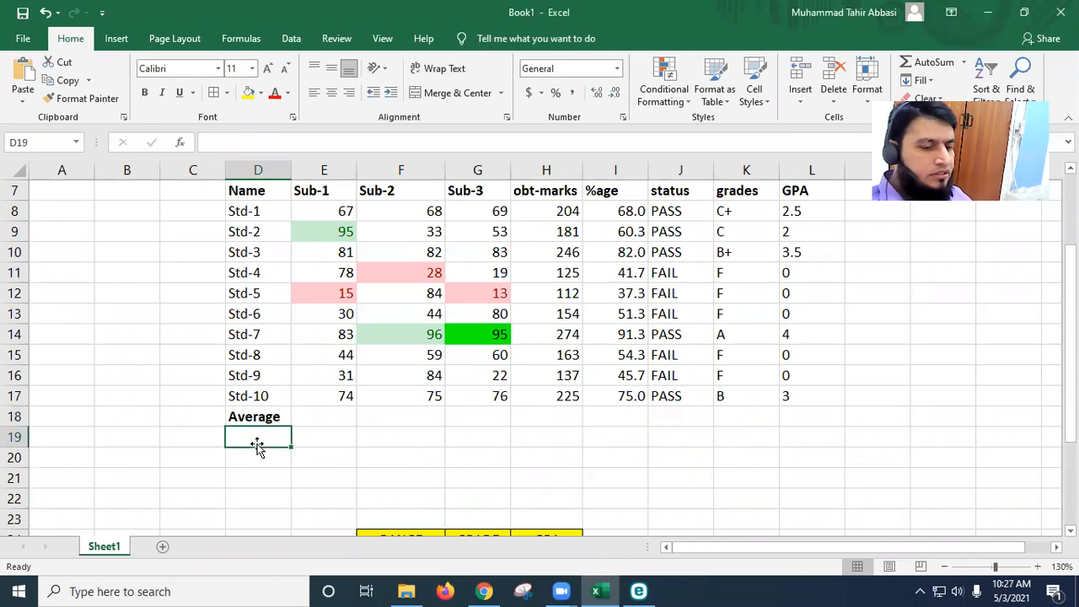
text(min)
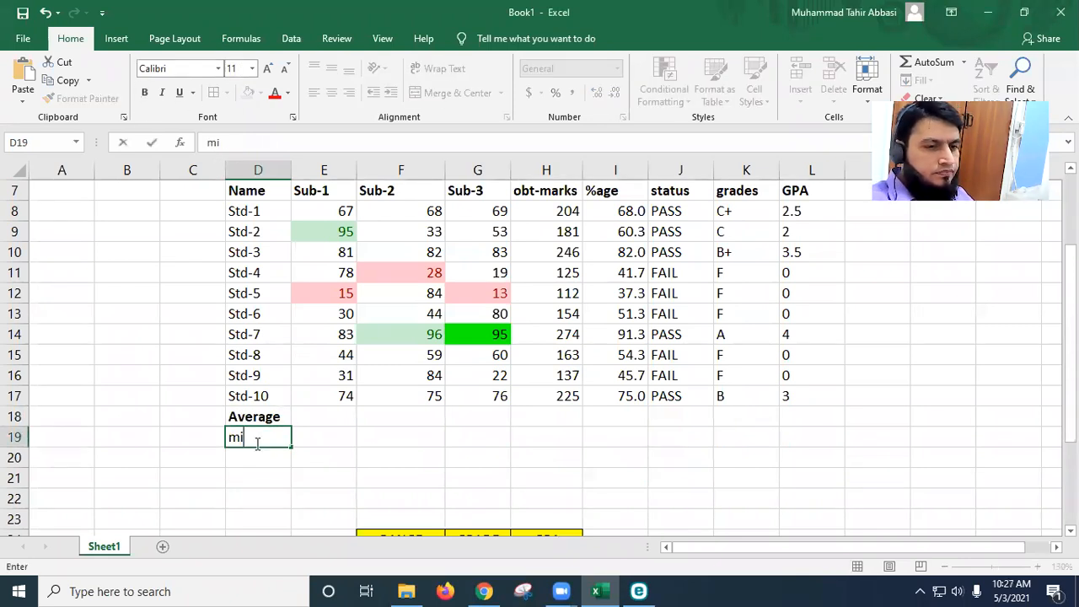
key(BackSpace)
key(BackSpace)
key(BackSpace)
text(Mi)
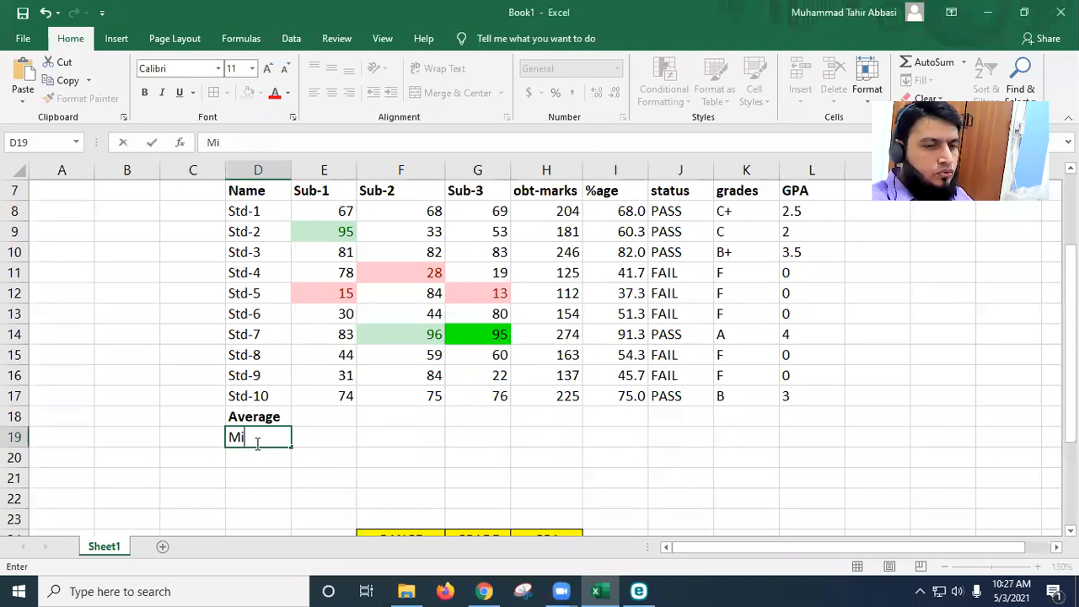
text(nimum)
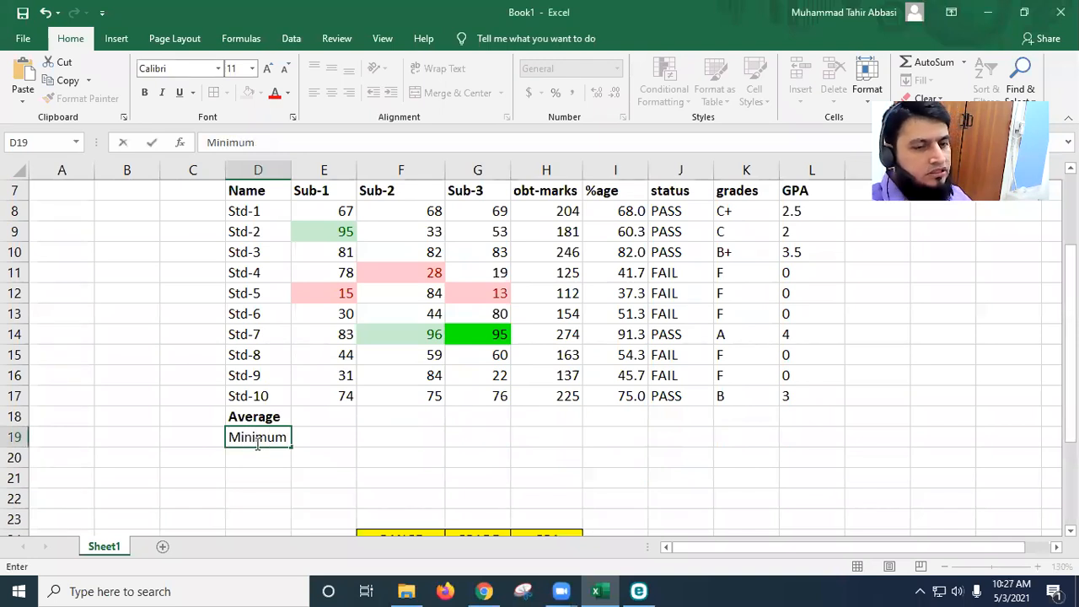
key(Return)
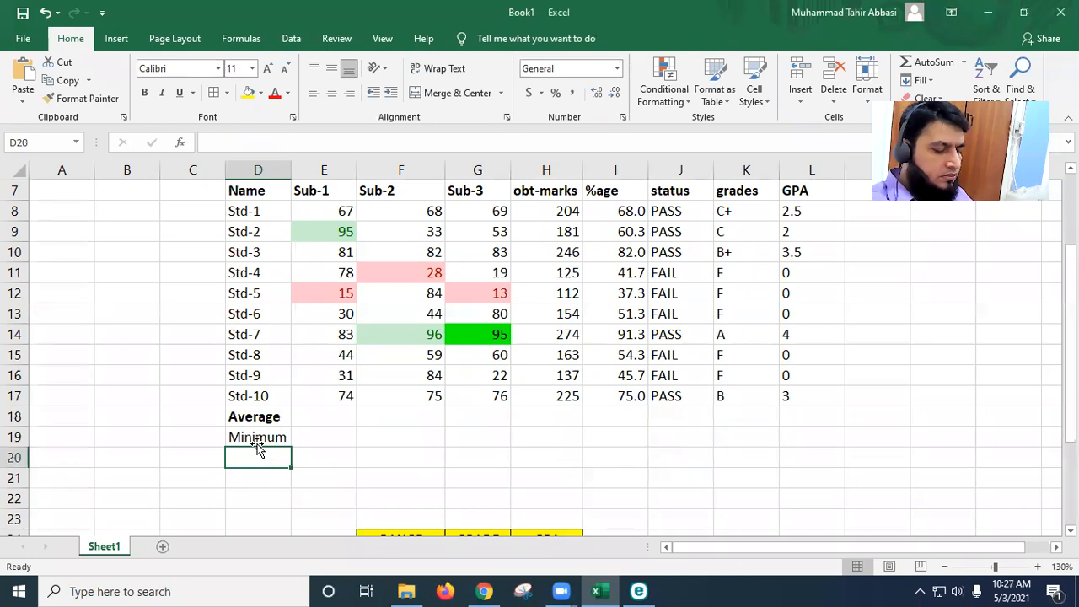
Enter the label Maximum in D20 and make both the Minimum and Maximum labels bold.
text(Maximum)
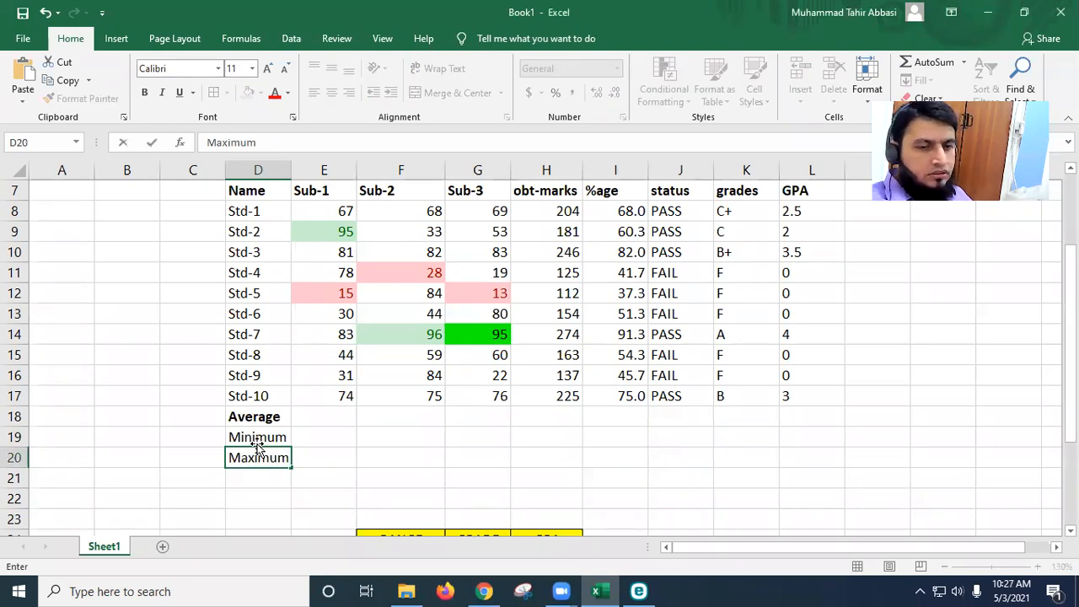
key(Tab)
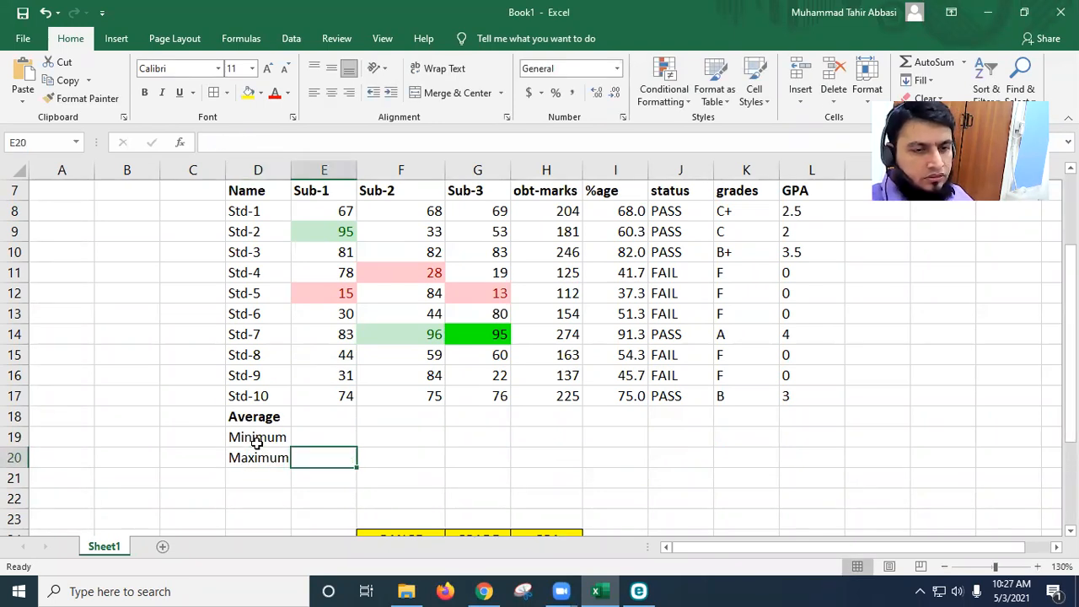
drag(250, 440, 253, 456)
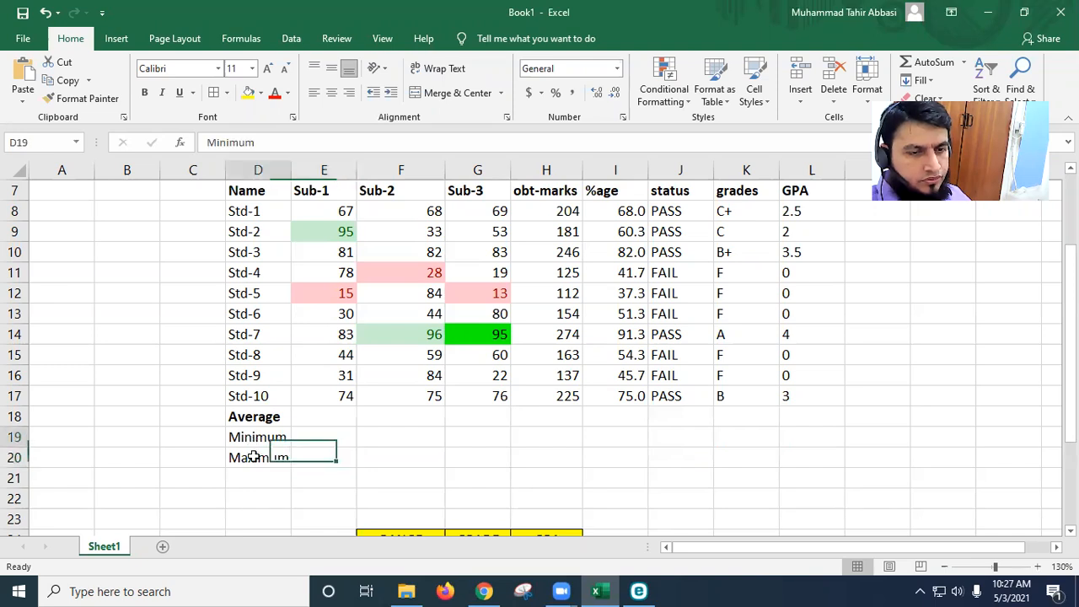
click(144, 95)
Enter the formula =AVERAGE(E8:E17) in E18 to average the Sub-1 marks.
click(325, 416)
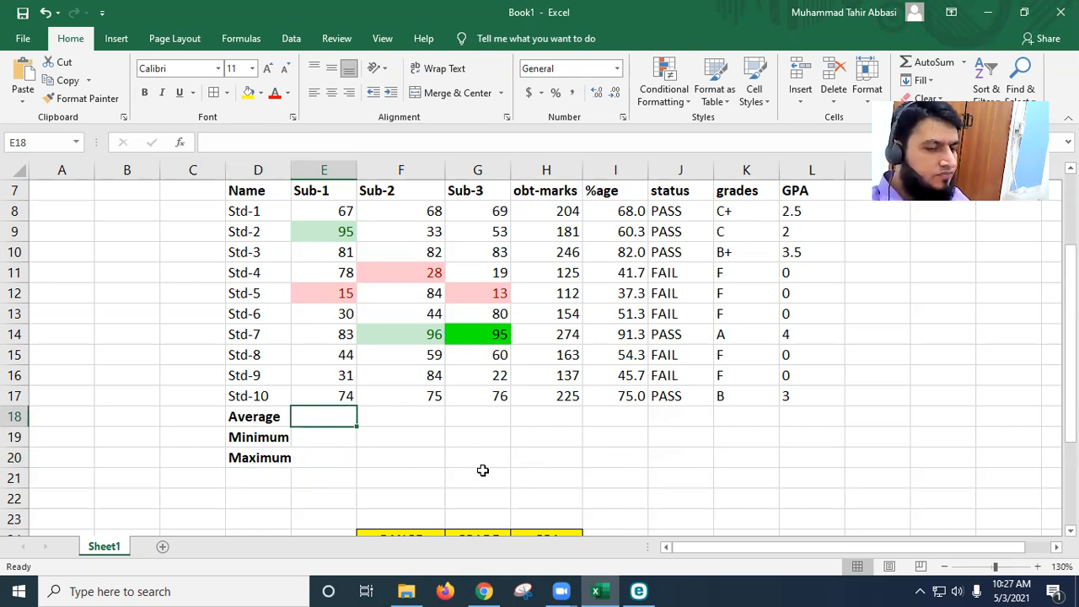
text(=ave)
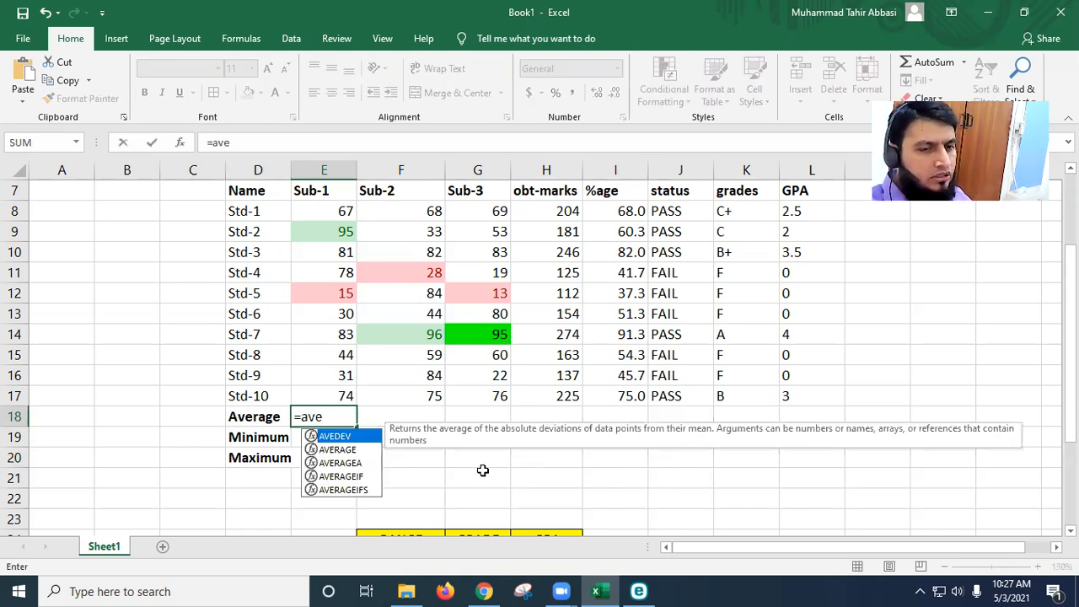
click(348, 452)
double_click(348, 451)
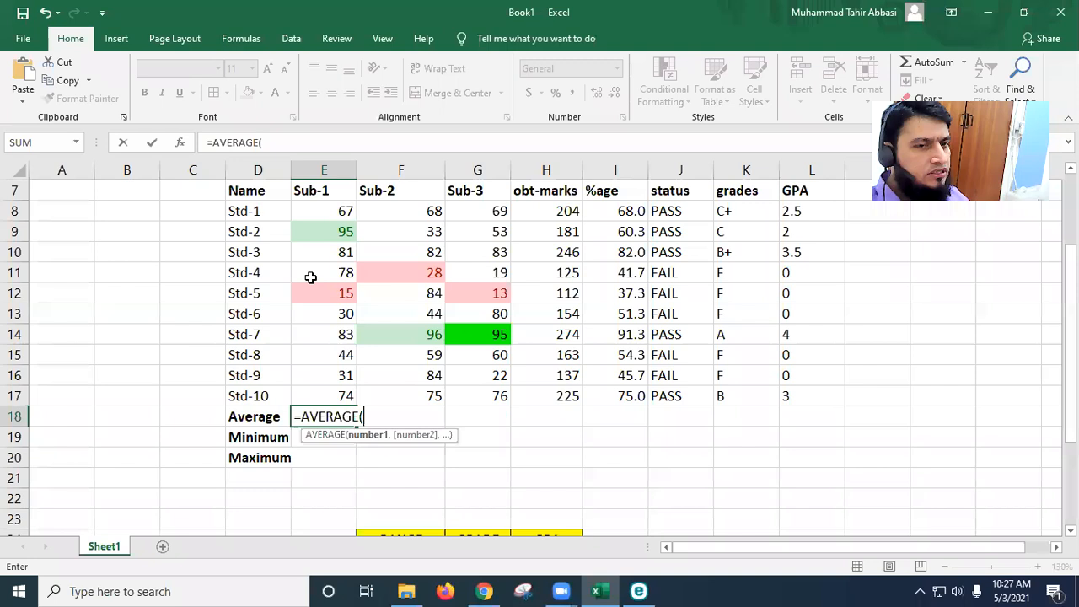
drag(325, 208, 349, 395)
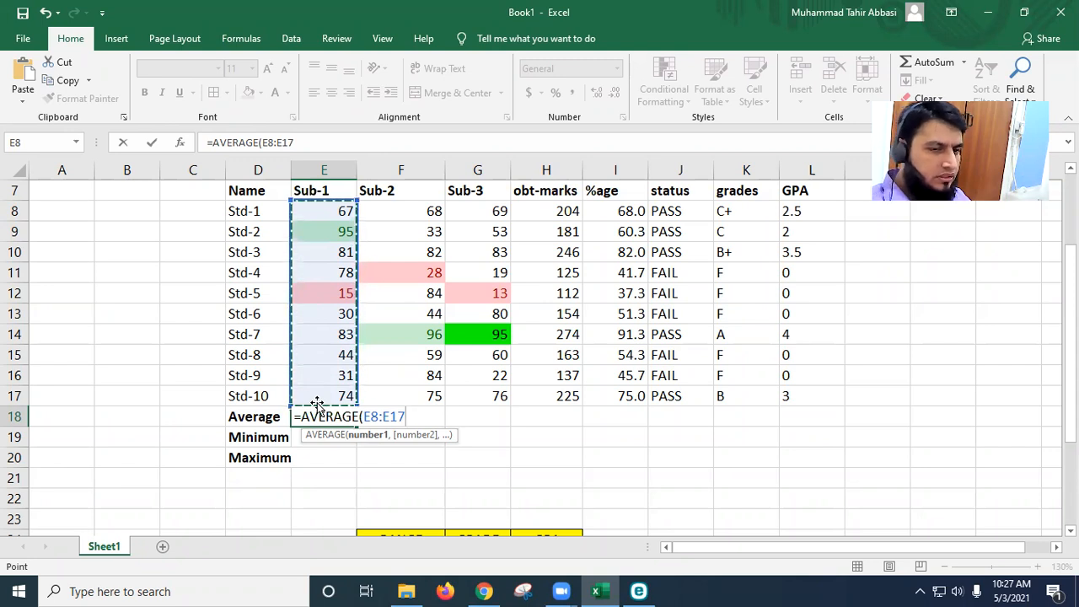
text())
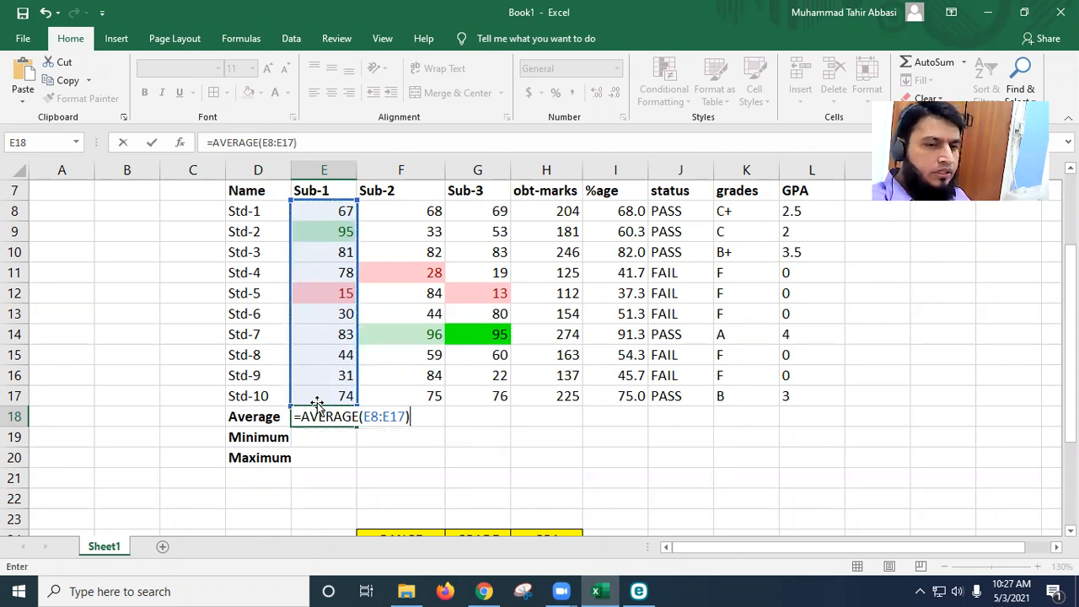
key(Return)
Fill the average formula from E18 across to the %age column (I18) and make the results bold.
click(340, 416)
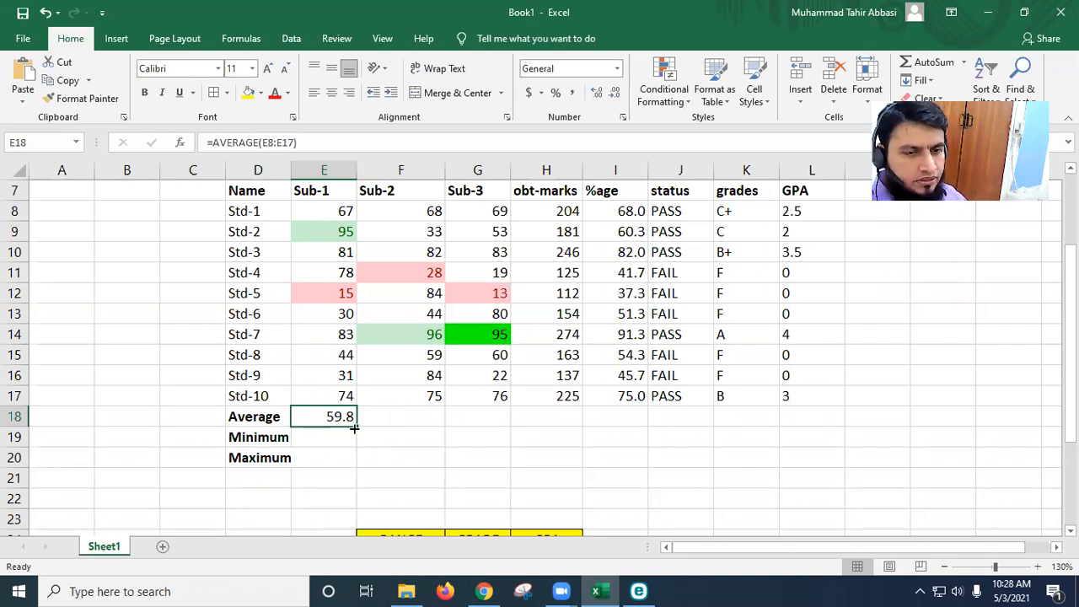
drag(358, 427, 559, 421)
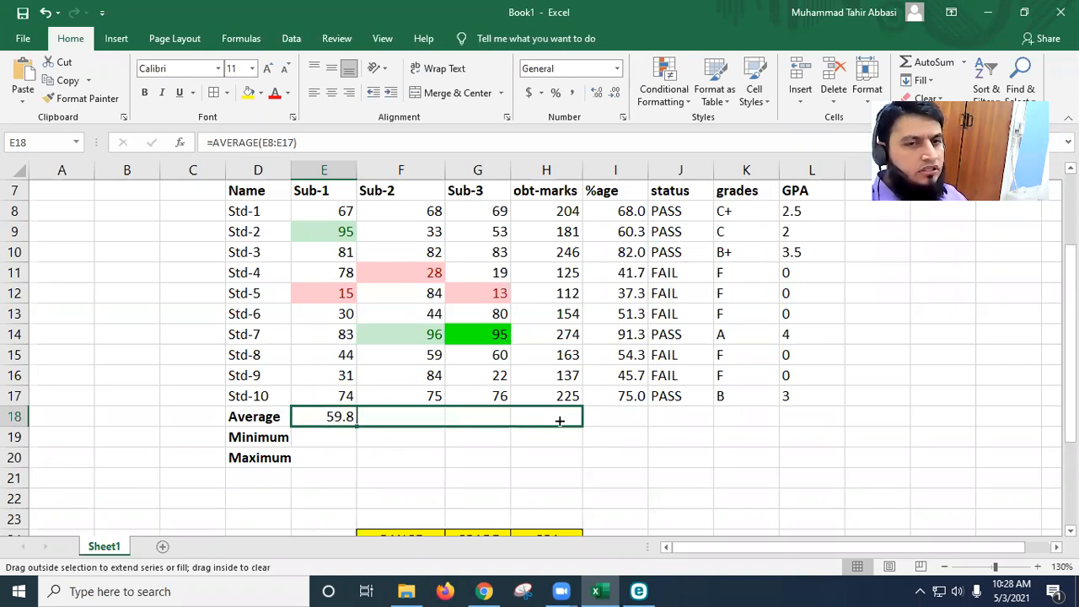
drag(559, 421, 623, 417)
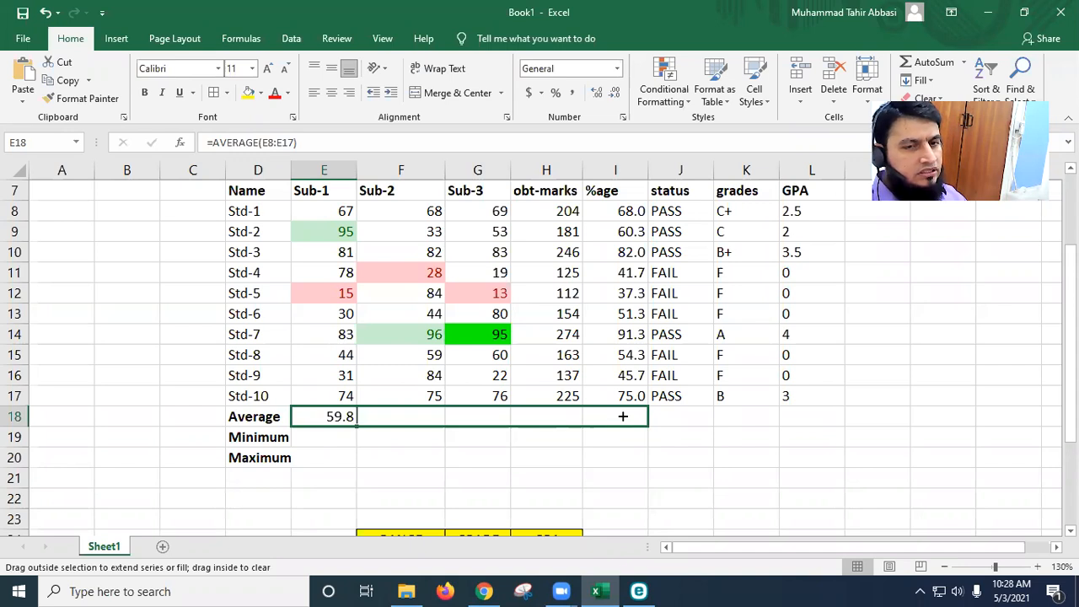
drag(623, 416, 622, 414)
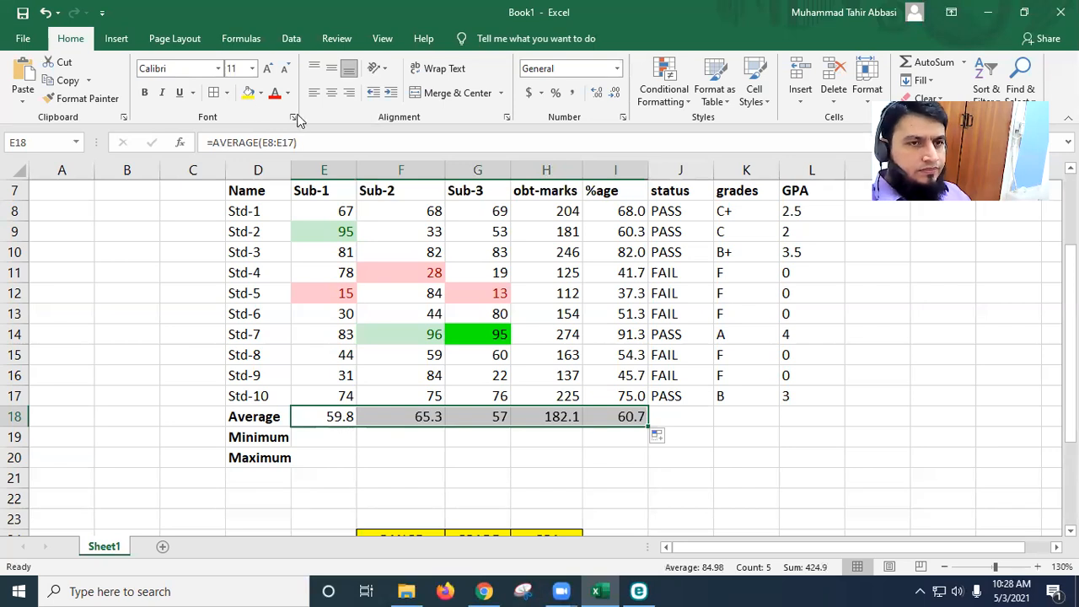
click(144, 92)
click(372, 453)
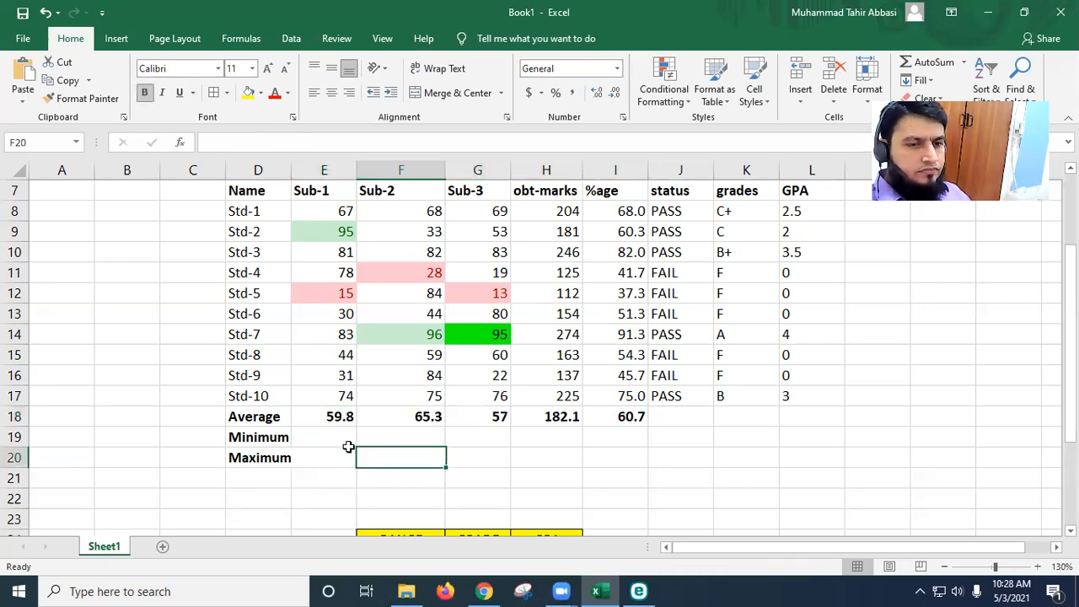
Enter the formula =MIN(E8:E17) in E19 to get the lowest Sub-1 mark.
click(335, 439)
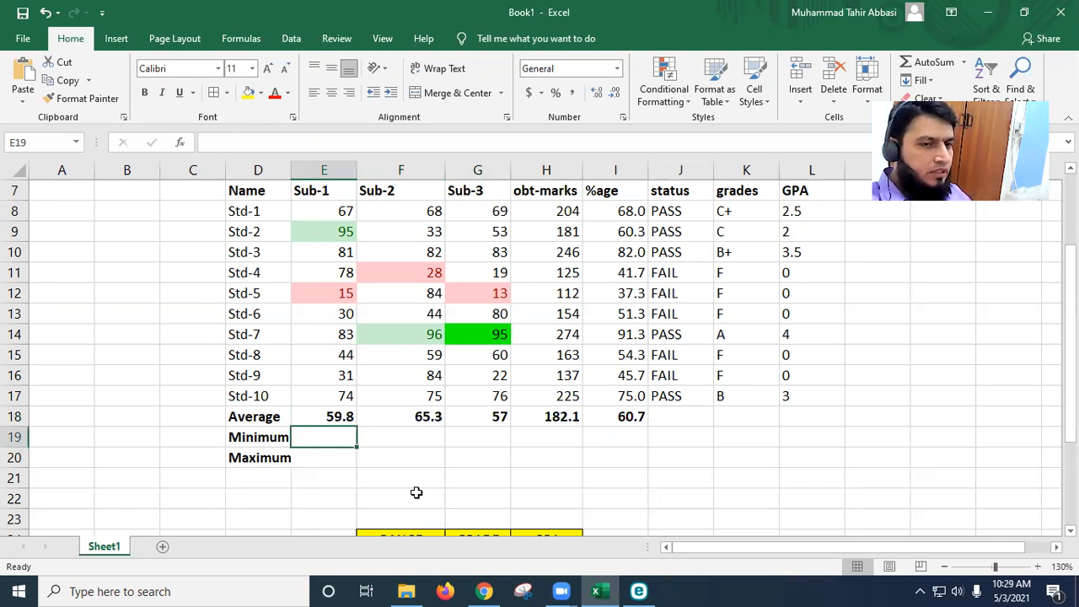
text(=)
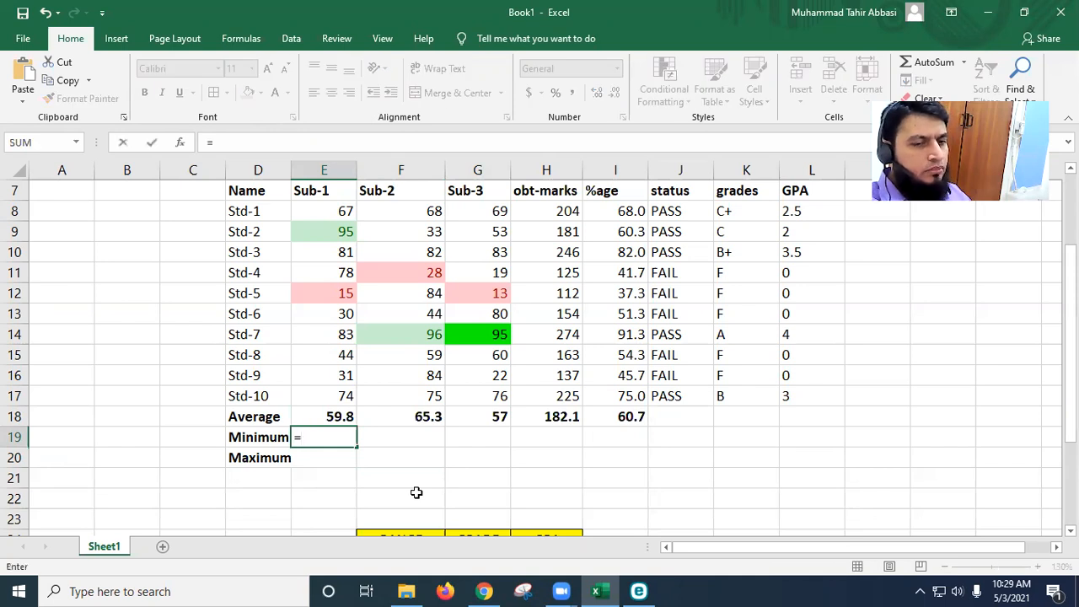
text(mi)
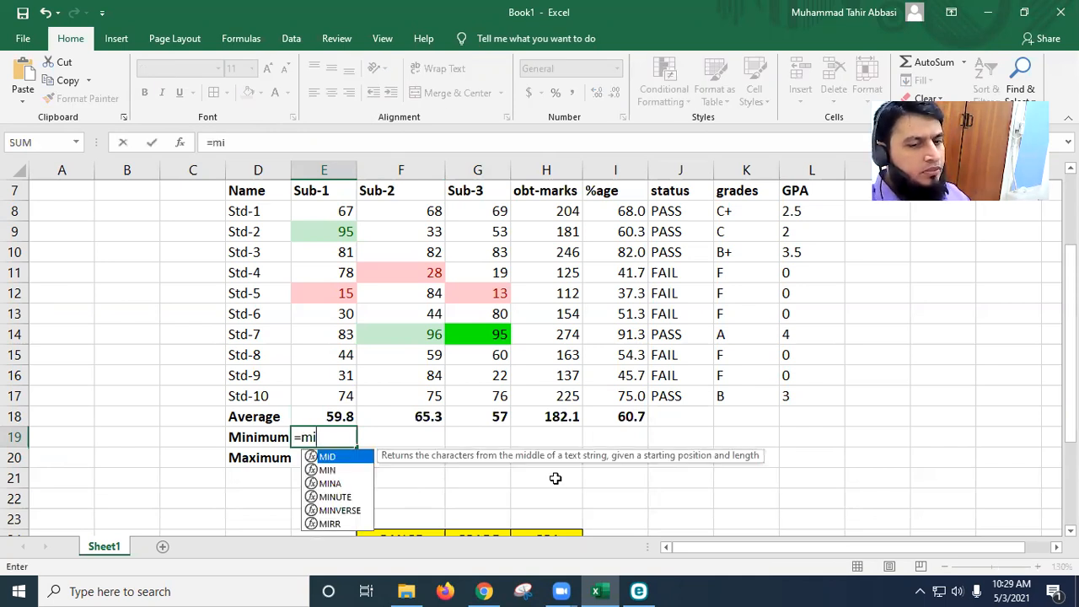
double_click(328, 469)
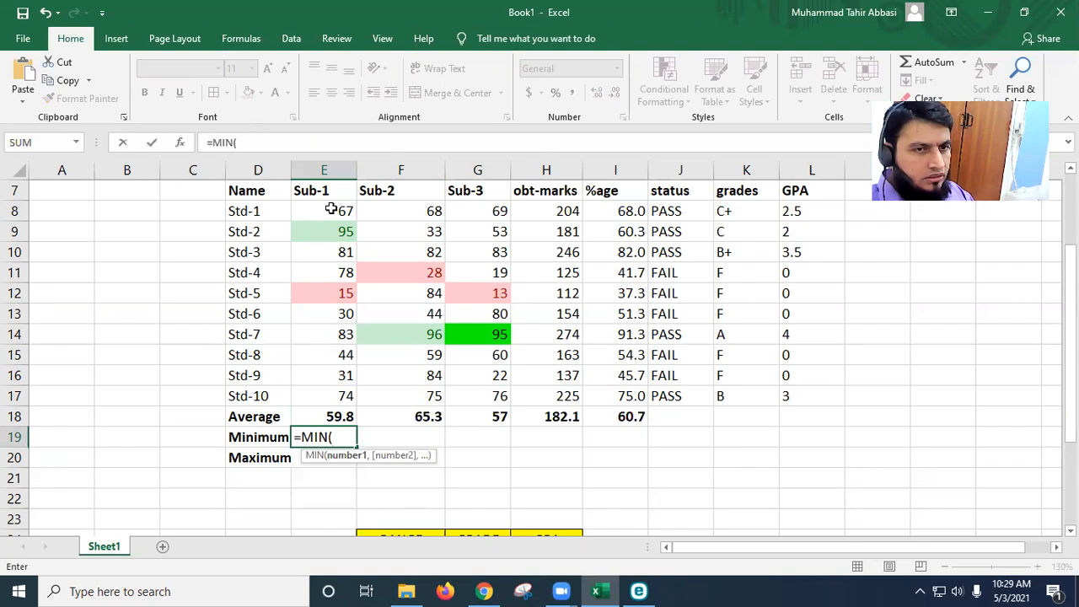
drag(332, 209, 321, 391)
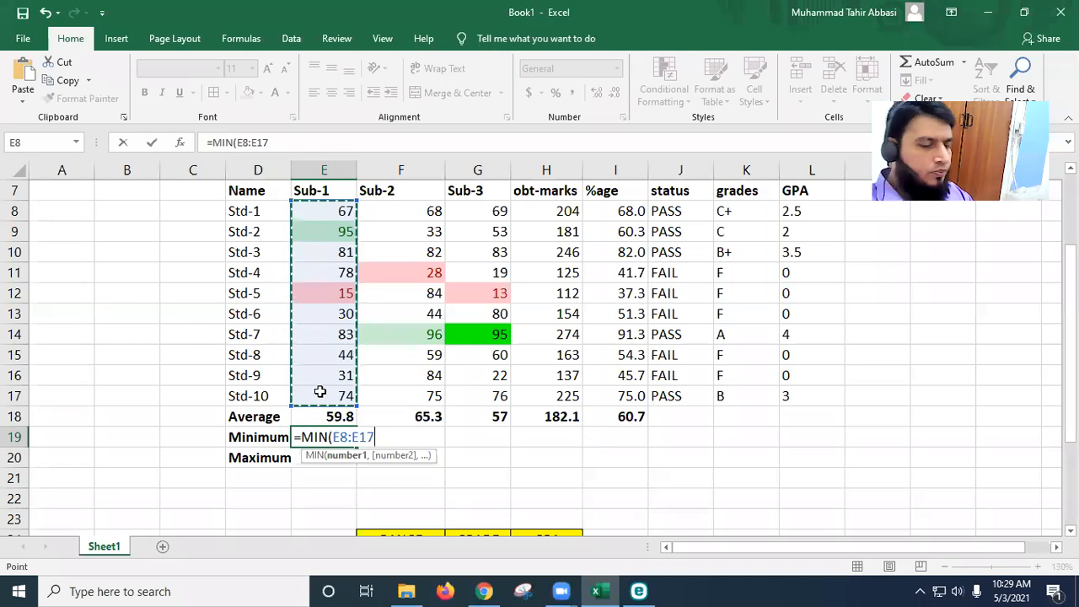
text())
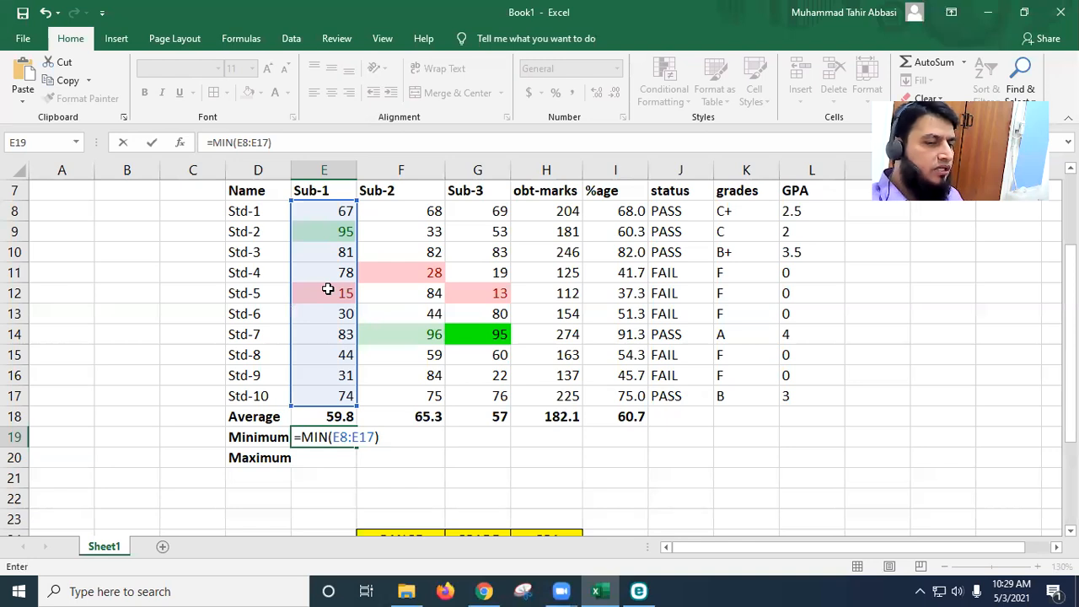
key(Return)
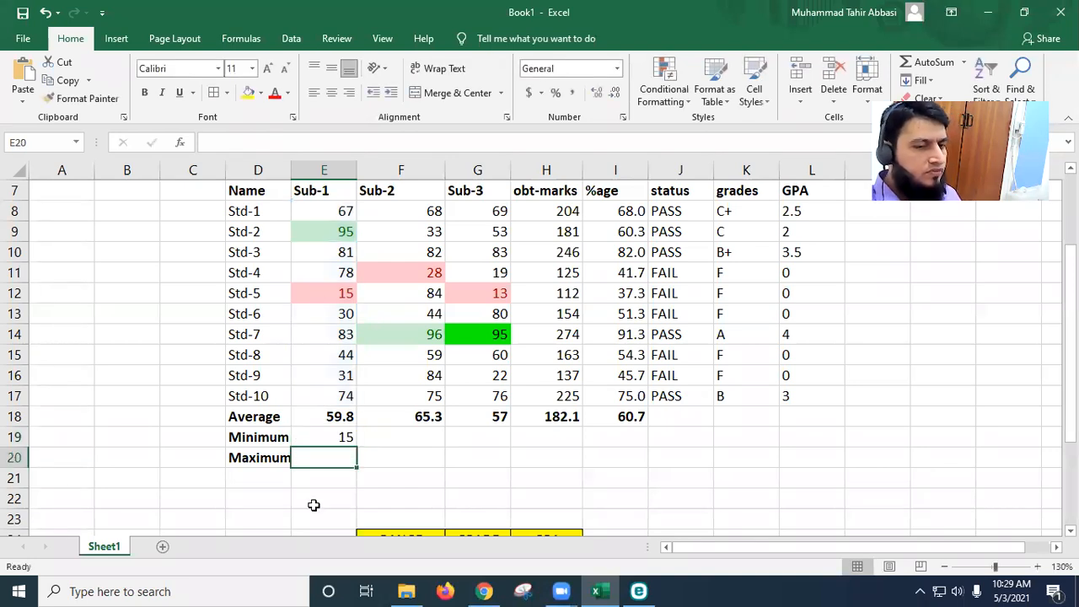
Fill the minimum formula from E19 across to I19 and make the results bold.
click(323, 434)
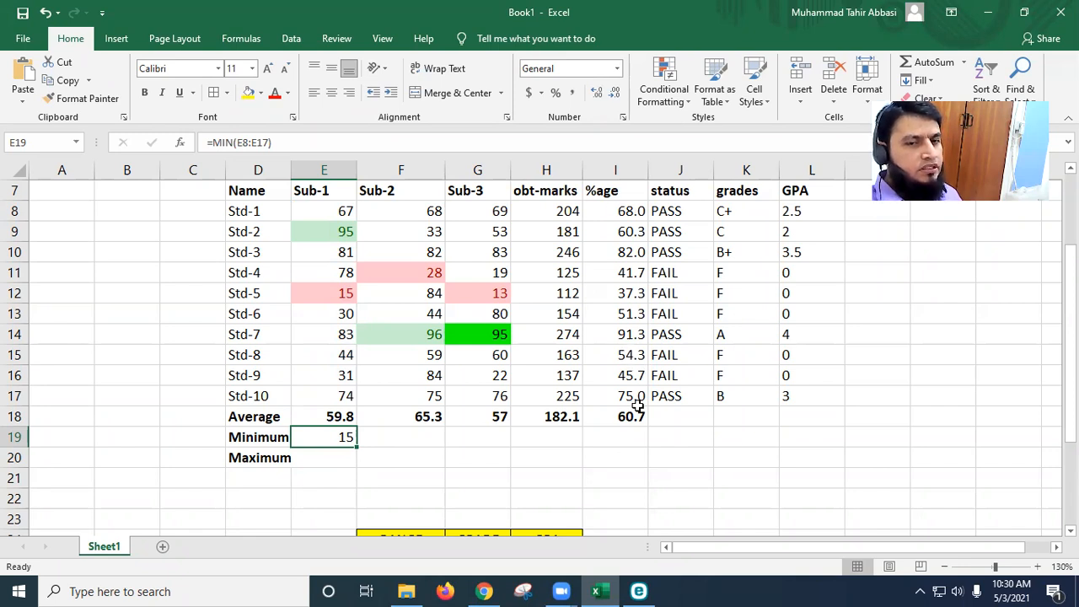
drag(357, 447, 636, 437)
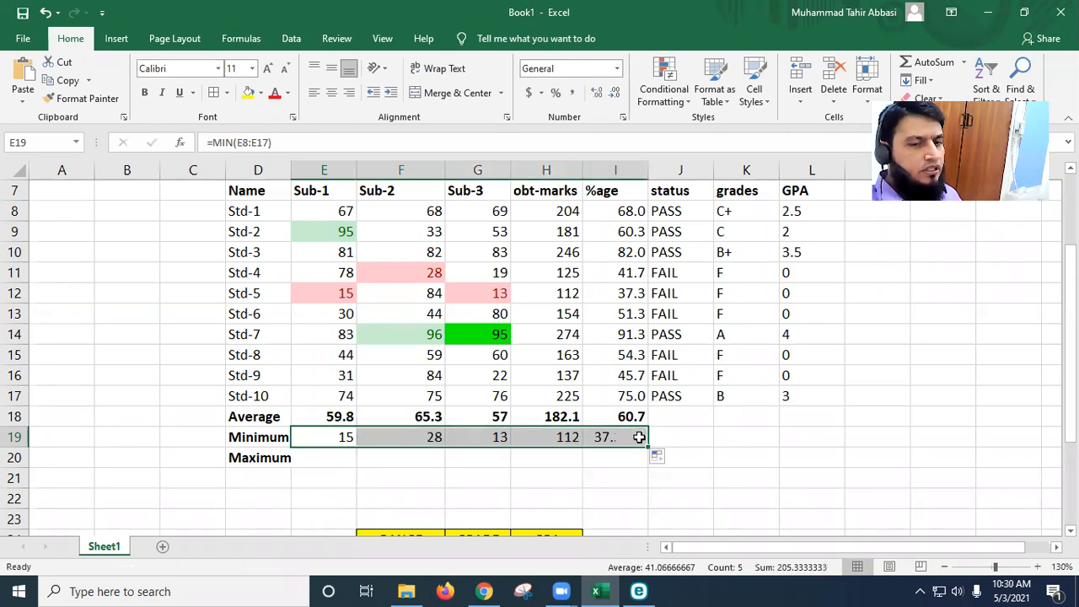
click(144, 92)
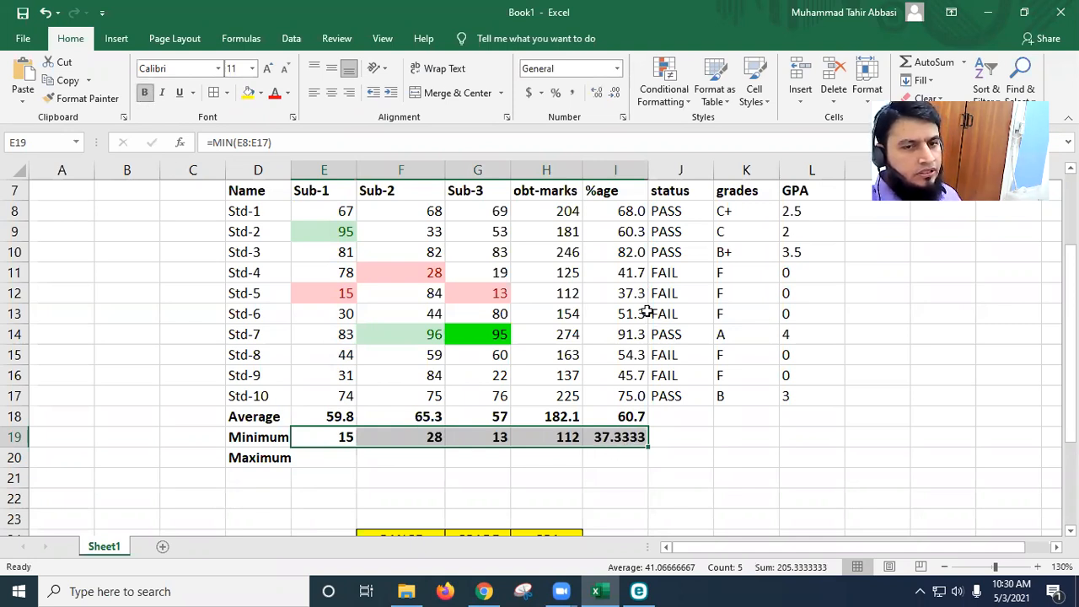
Reduce the minimum %age value in I19 to one decimal place.
click(628, 436)
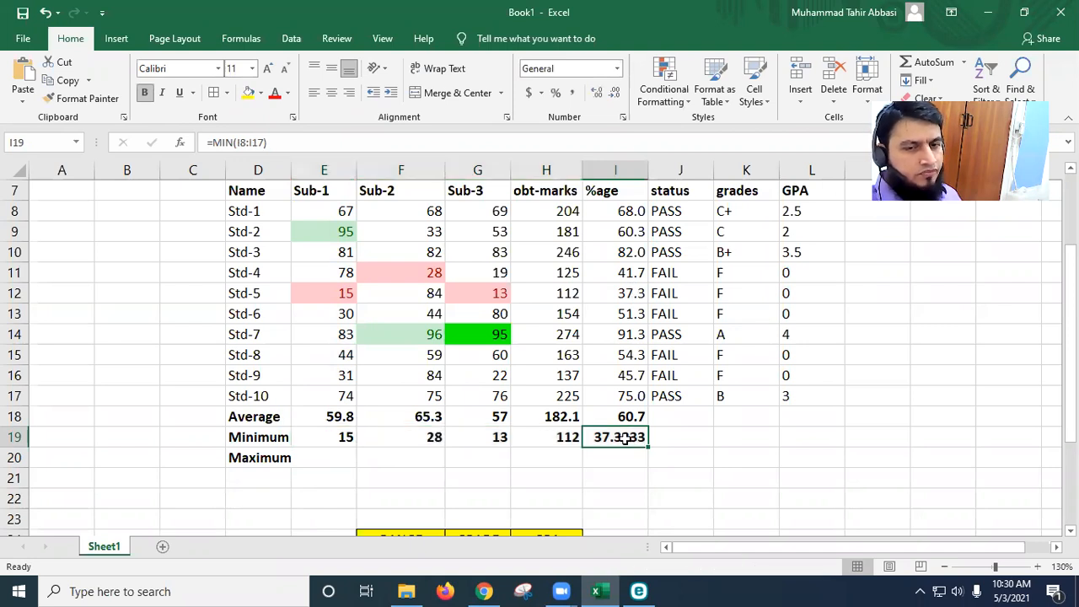
click(615, 92)
click(614, 93)
click(615, 93)
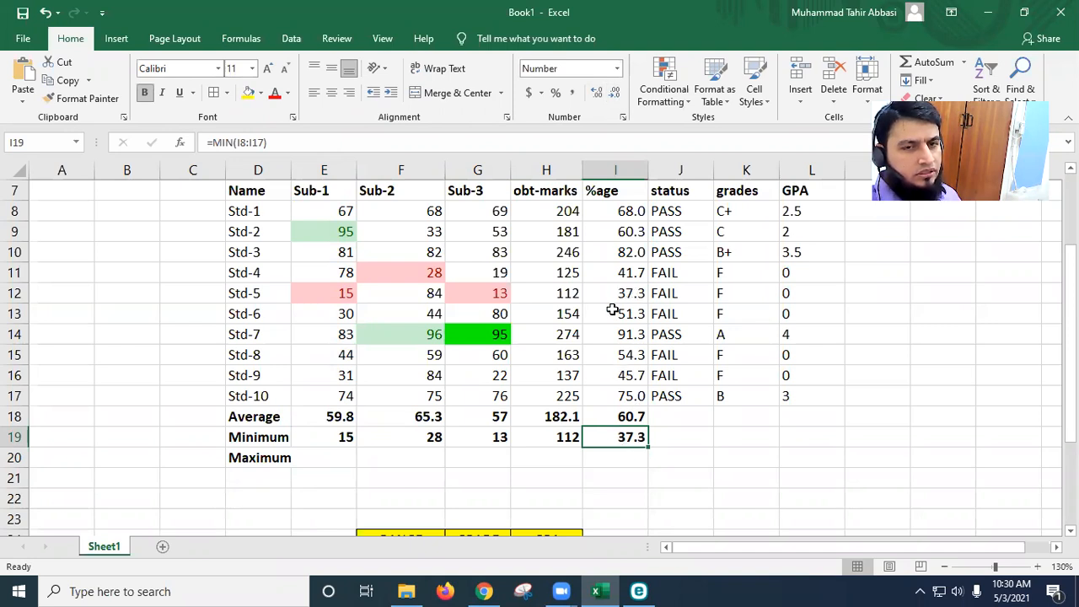
Enter the formula =MAX(E8:E17) in E20 to get the highest Sub-1 mark.
click(335, 456)
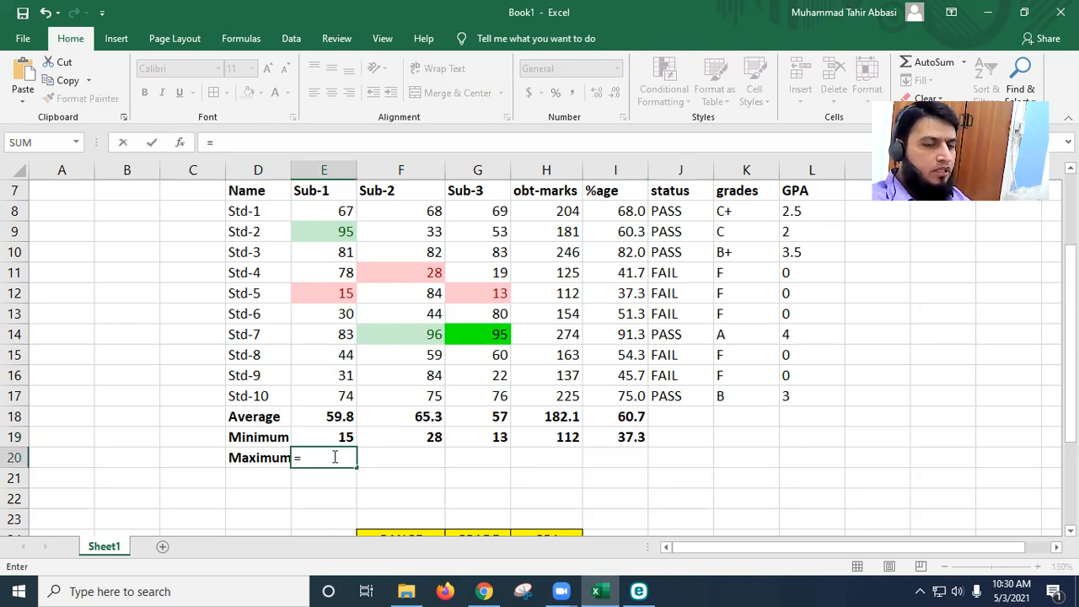
text(m)
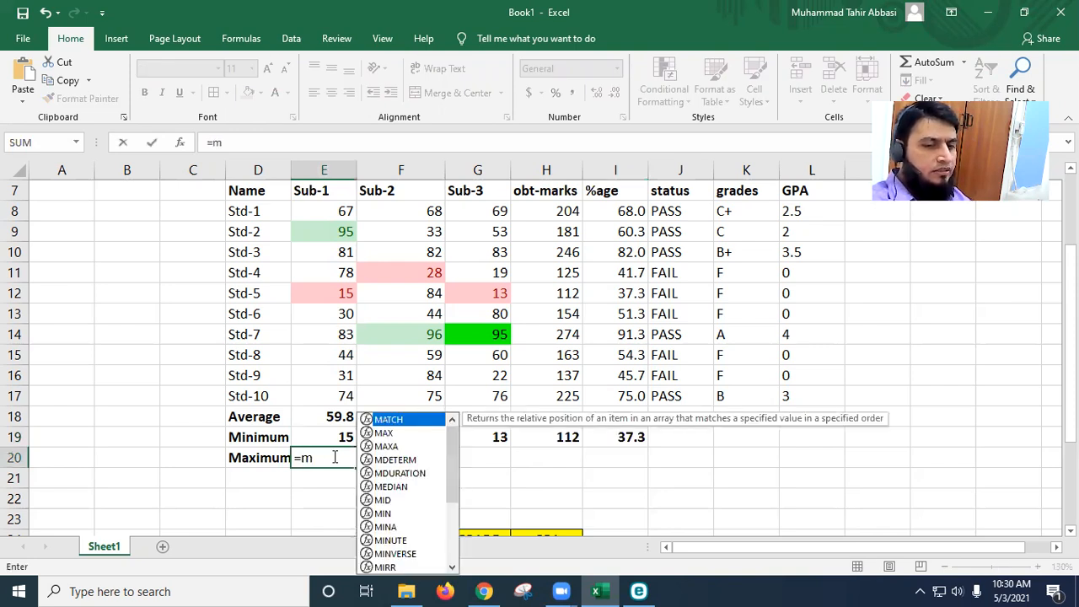
text(ax)
double_click(327, 477)
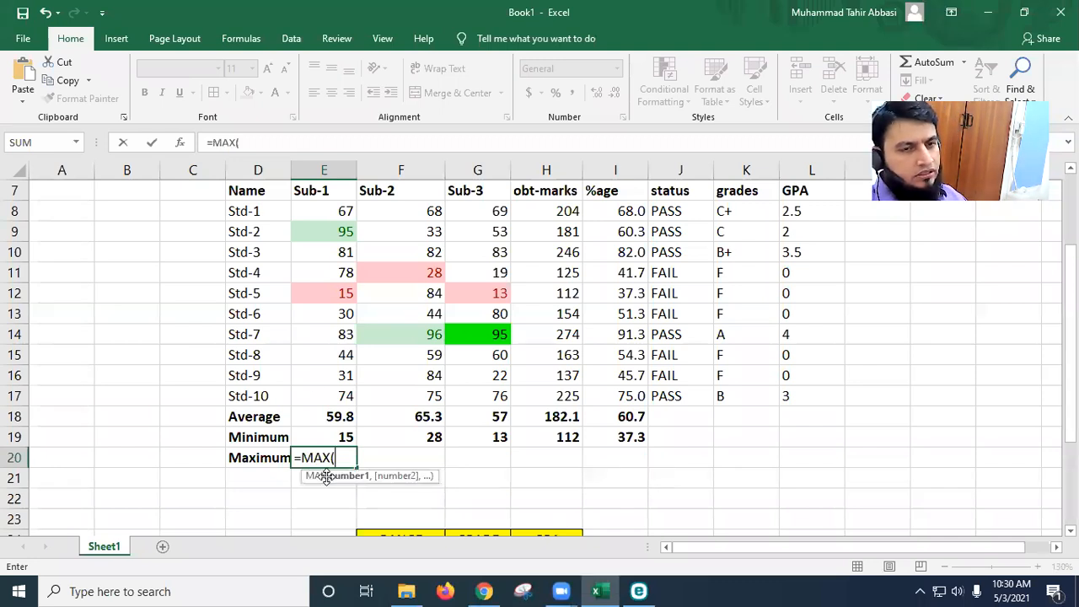
drag(315, 211, 306, 396)
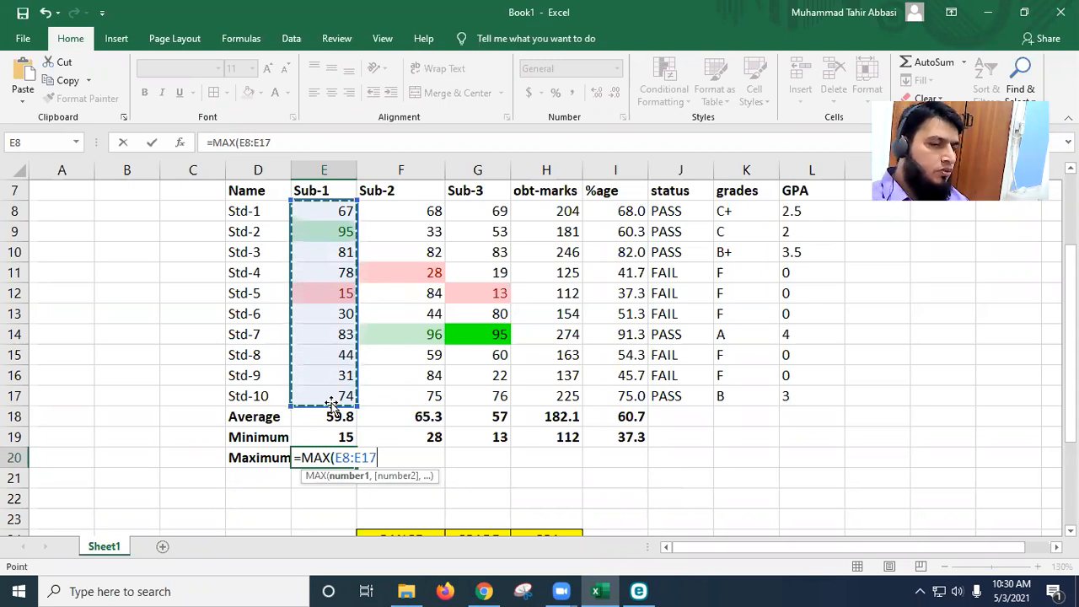
text())
key(Return)
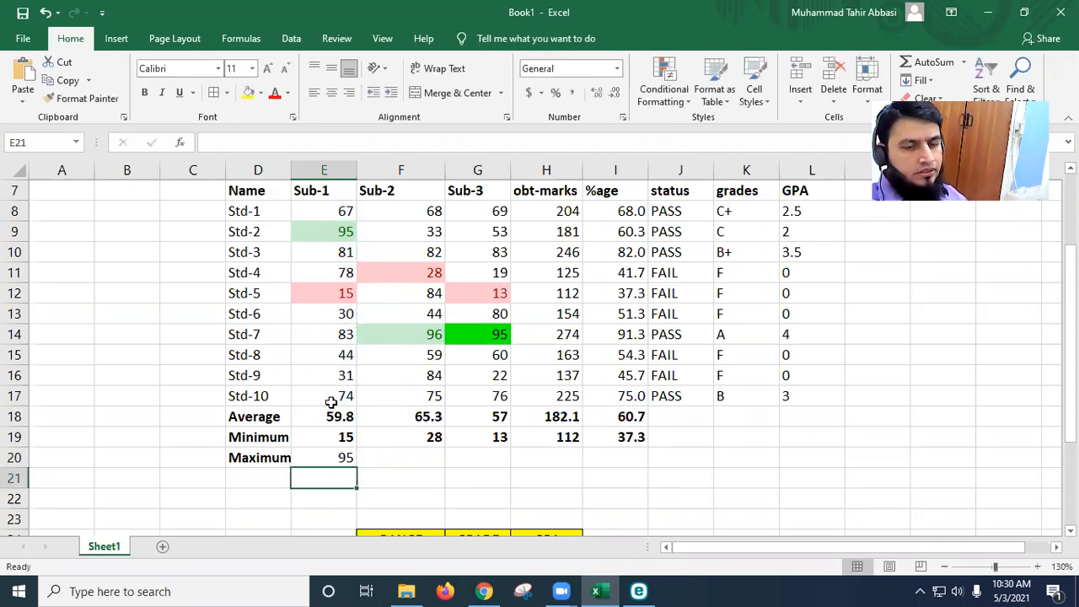
Fill the maximum formula from E20 across to I20 and make the results bold.
click(346, 455)
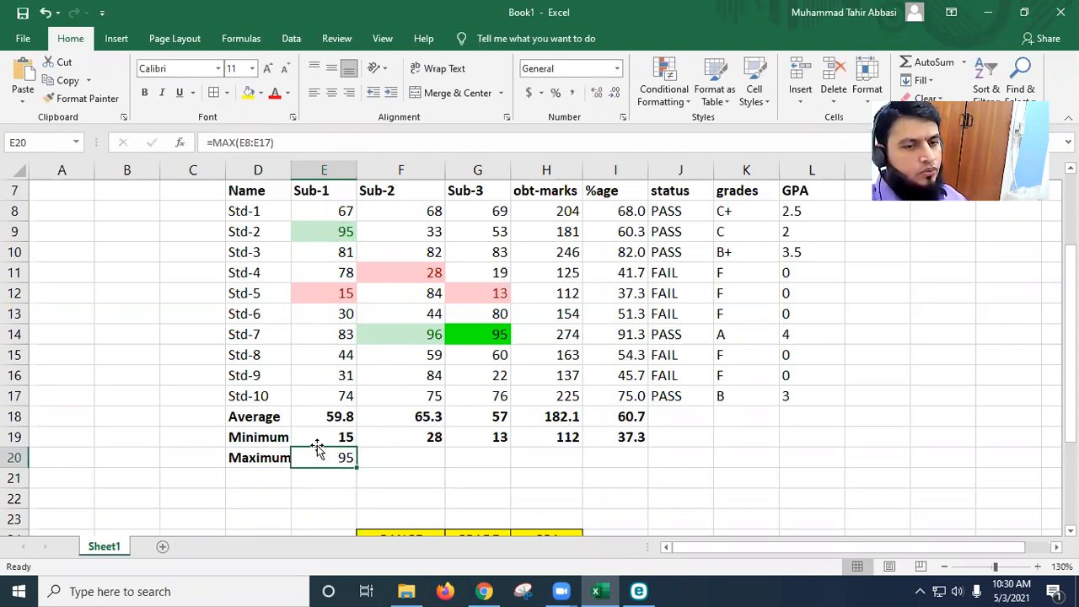
drag(356, 471, 629, 472)
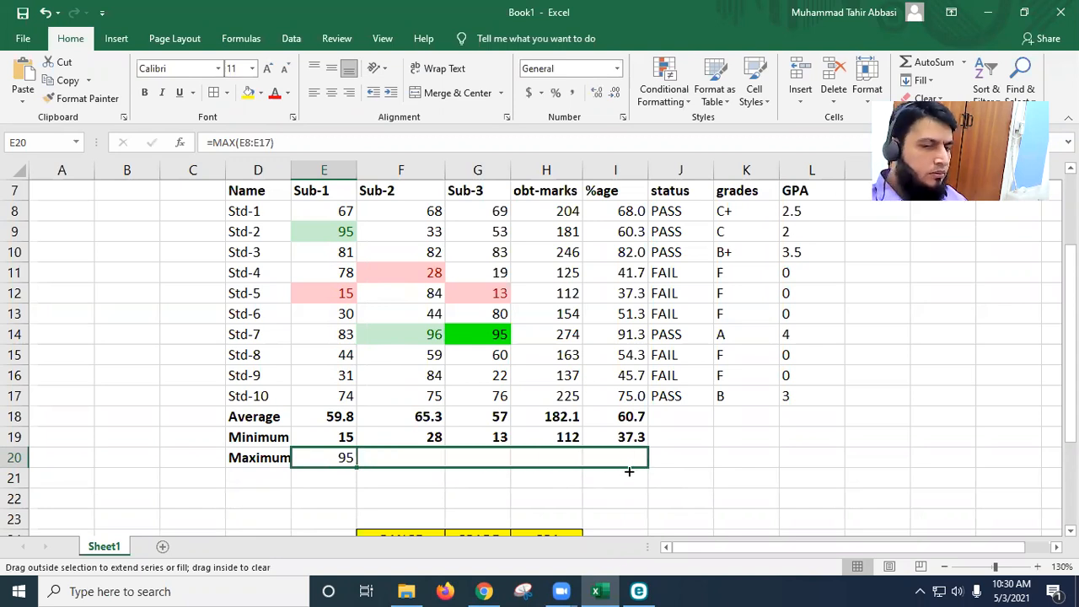
drag(628, 473, 629, 472)
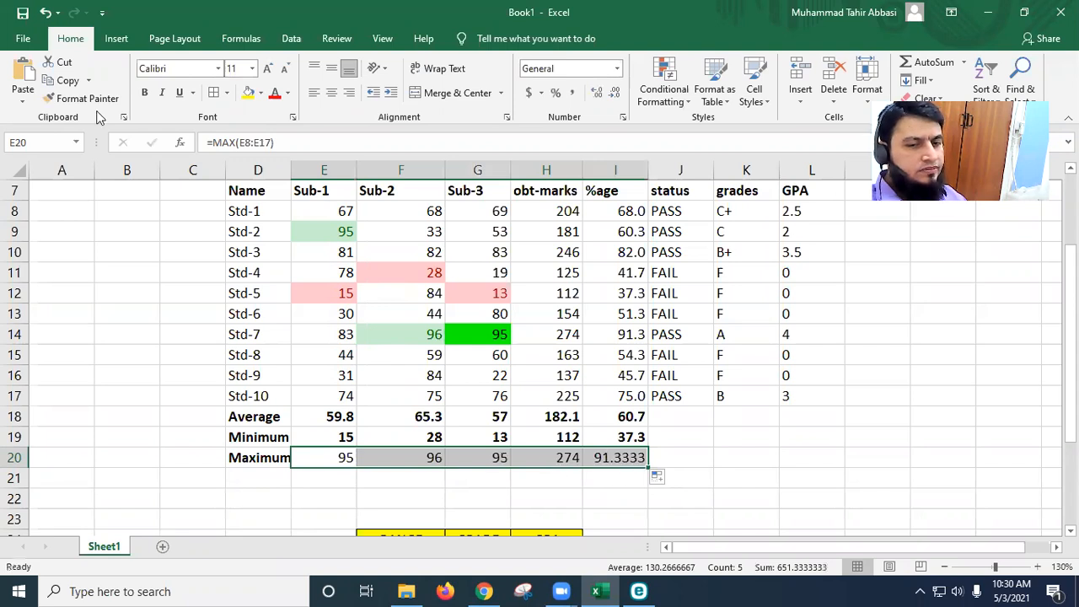
click(739, 442)
scroll(739, 444, up, 1)
scroll(734, 450, down, 1)
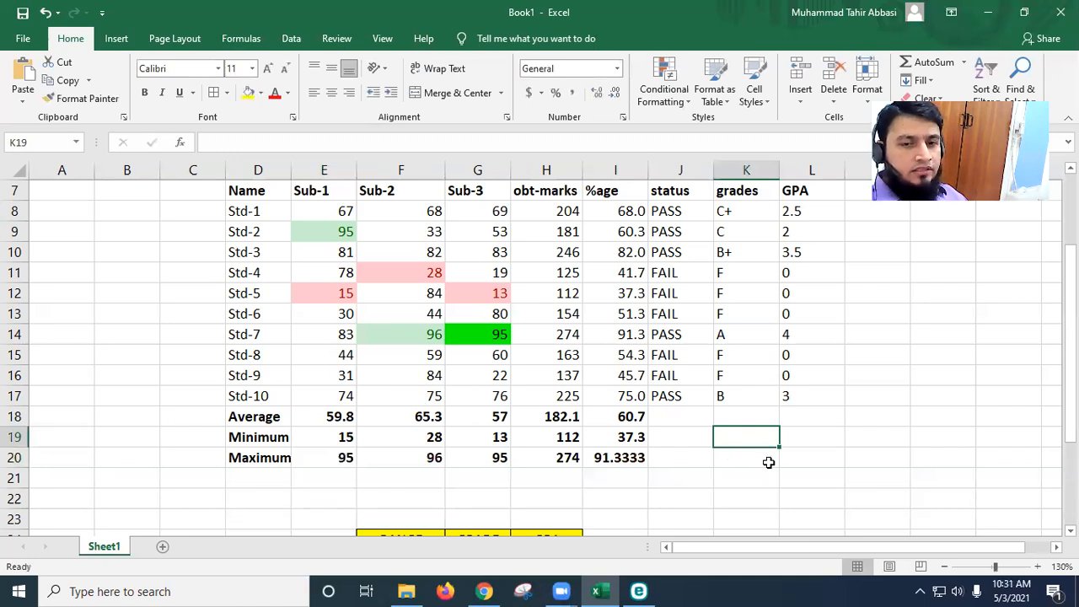
scroll(755, 456, down, 1)
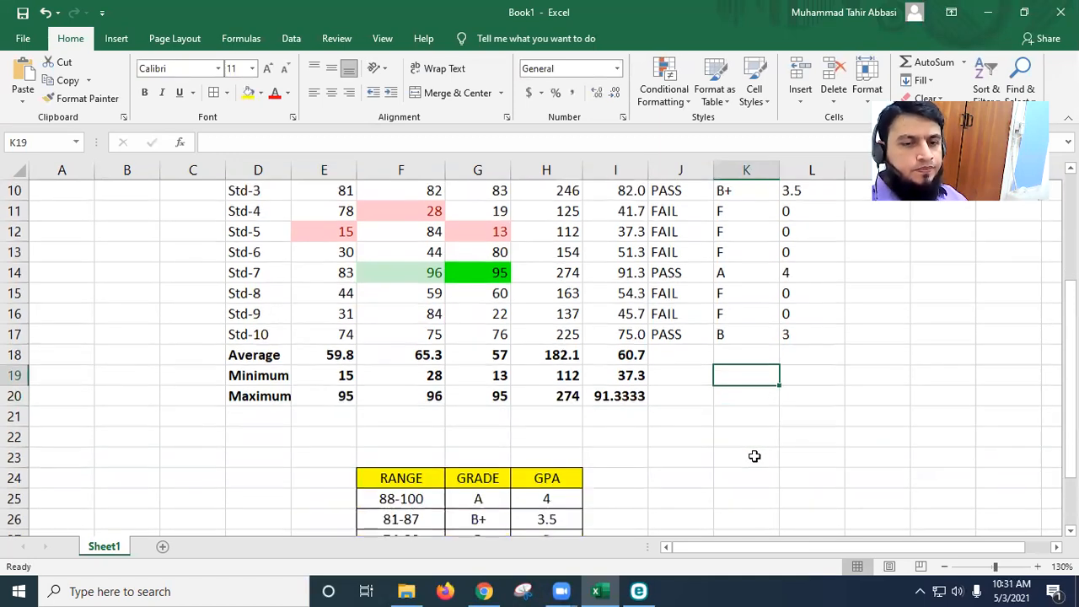
scroll(754, 455, up, 1)
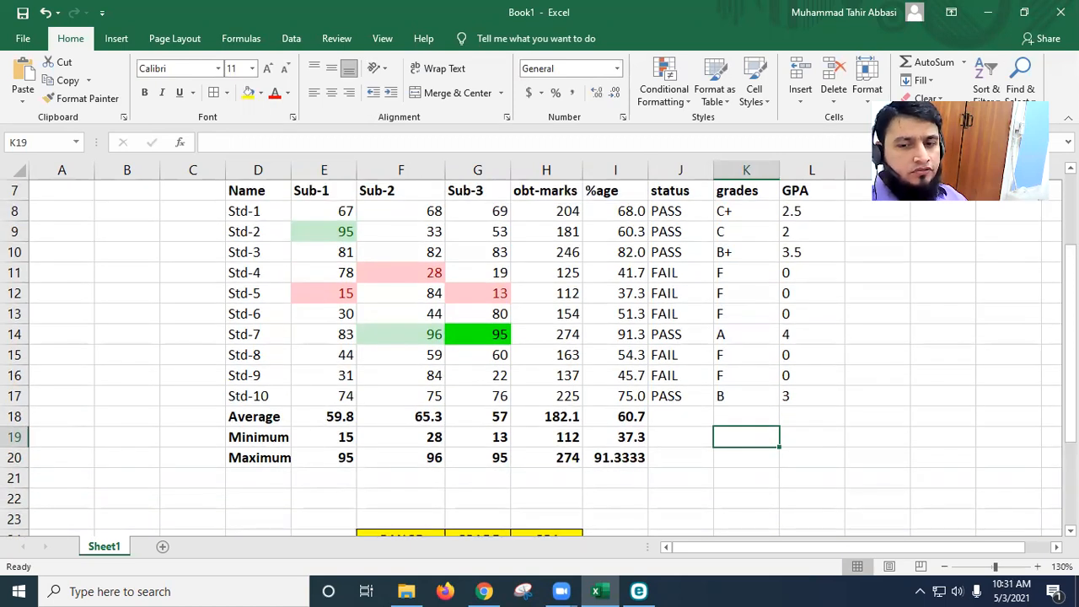
scroll(795, 465, right, 2)
scroll(795, 464, up, 1)
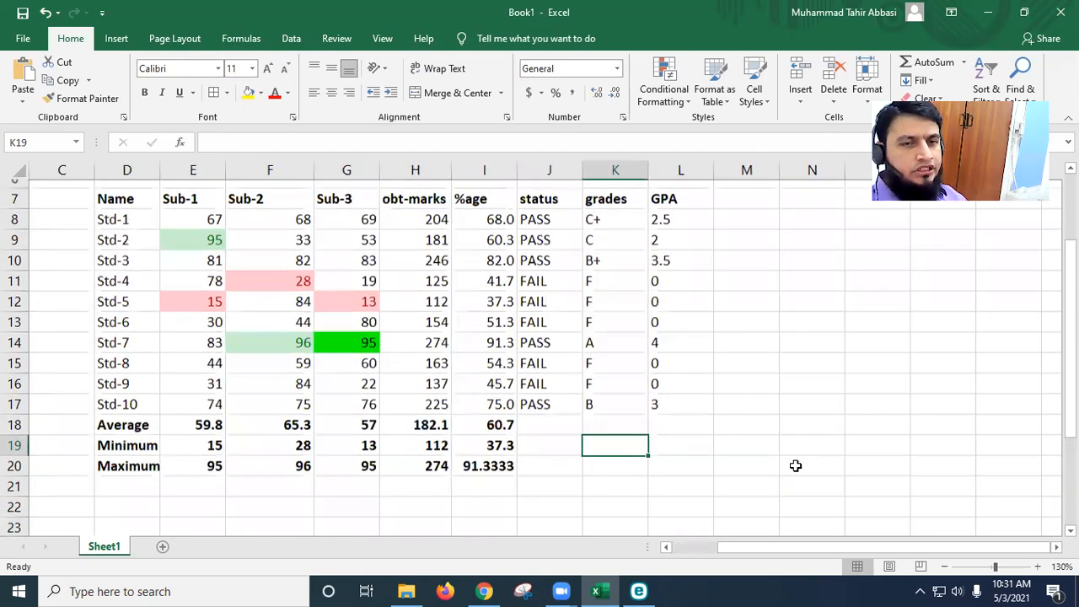
scroll(795, 464, down, 1)
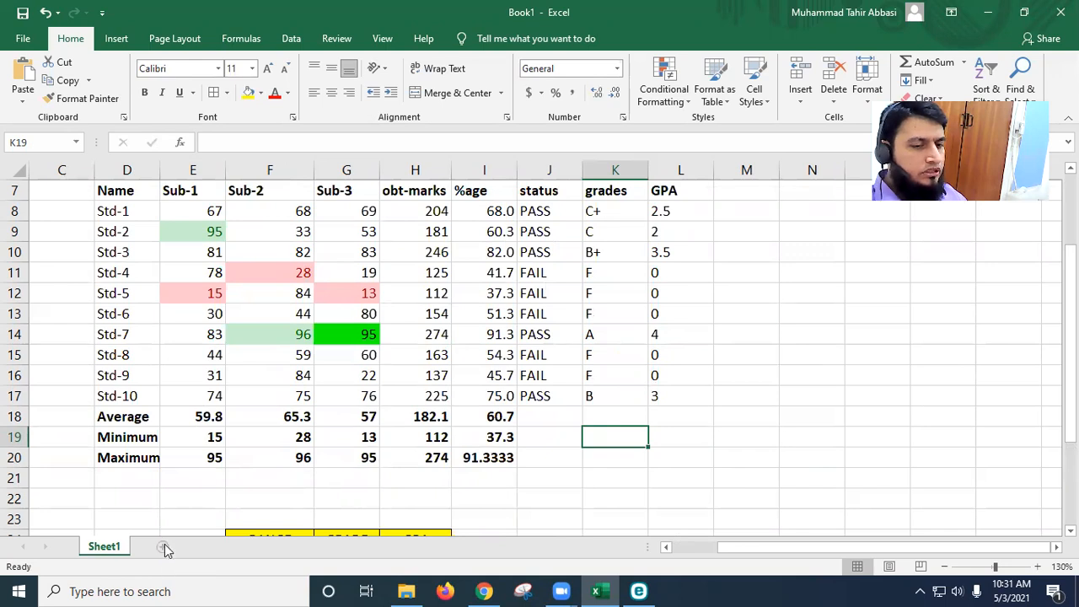
Add a new blank worksheet to the workbook, after the sheet with the student marks.
click(164, 546)
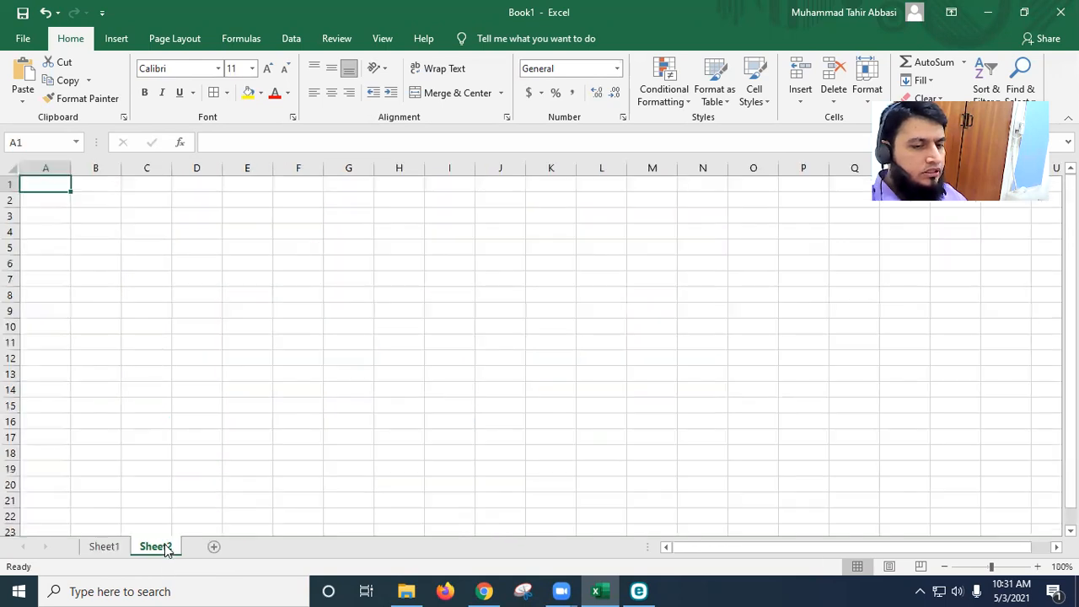
click(199, 230)
click(247, 234)
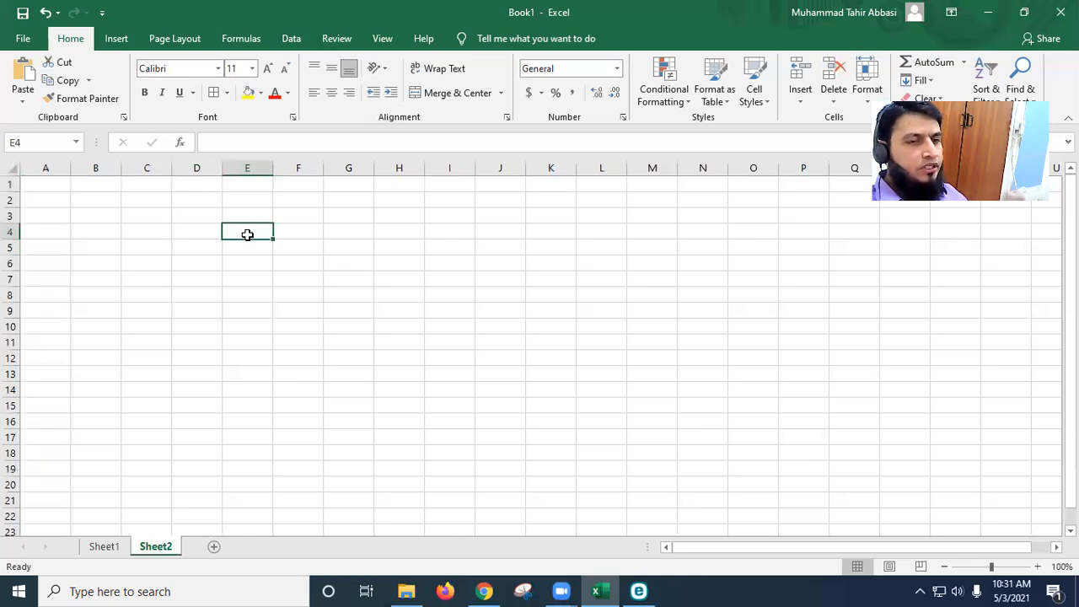
click(107, 546)
scroll(89, 455, up, 2)
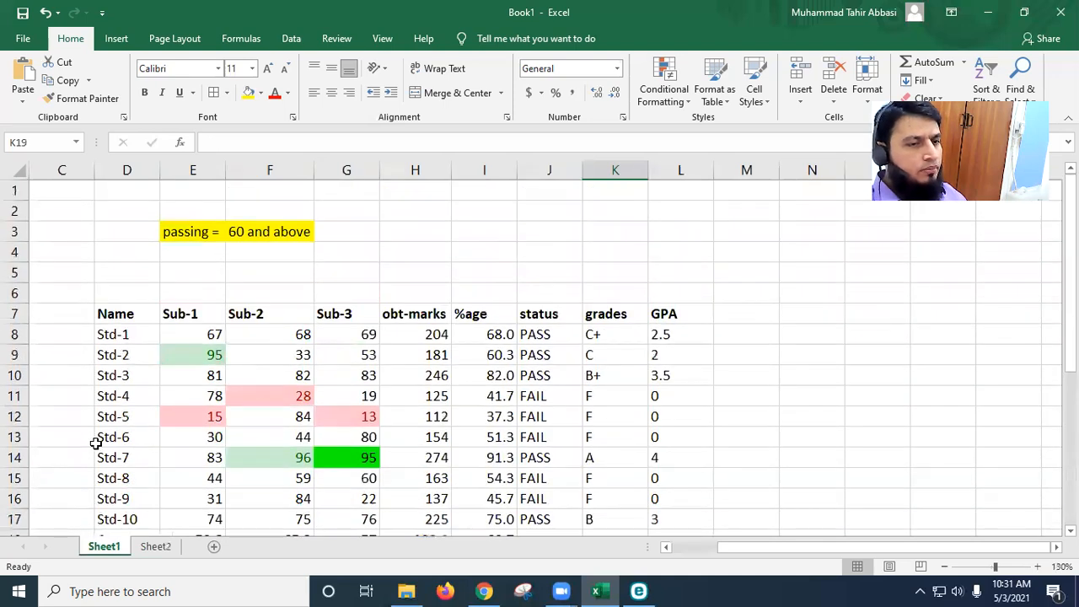
scroll(100, 447, down, 1)
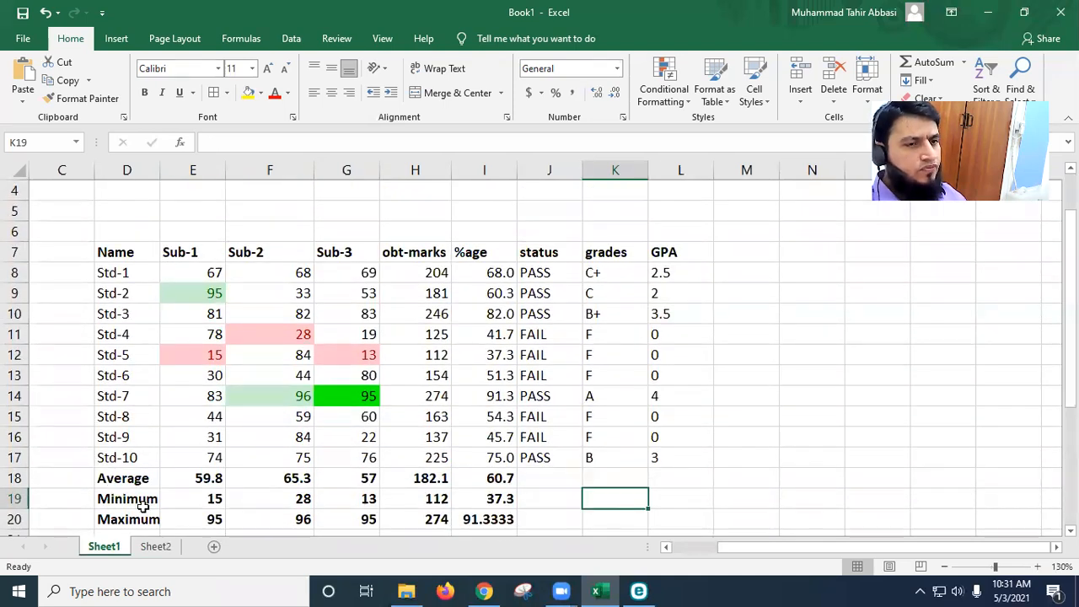
Link E7 on Sheet2 to the first student's name with the formula =Sheet1!D8.
click(159, 547)
click(248, 282)
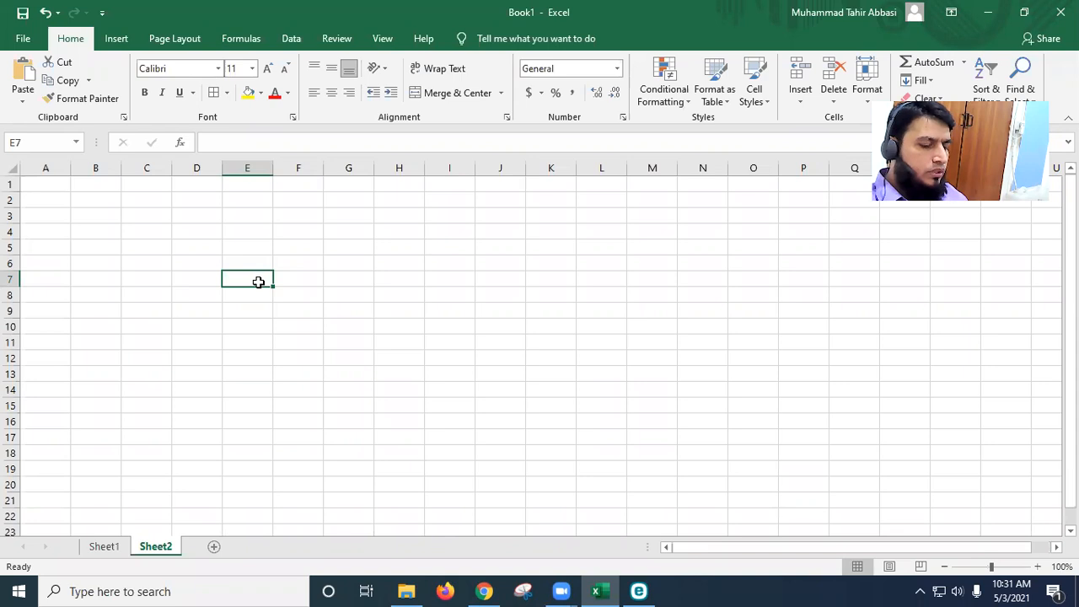
text(=)
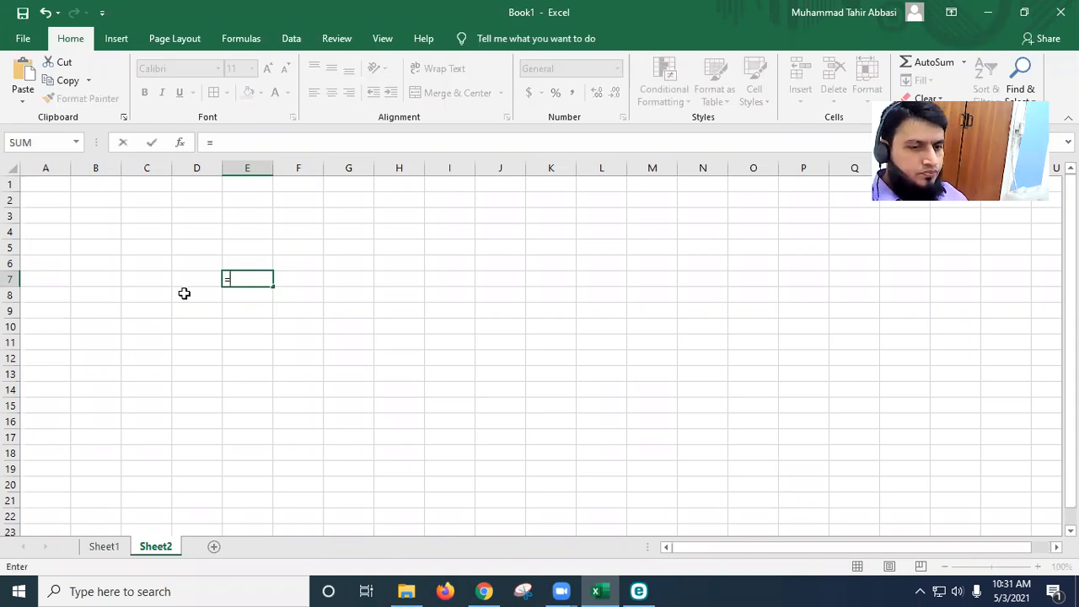
click(104, 548)
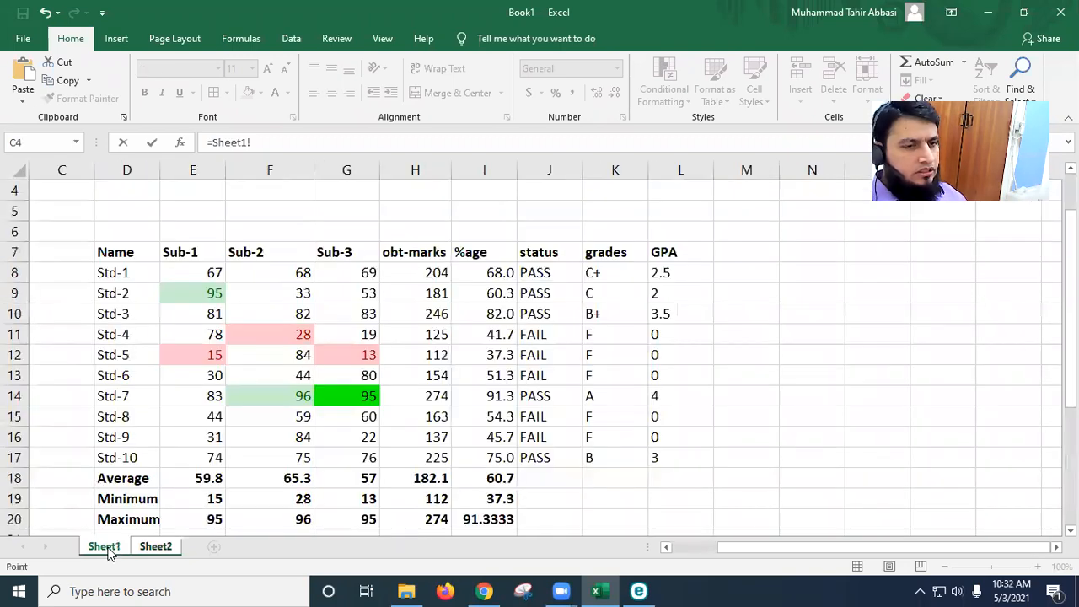
click(109, 276)
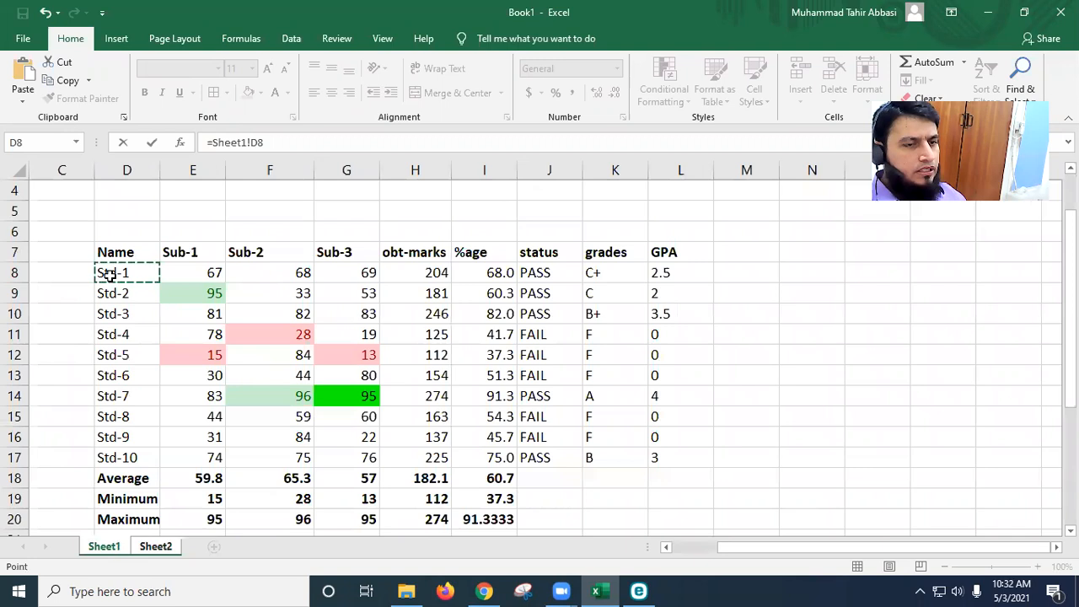
key(Return)
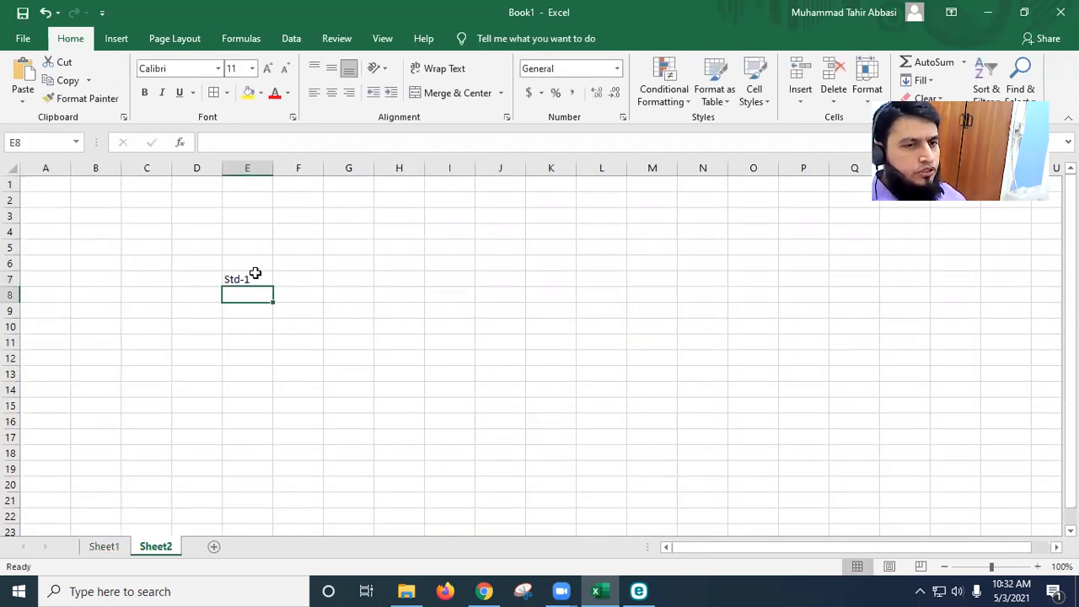
Clear E7 on Sheet2 and re-enter the cross-sheet formula =Sheet1!D8 for the first student's name.
click(252, 278)
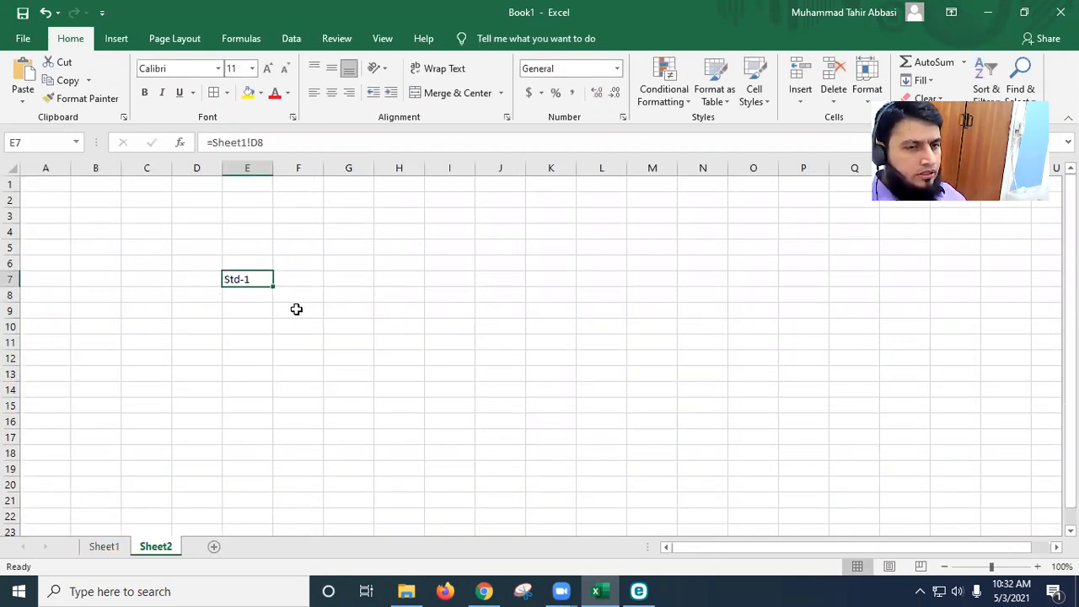
scroll(296, 308, up, 4)
scroll(531, 386, down, 1)
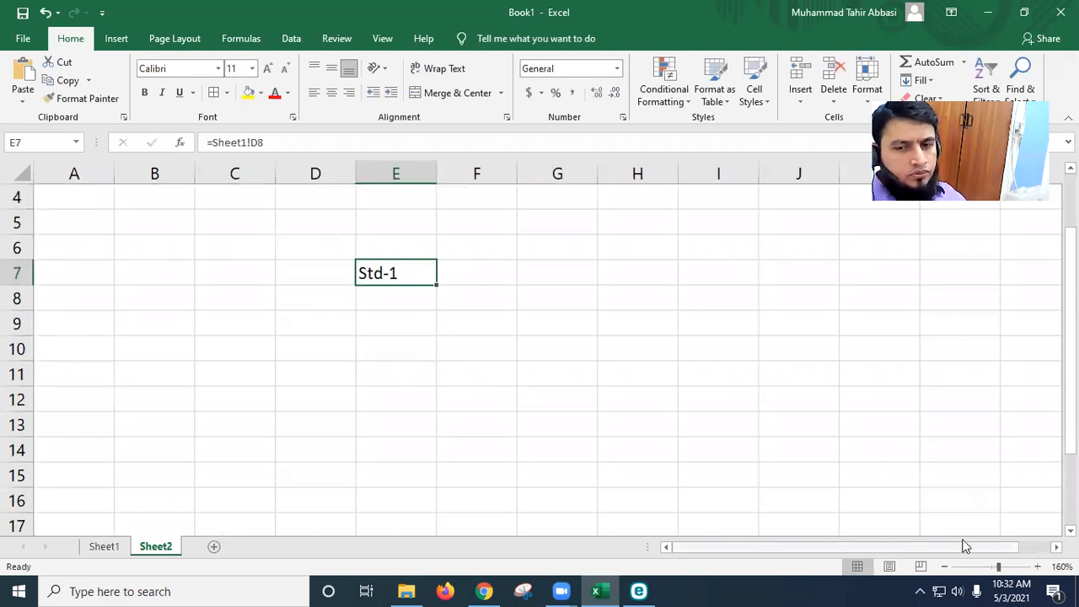
drag(982, 546, 1035, 549)
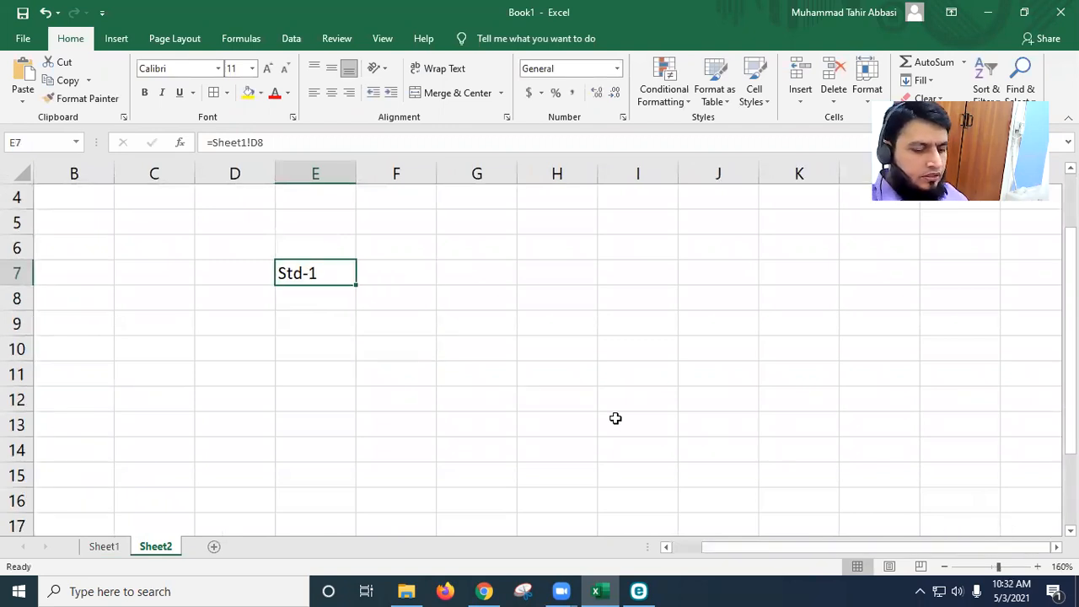
key(Delete)
text(=)
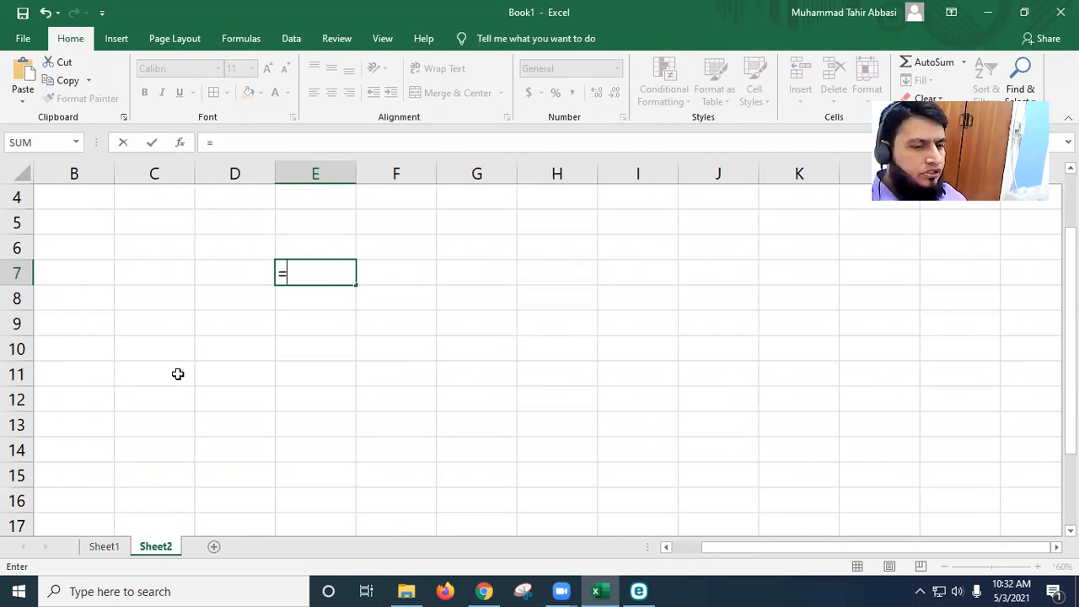
click(105, 547)
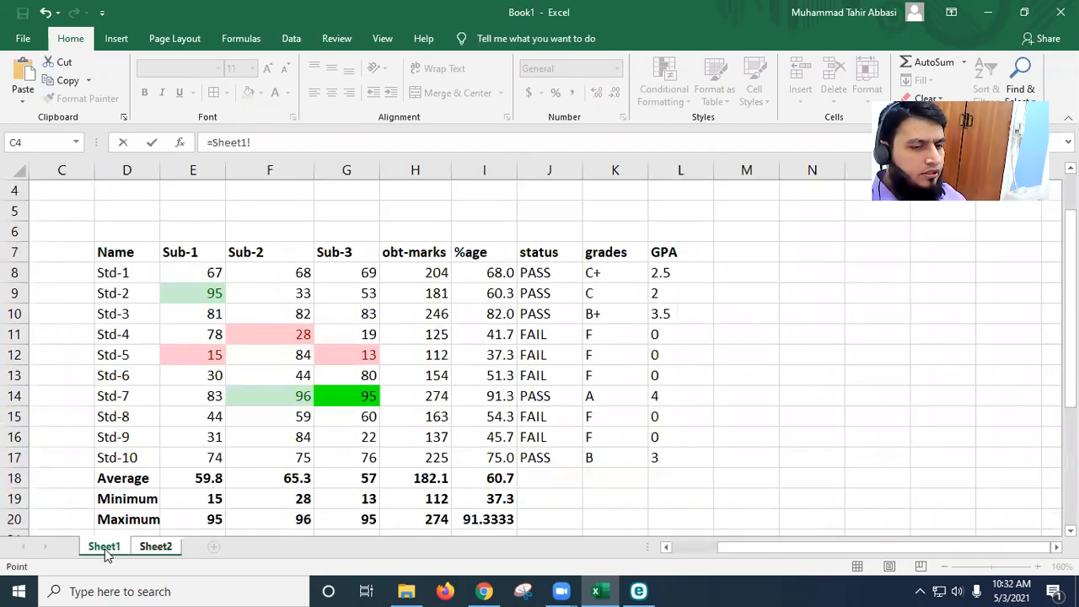
click(107, 272)
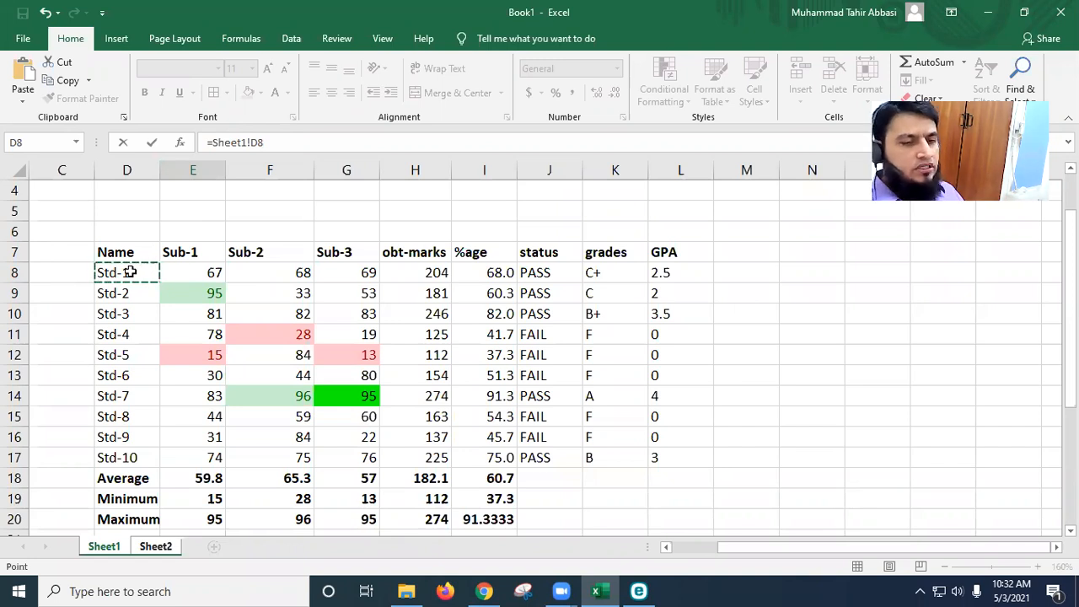
key(Return)
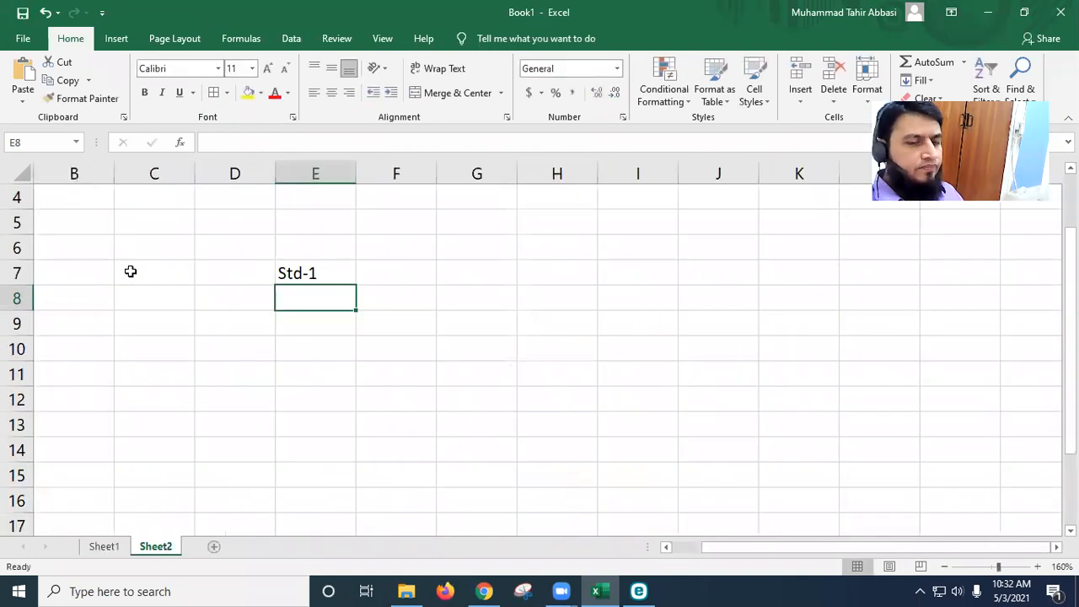
Fill the name formula from E7 down to E16 to bring in all ten students.
click(347, 275)
drag(354, 291, 343, 504)
scroll(332, 284, down, 1)
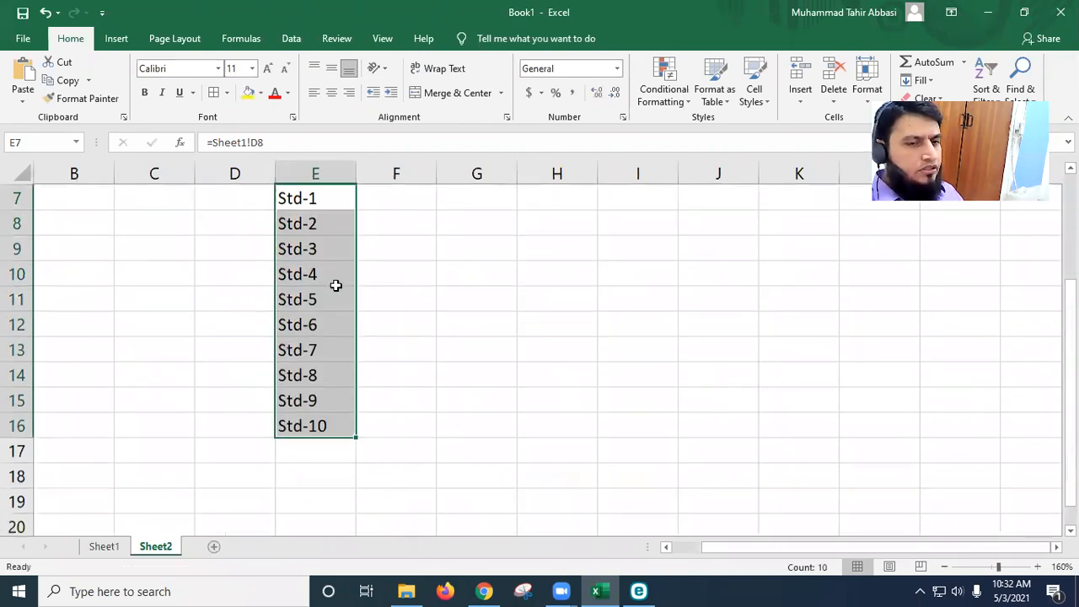
scroll(328, 441, up, 1)
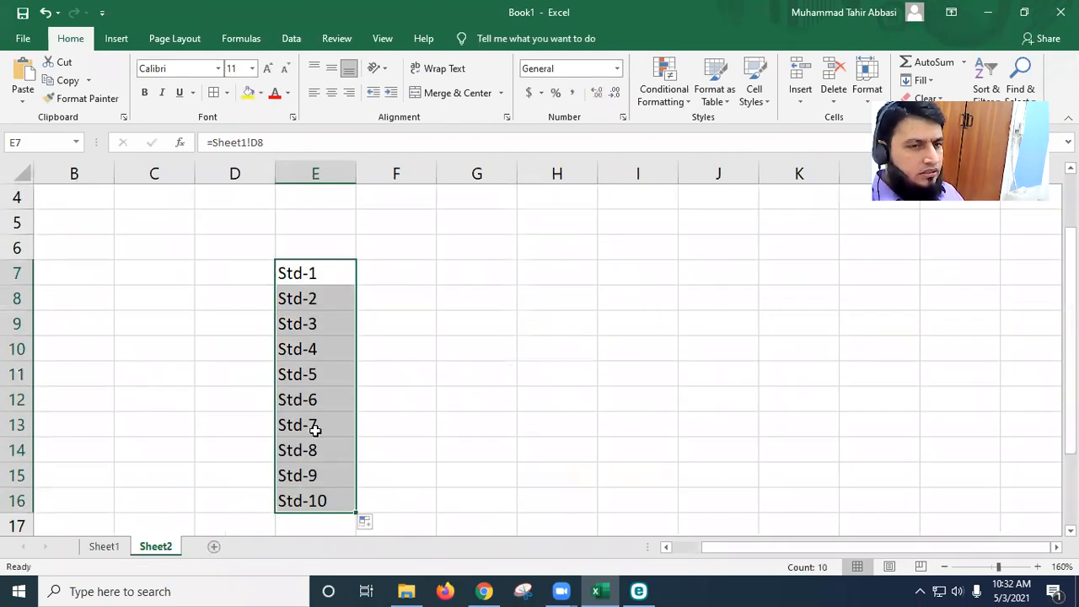
Enter the header Name in E6 above the student list and make it bold.
click(313, 240)
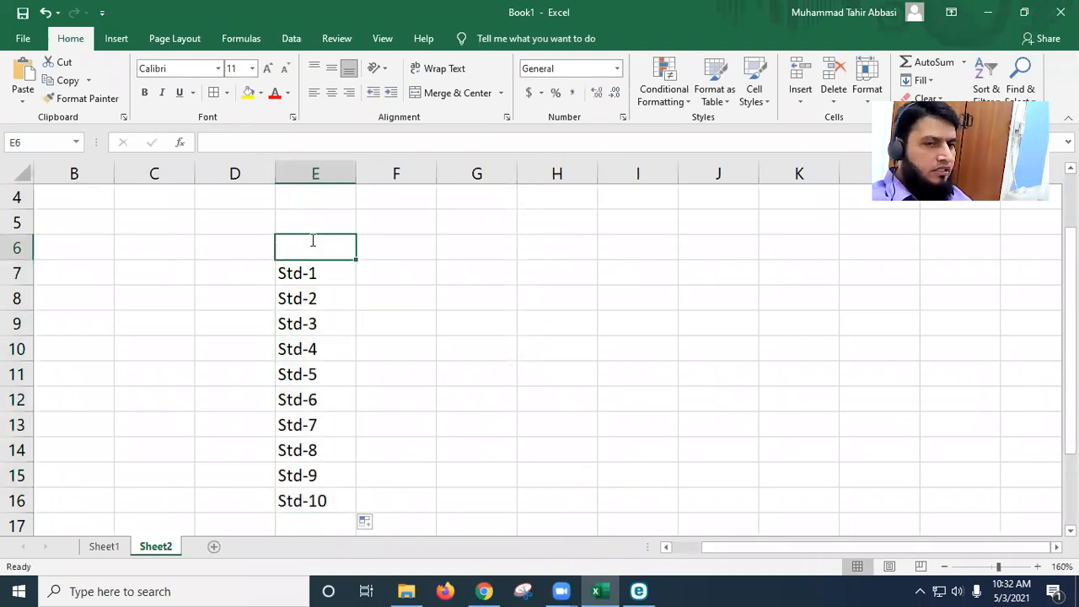
text(Name)
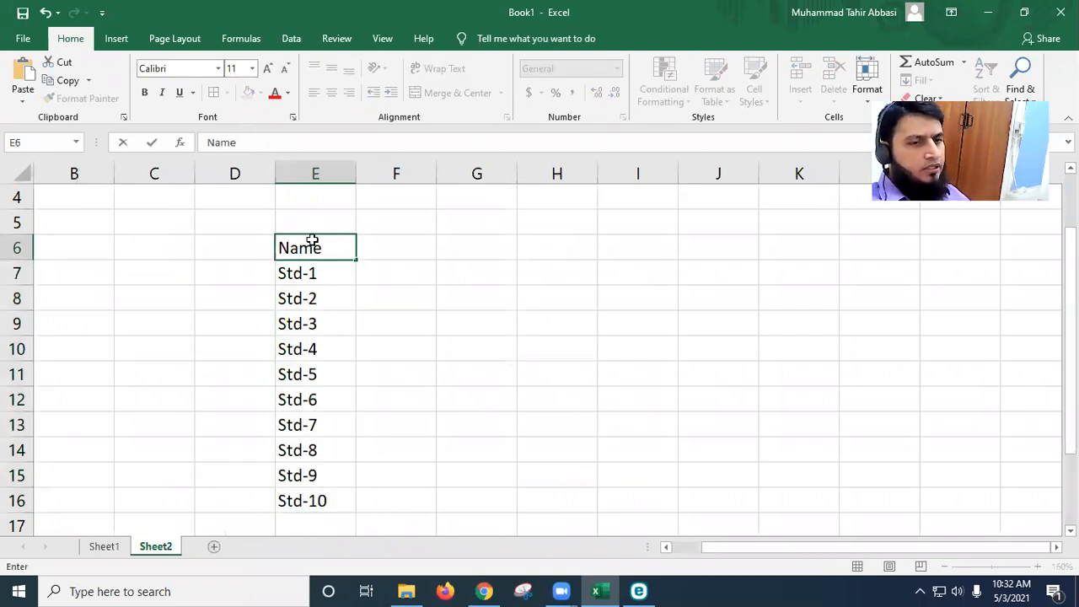
key(Return)
key(Right)
key(Right)
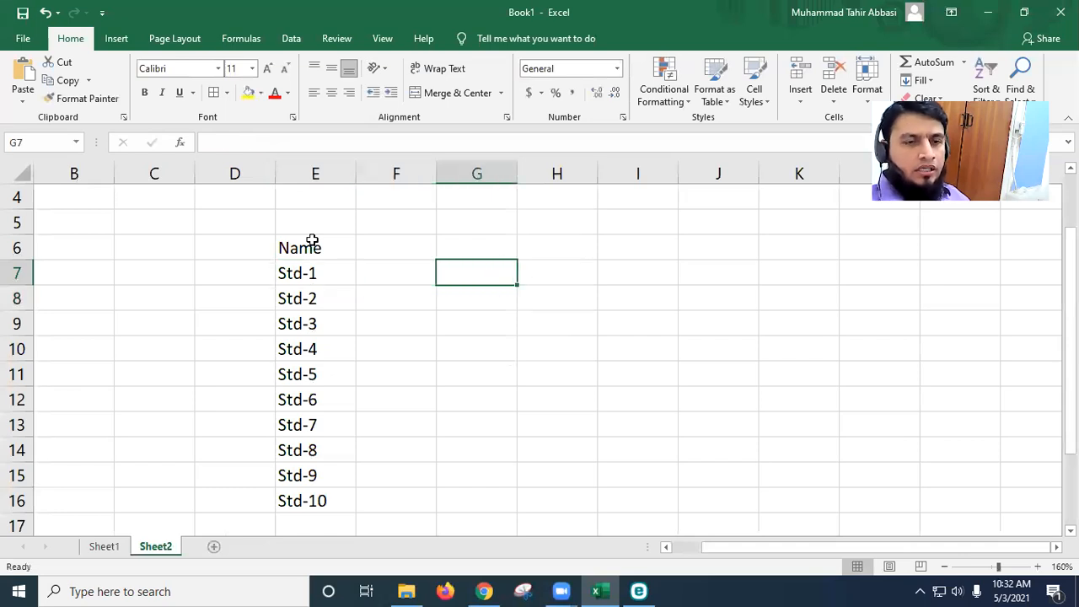
key(Up)
key(Left)
key(Left)
key(ctrl+b)
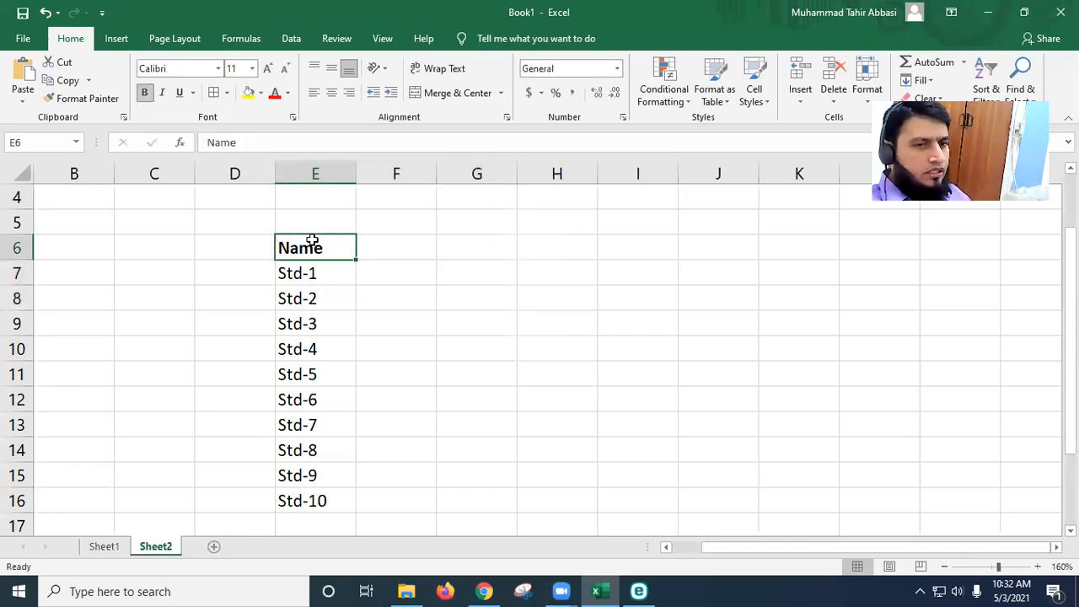
Enter the header obt-marks in F6 beside the Name header and make it bold.
key(Right)
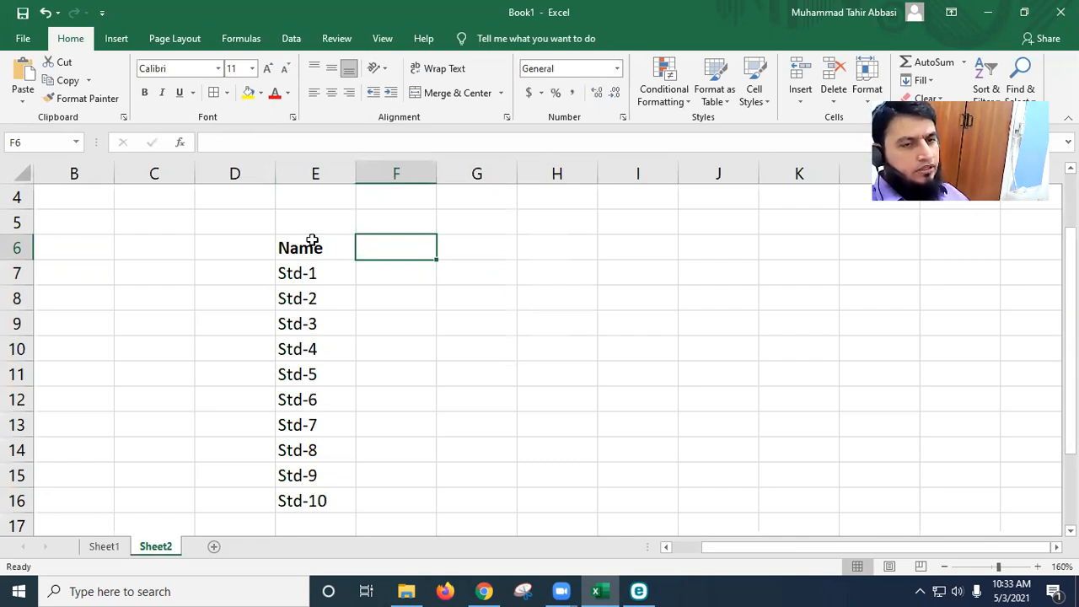
key(Down)
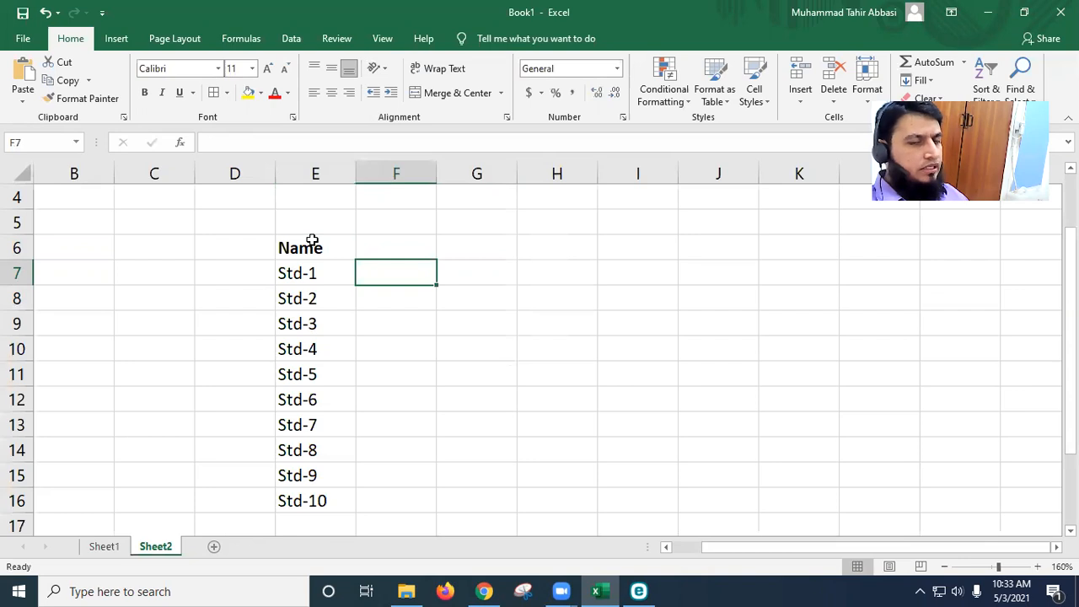
key(Up)
text(obt-marks)
key(Return)
key(Up)
key(ctrl+b)
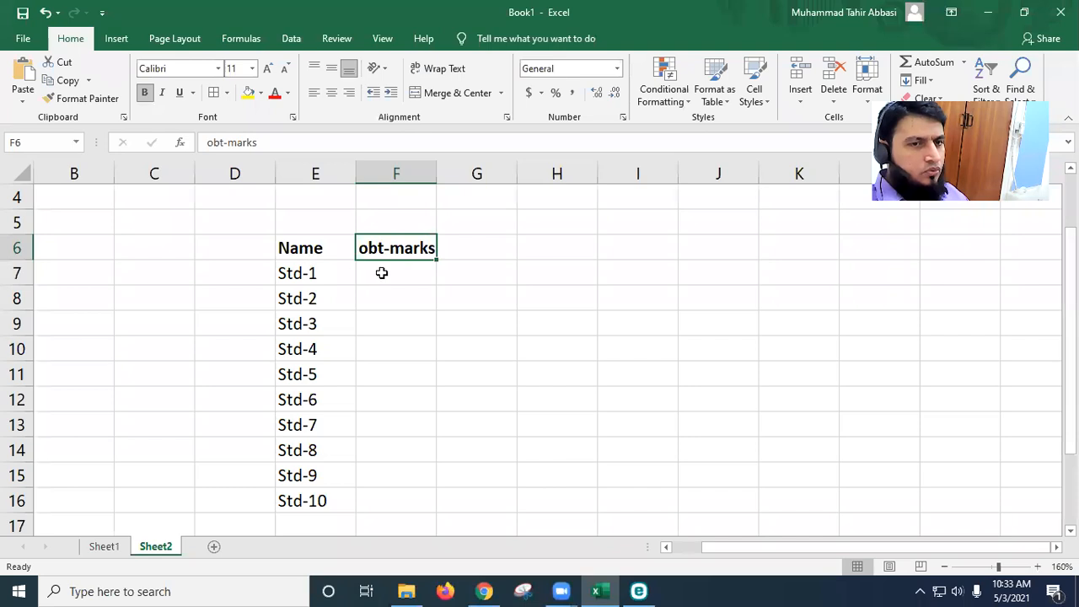
Enter =SUM(Sheet1!E8:G8) in F7 on Sheet2 for the first student's obtained marks and fill it down to F16.
click(383, 273)
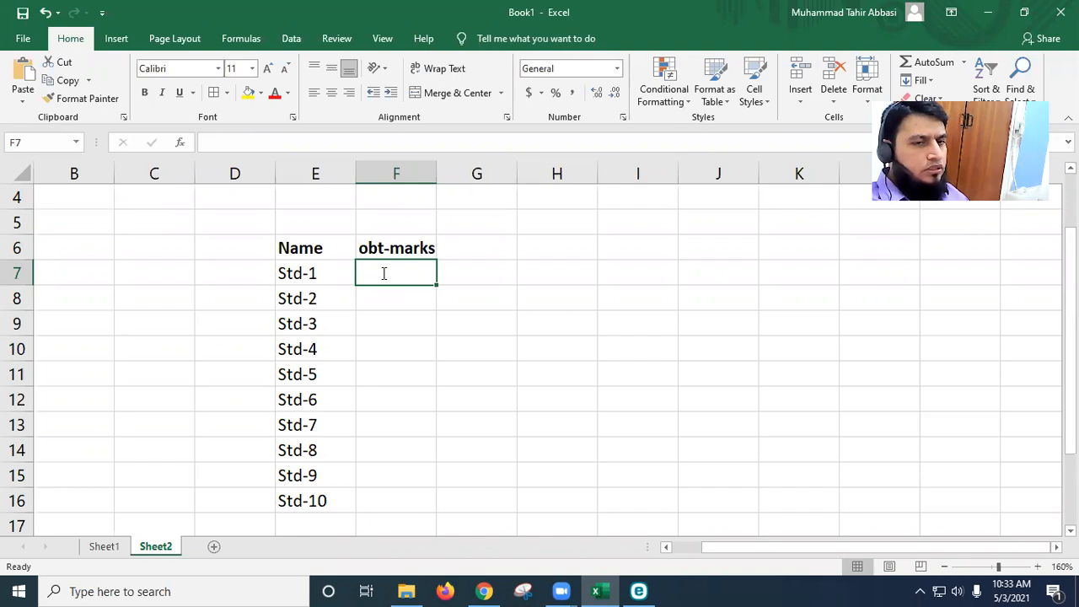
text(su)
key(BackSpace)
key(BackSpace)
text(=)
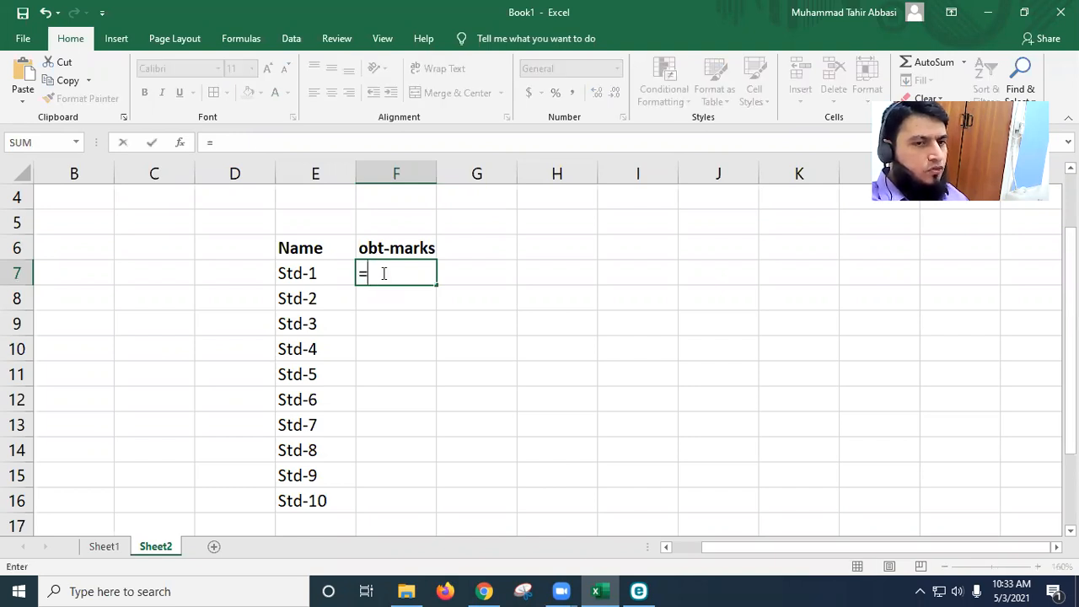
text(sum)
key(Tab)
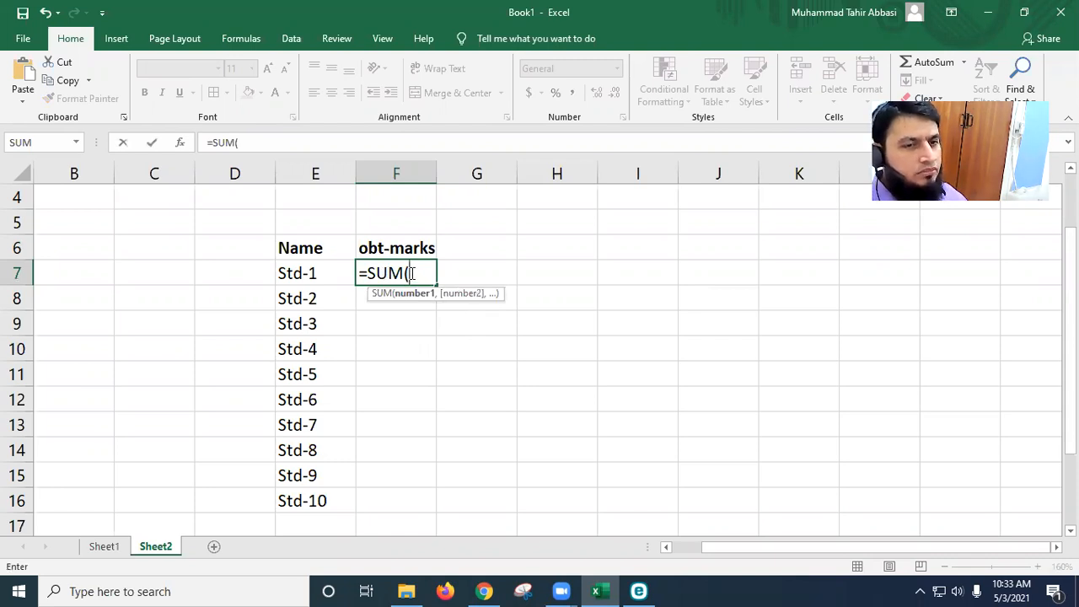
click(103, 546)
drag(169, 276, 357, 273)
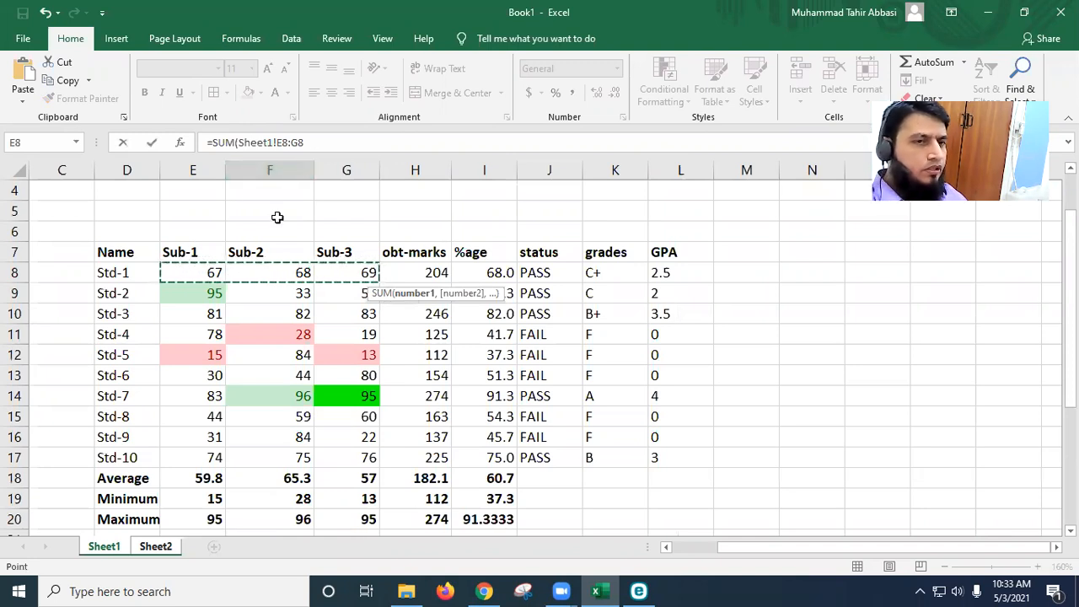
click(324, 143)
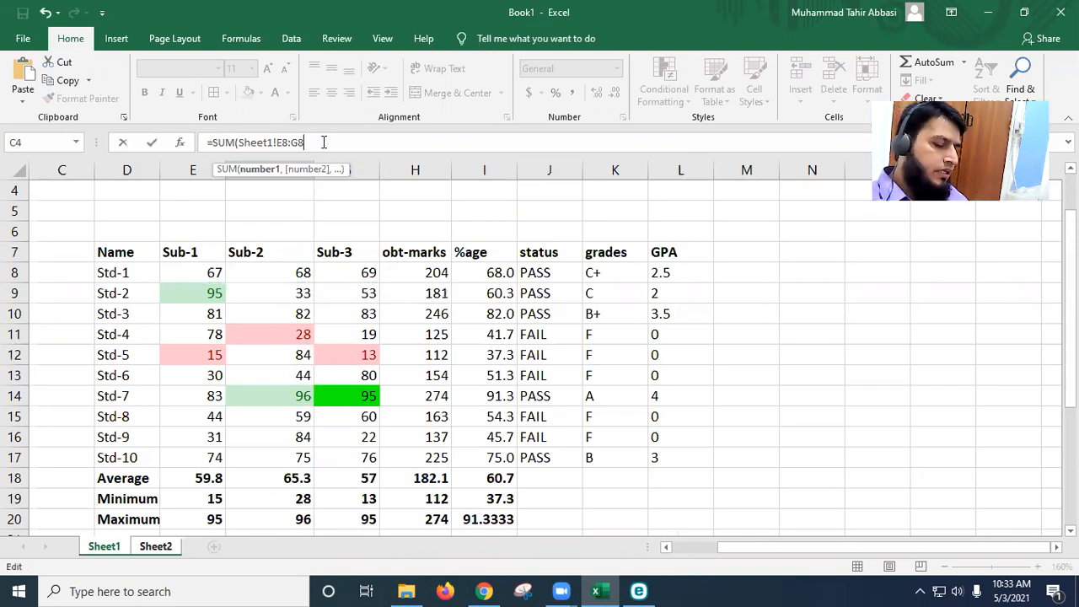
key(Return)
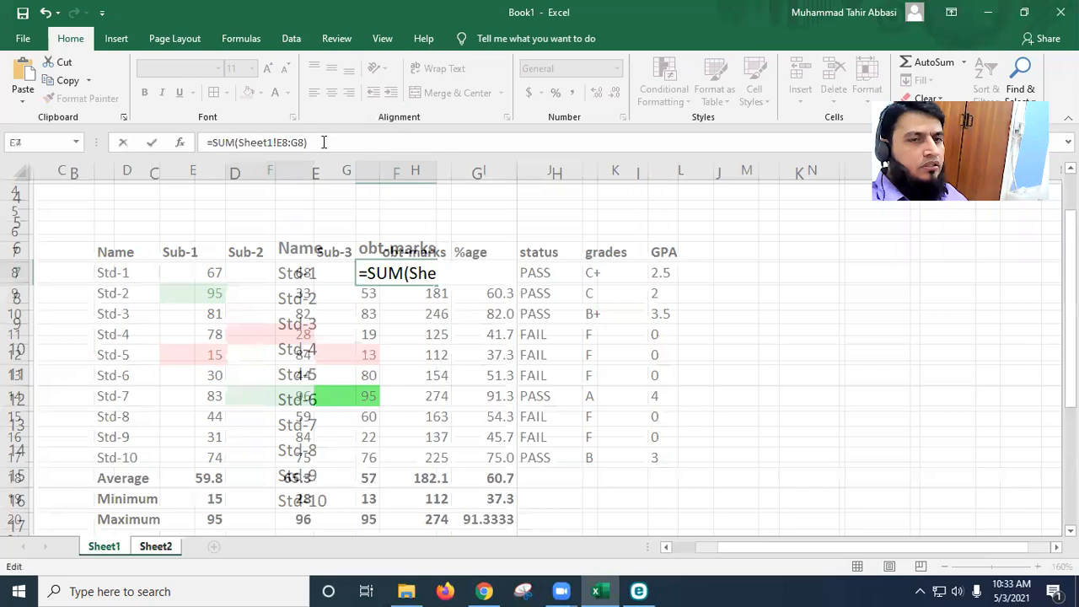
click(412, 276)
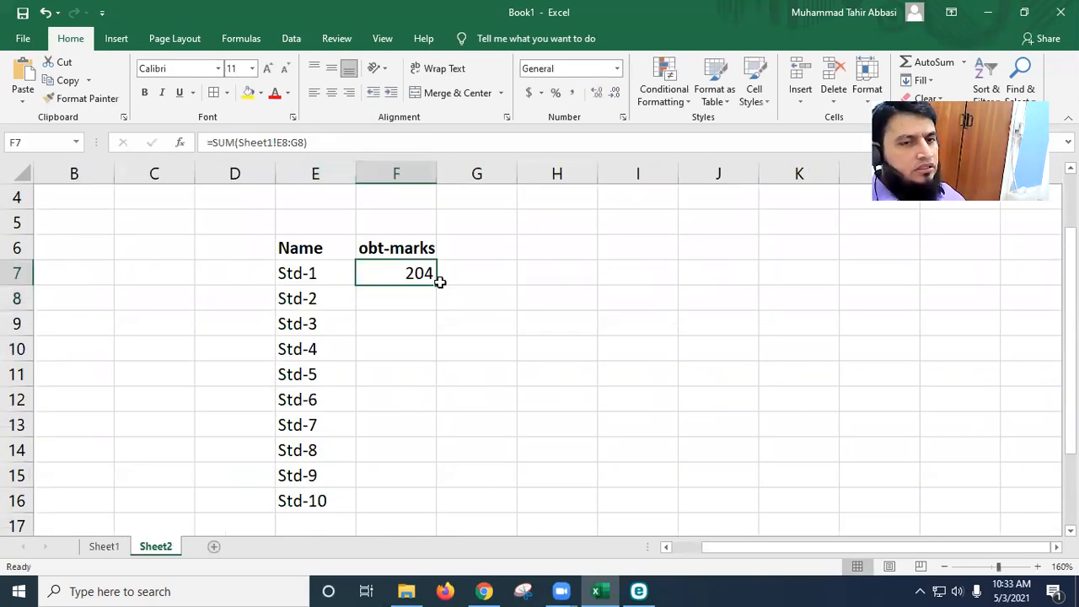
drag(436, 293, 421, 506)
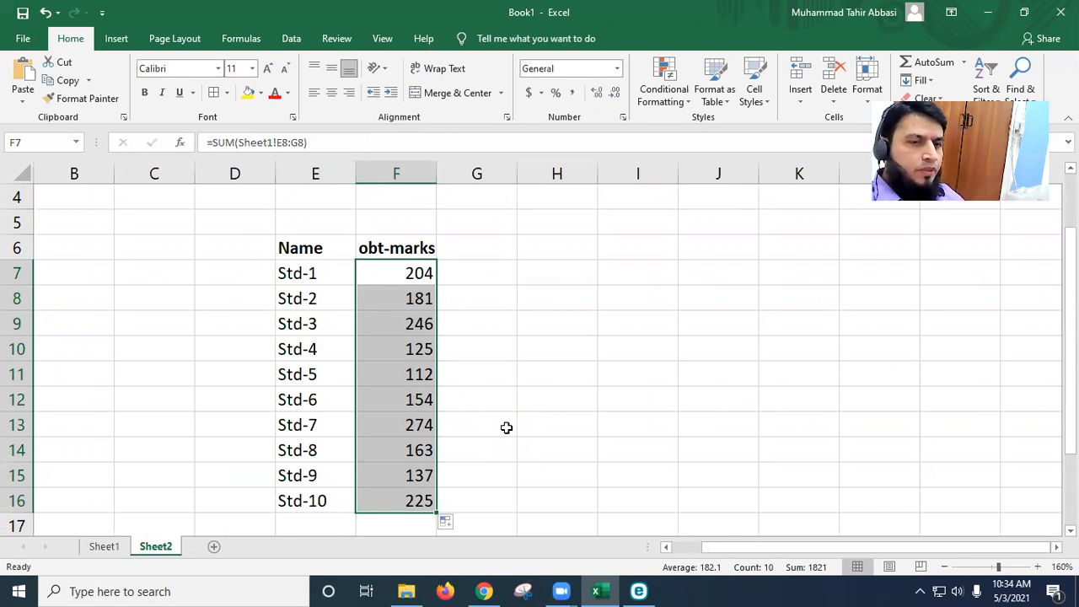
Clear the obtained marks in F7:F16 and replace the header in F6 with %age.
key(Delete)
key(Up)
key(Delete)
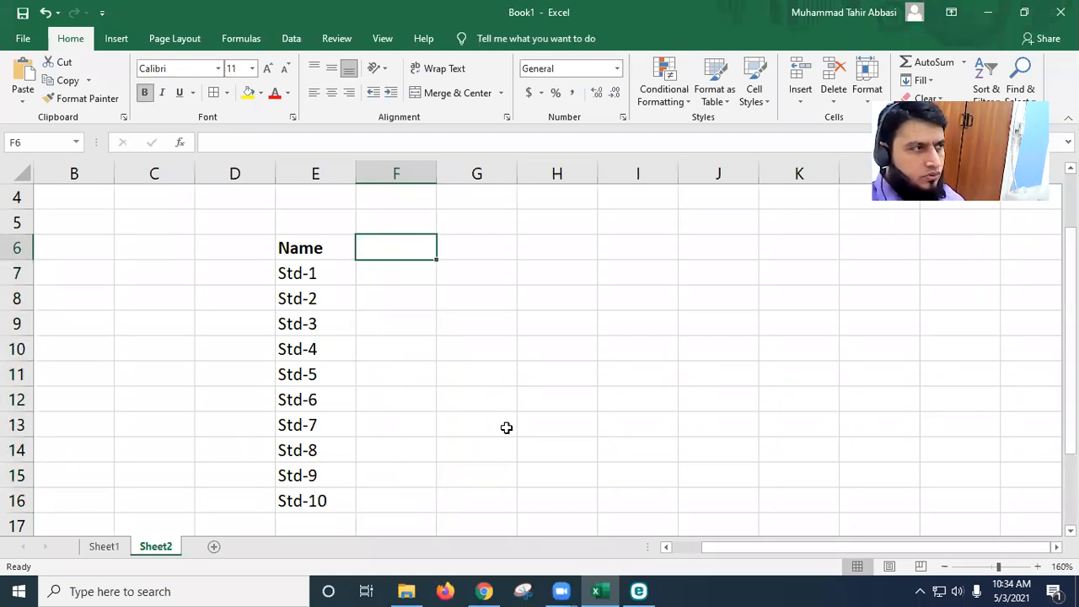
text(=%)
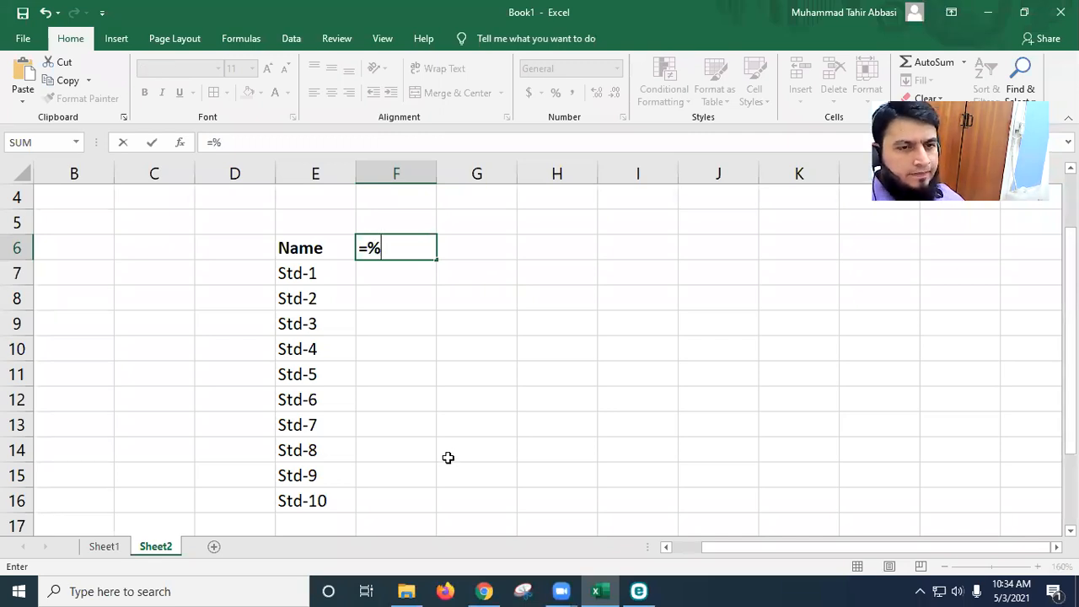
key(BackSpace)
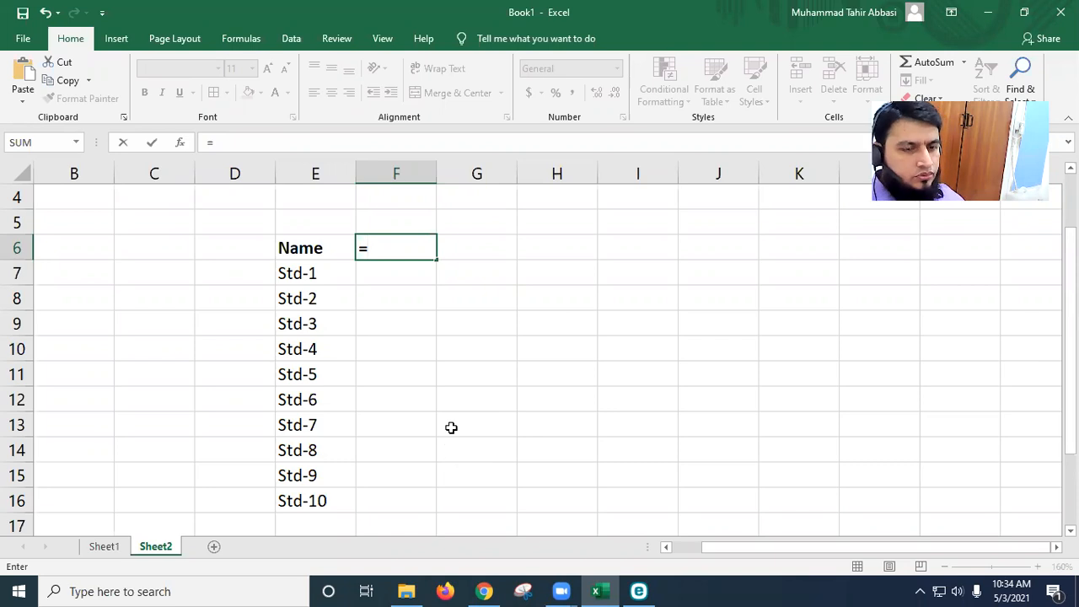
key(Escape)
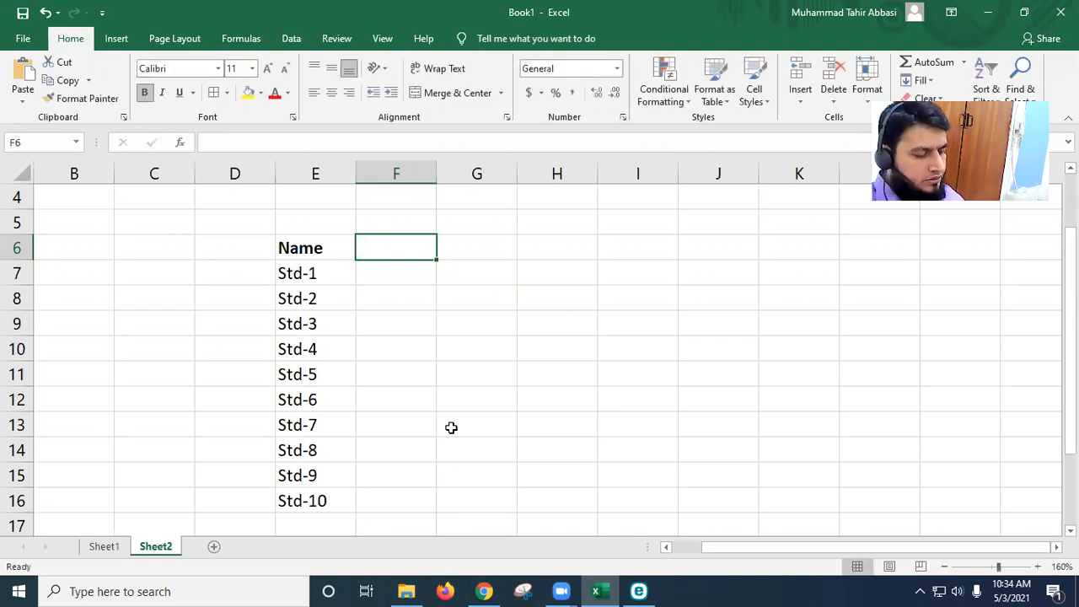
text(%age)
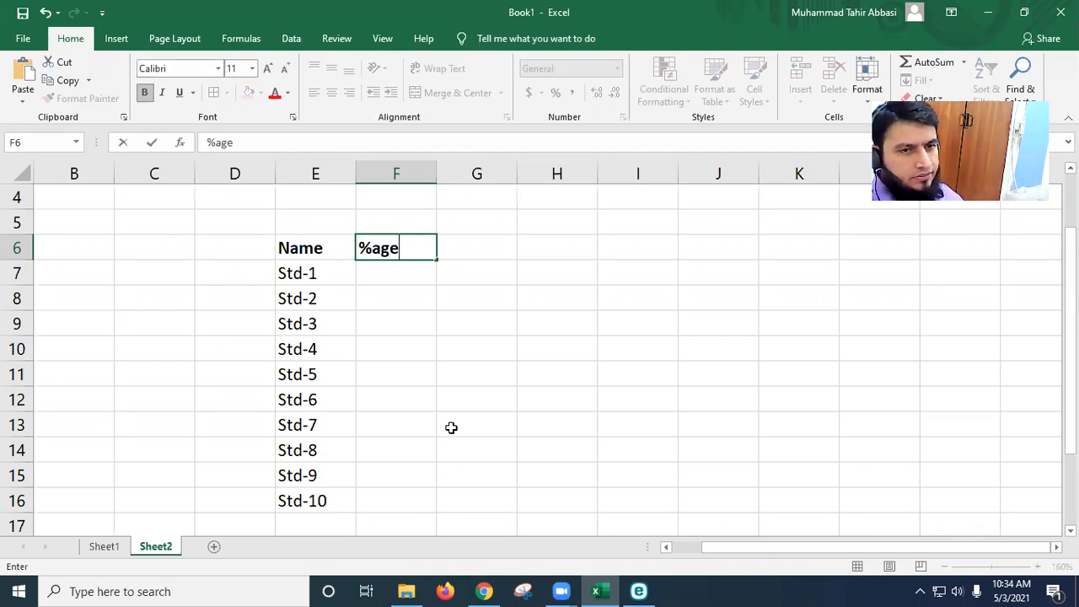
key(Return)
Enter the cross-sheet percentage formula =(Sheet1!H8/300)*100 in F7 for the first student.
text(=)
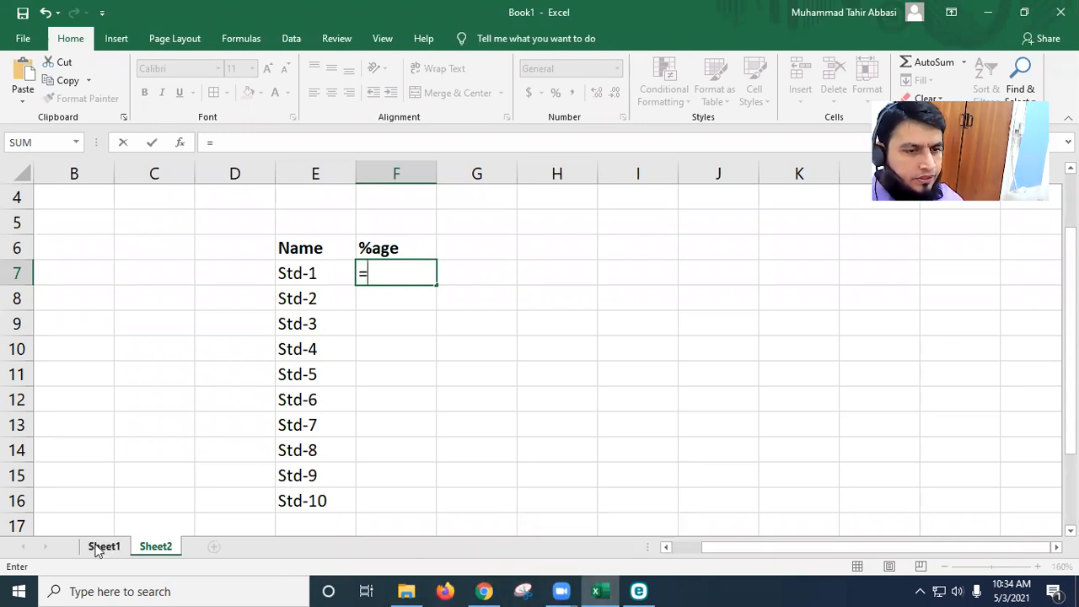
text(()
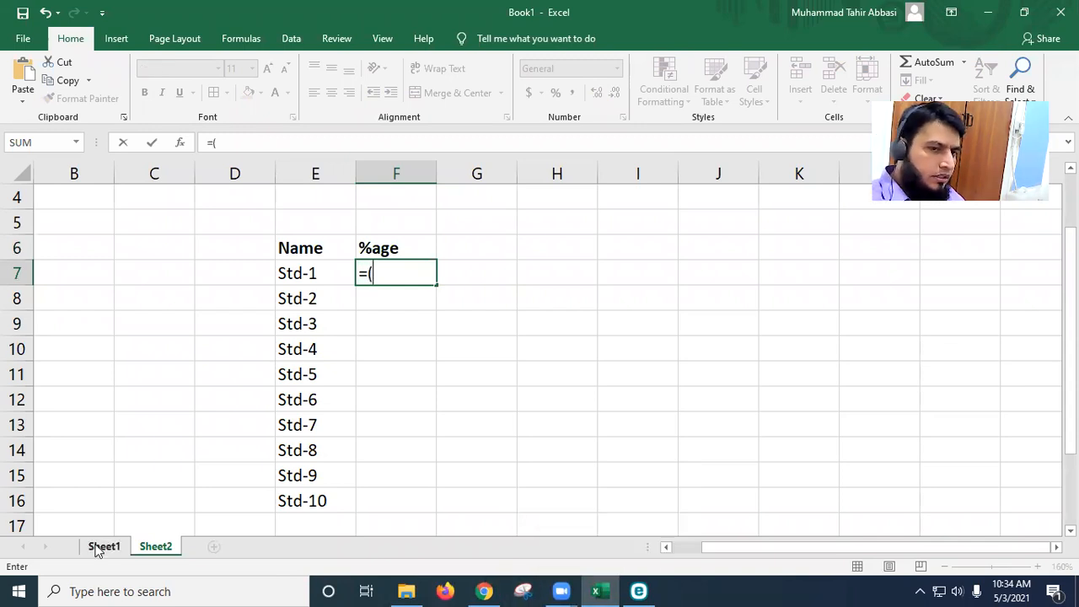
click(98, 546)
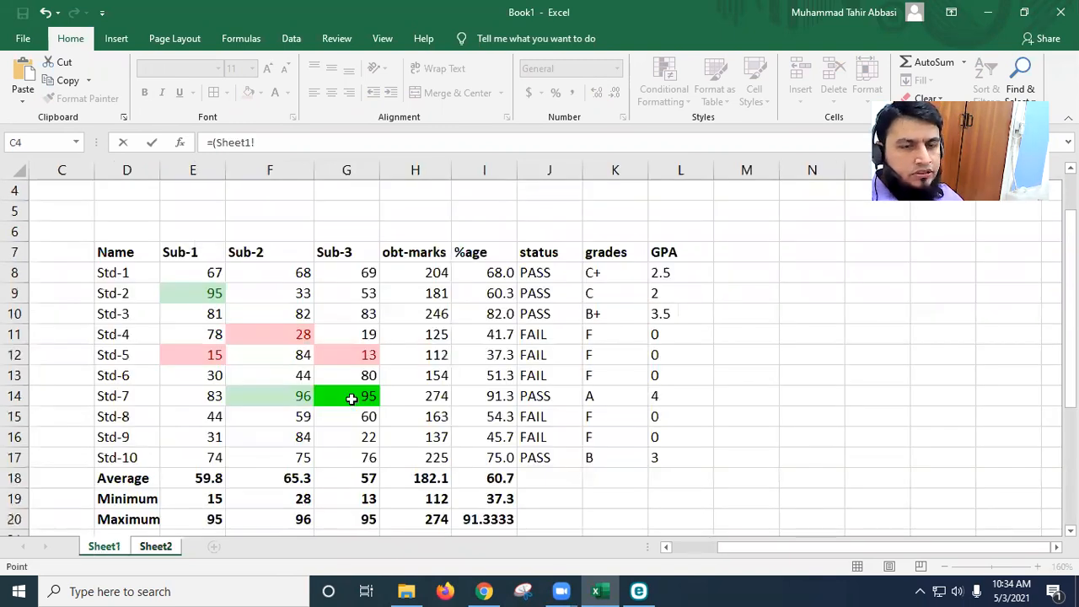
click(431, 274)
click(297, 142)
text(/)
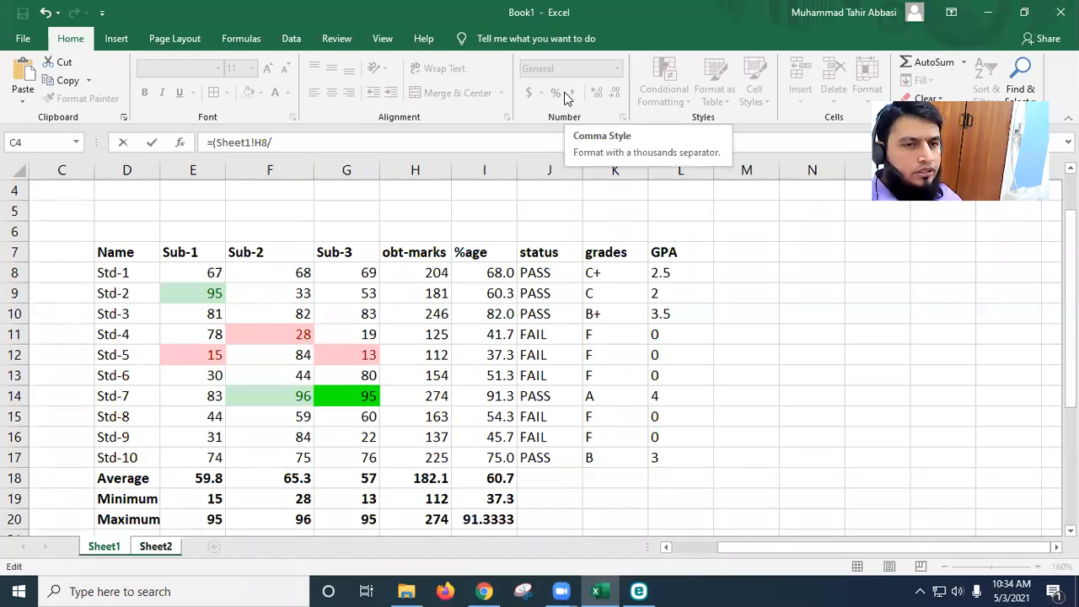
text(300)
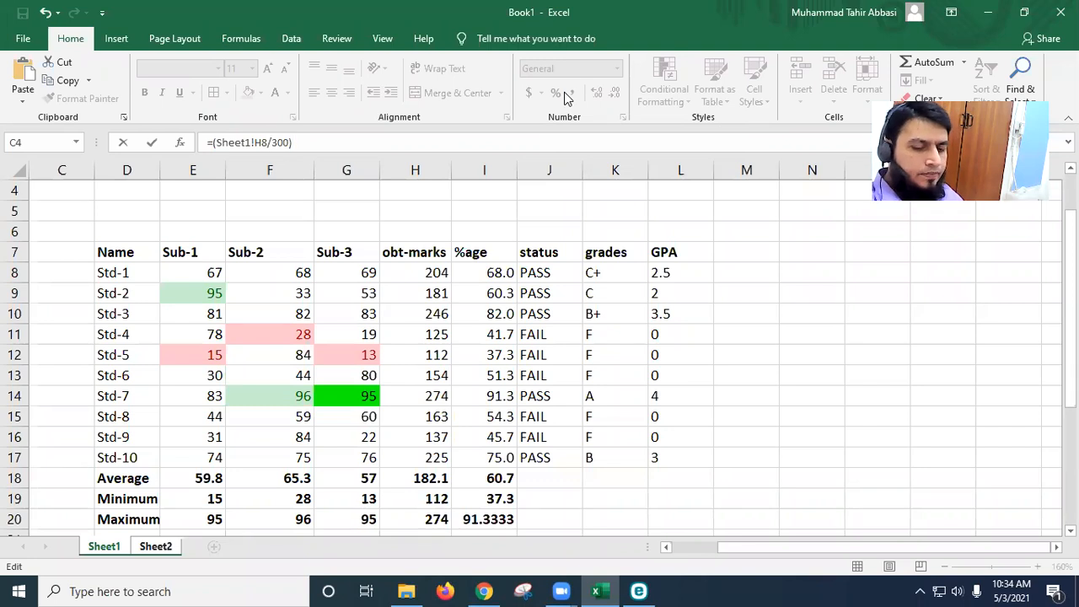
text()*1)
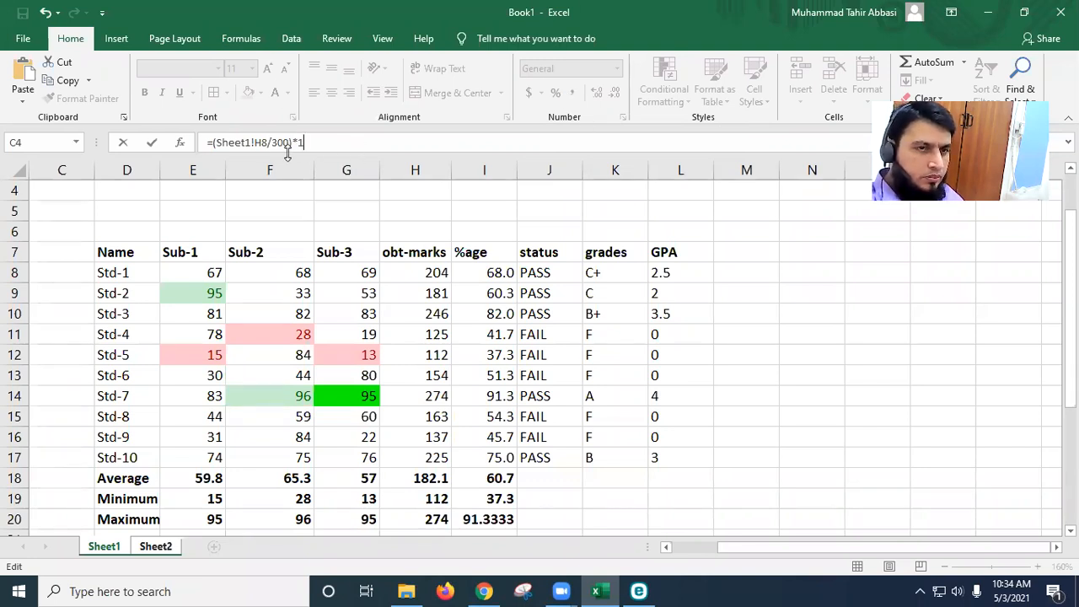
text(00)
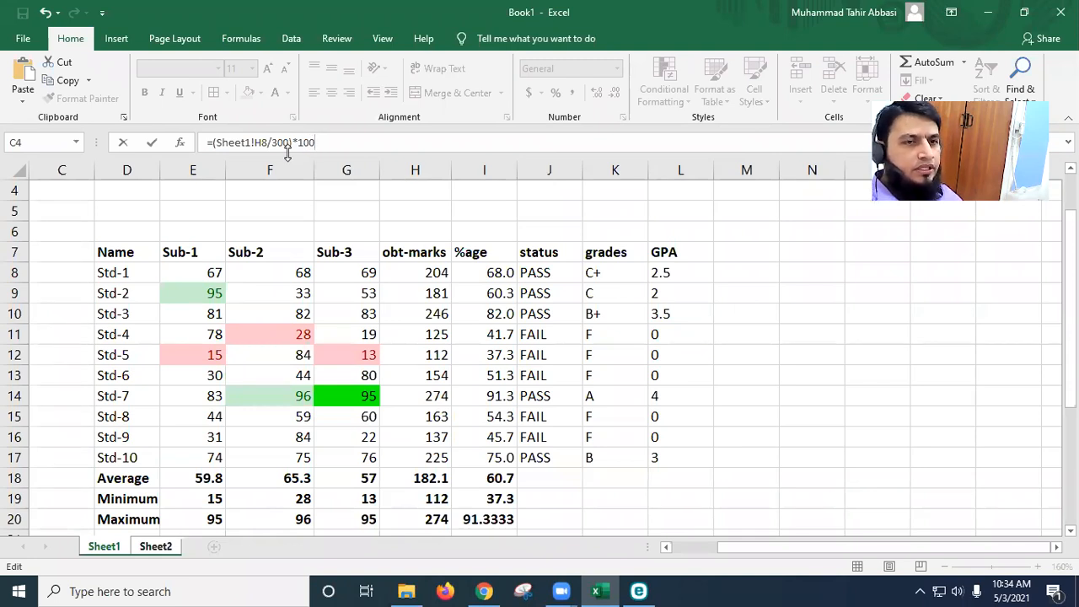
key(Return)
Format F7 to one decimal place and fill the percentage formula down to F16 for all ten students.
click(413, 274)
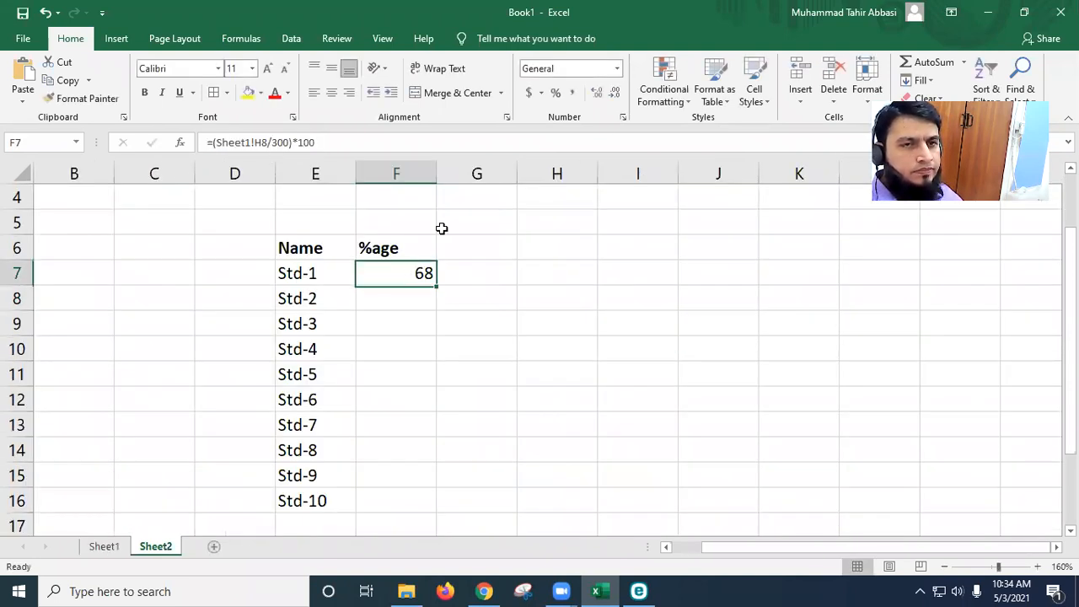
double_click(595, 95)
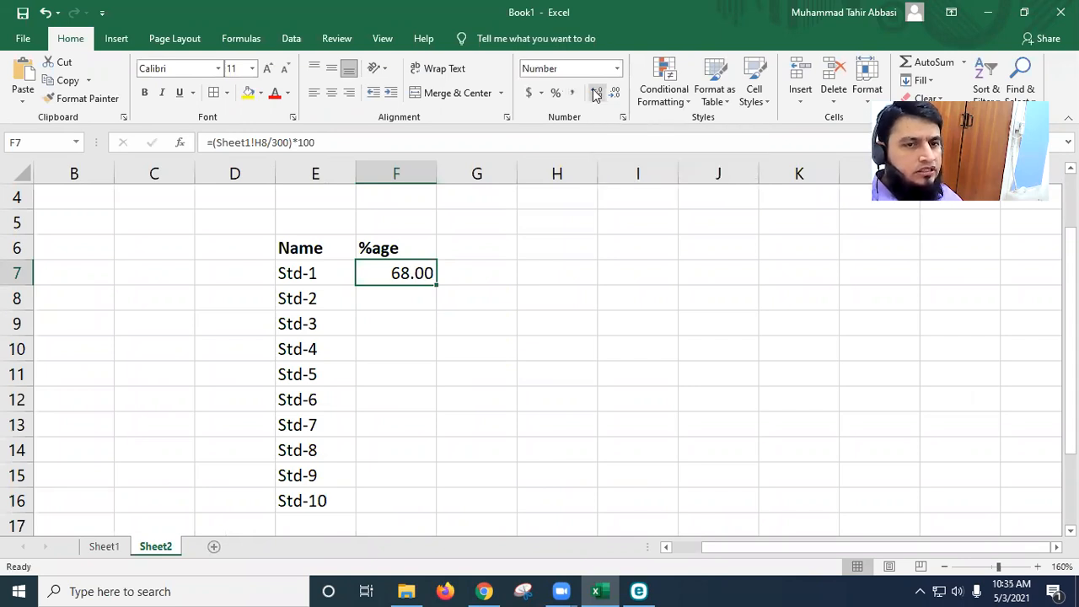
click(613, 95)
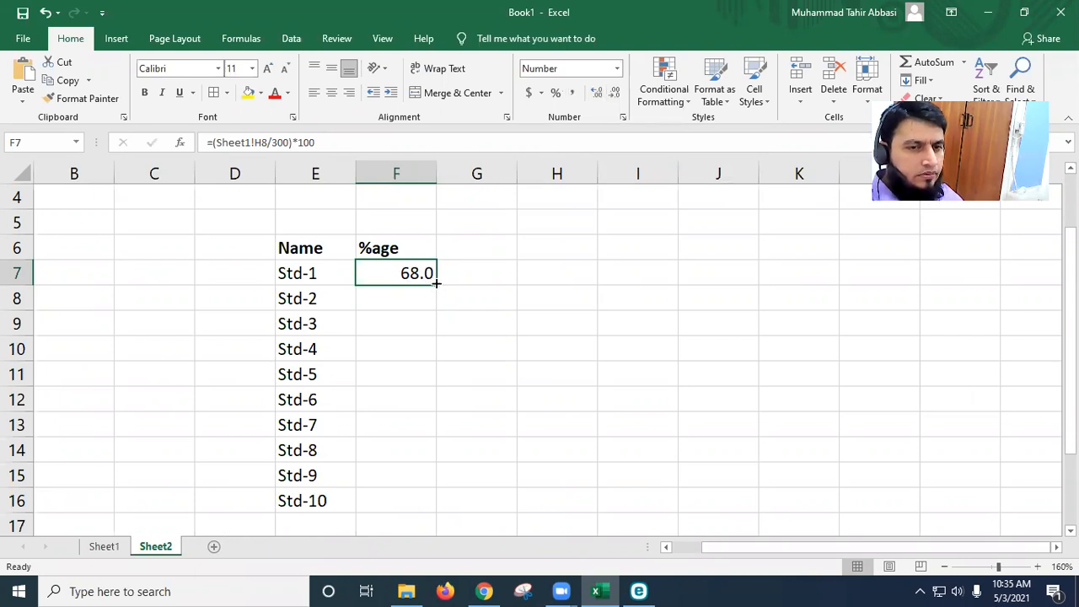
double_click(437, 283)
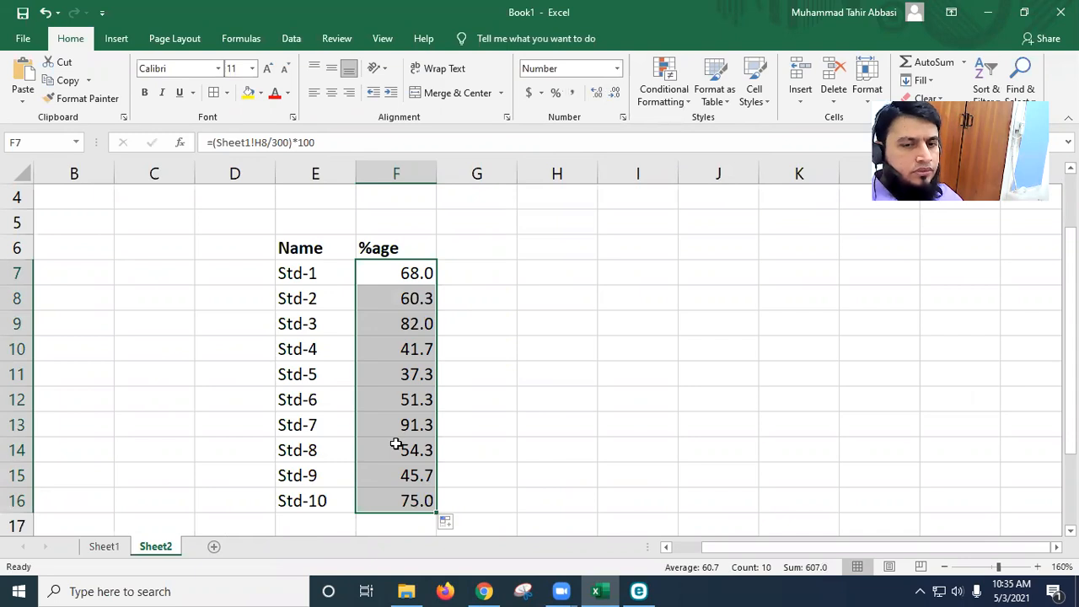
Examine the %age column on Sheet2 and the formulas behind Std-1's obtained marks, percentage and grade on Sheet1.
click(408, 249)
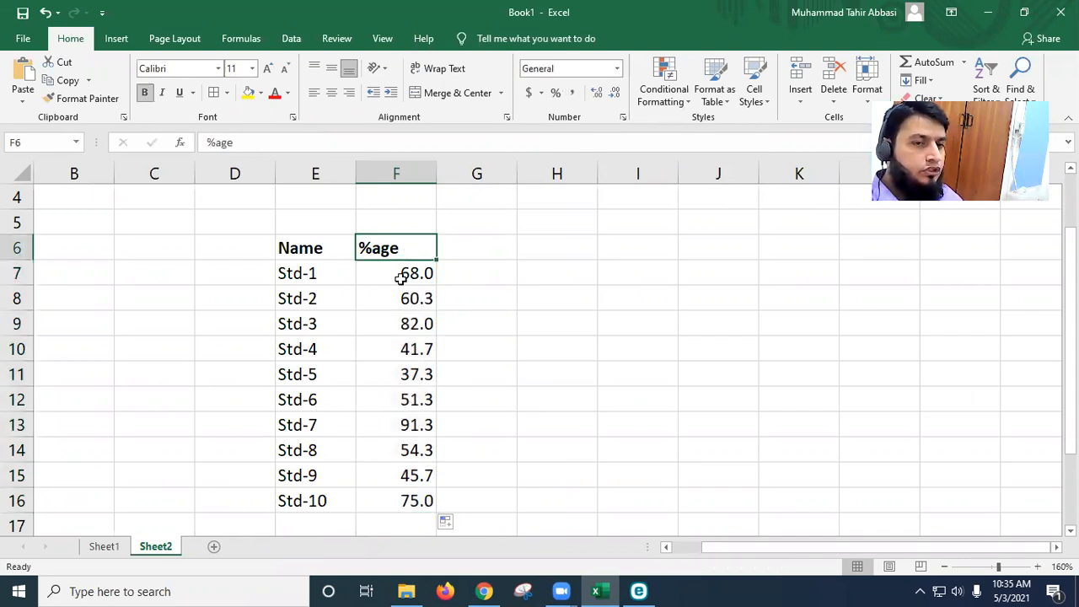
click(401, 280)
click(398, 249)
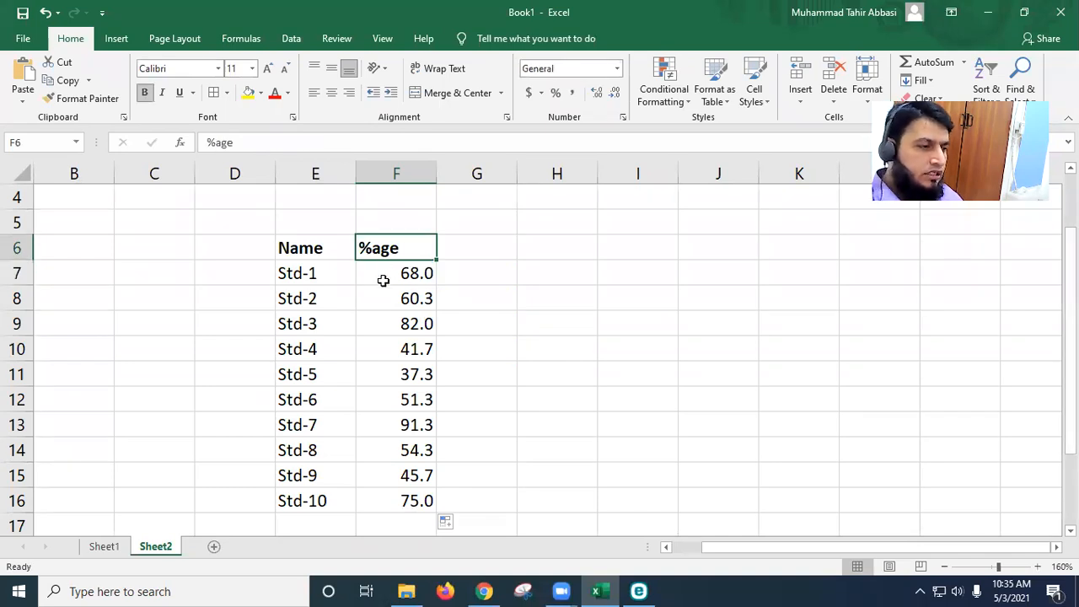
click(106, 548)
click(430, 274)
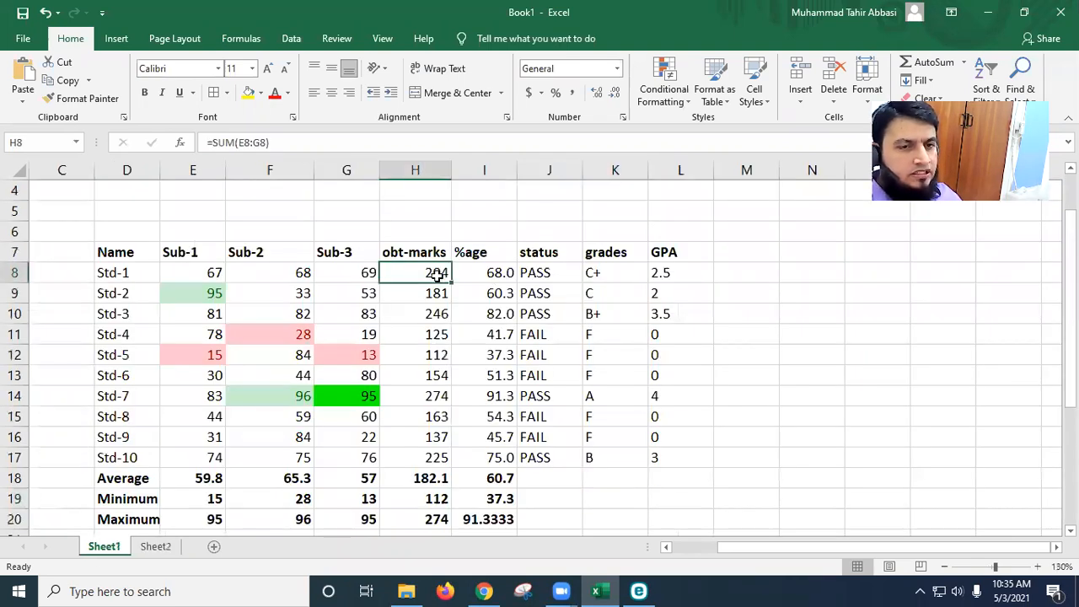
click(494, 271)
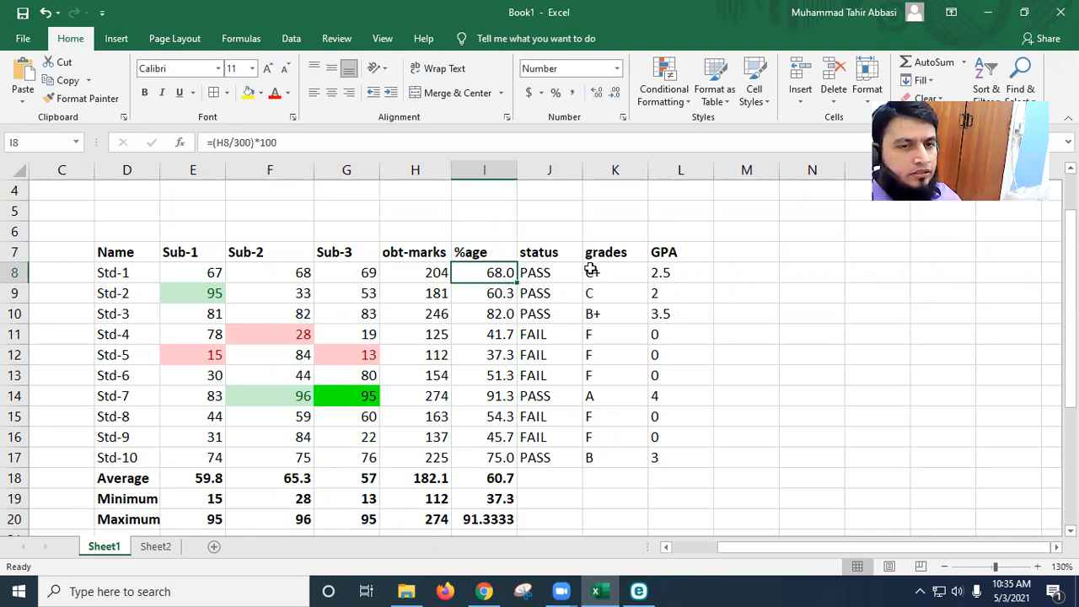
click(422, 270)
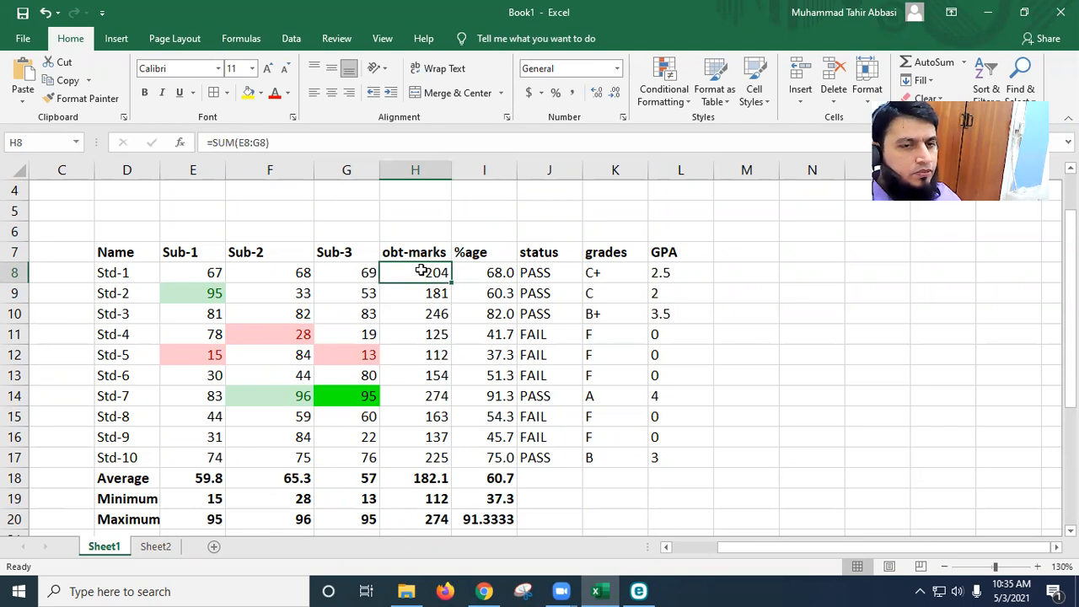
click(505, 273)
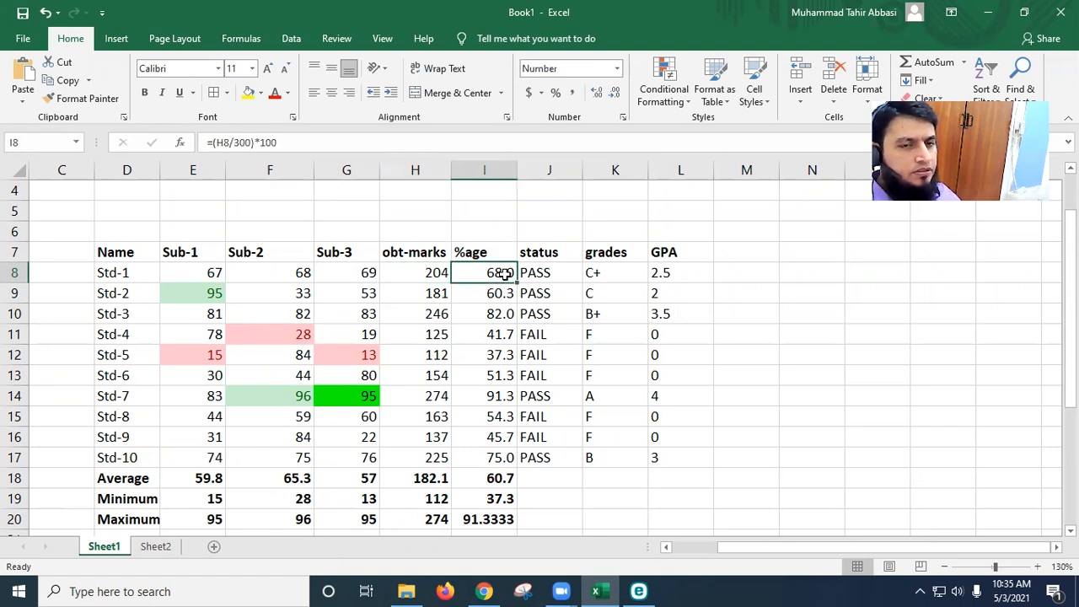
click(611, 274)
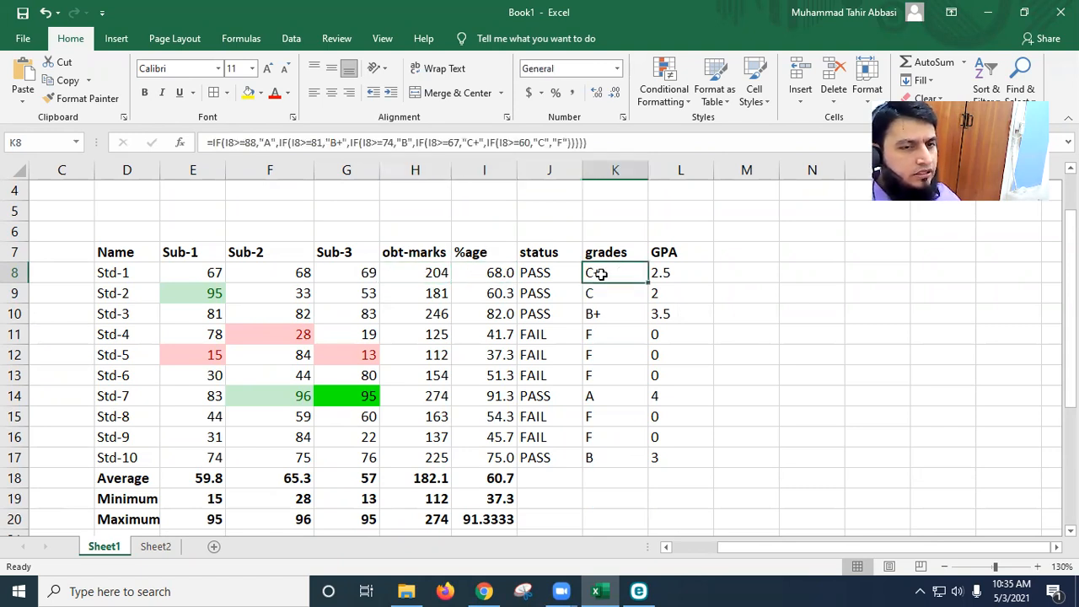
click(421, 274)
click(485, 272)
click(593, 273)
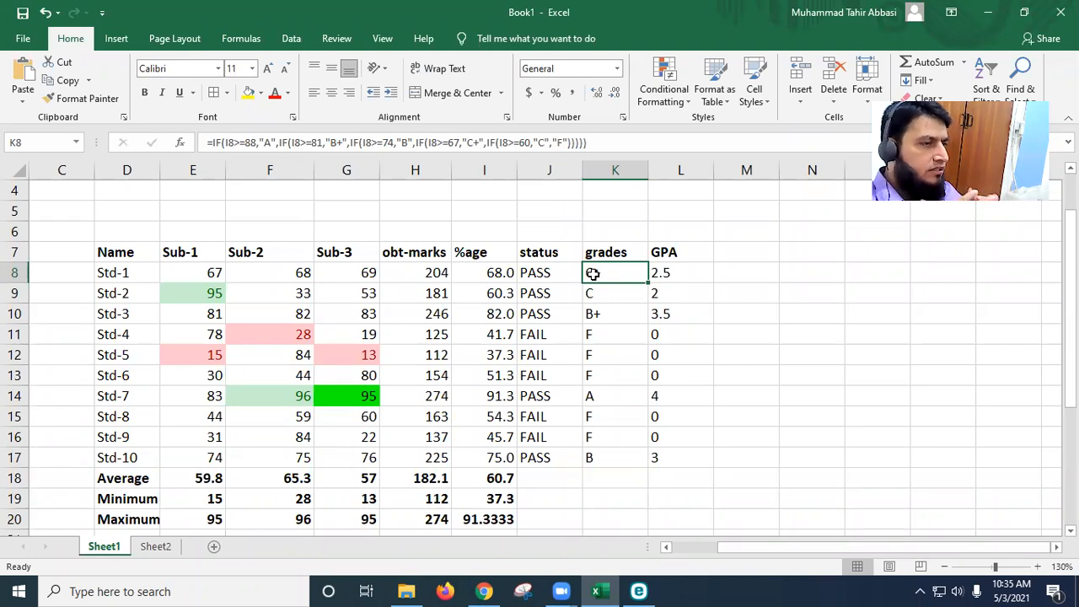
Replace the %age header in F6 on Sheet2 with grade.
click(156, 549)
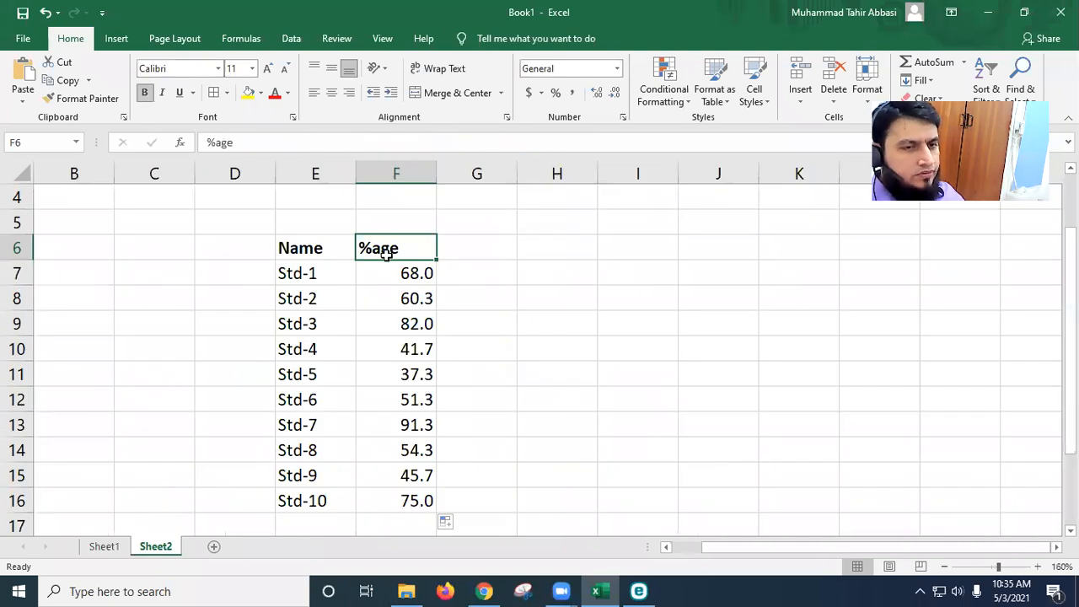
text(g)
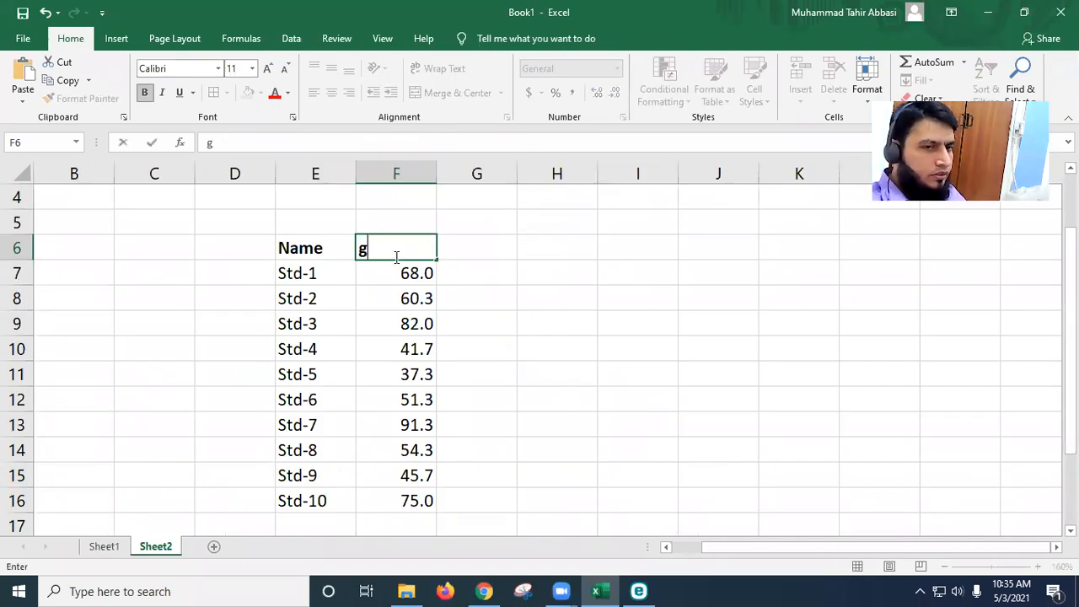
key(BackSpace)
text(grade)
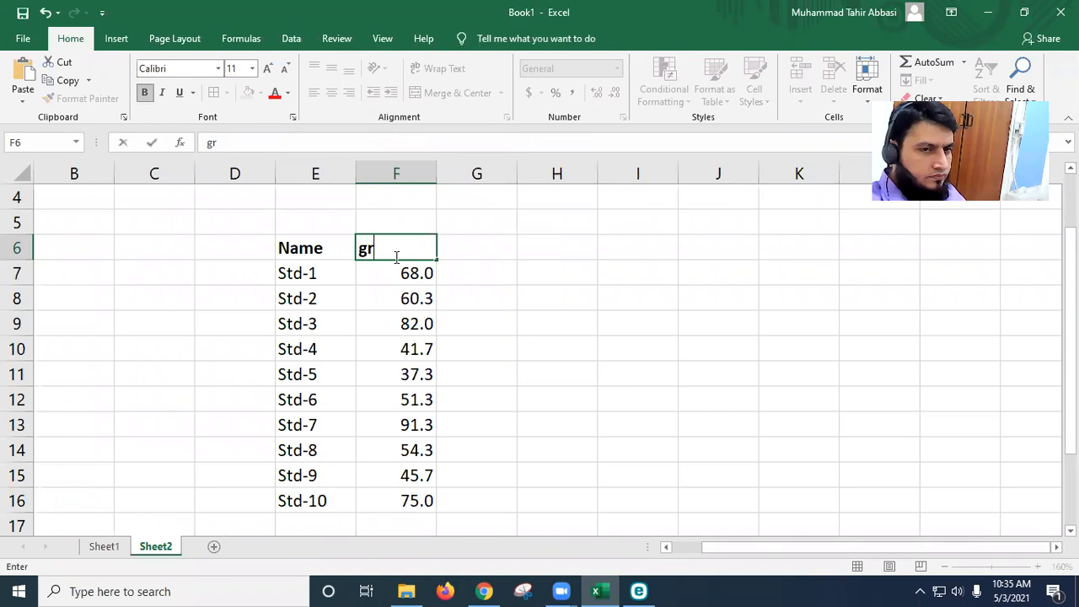
key(Return)
Clear the percentage formulas from F7:F16 under the grade header.
key(shift+Down)
key(shift+Down)
key(shift+Down)
key(shift+Down)
key(shift+Down)
key(shift+Down)
key(shift+Down)
key(shift+Down)
key(shift+Down)
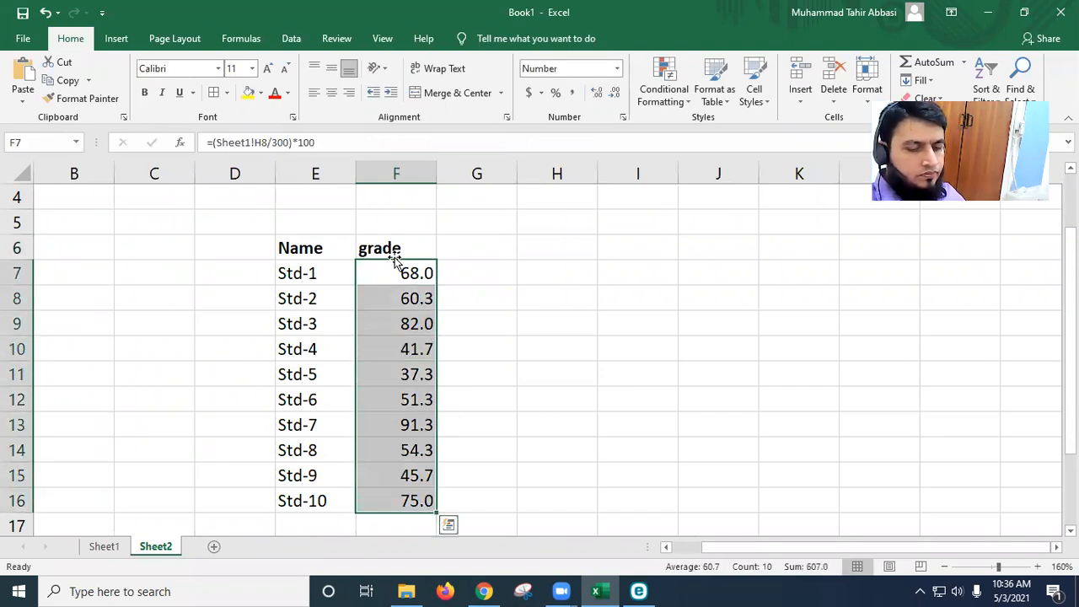
key(Delete)
Enter =SUM(Sheet1!E8:G8) in F7 to total the three subject marks of Std-1 from Sheet1.
click(395, 264)
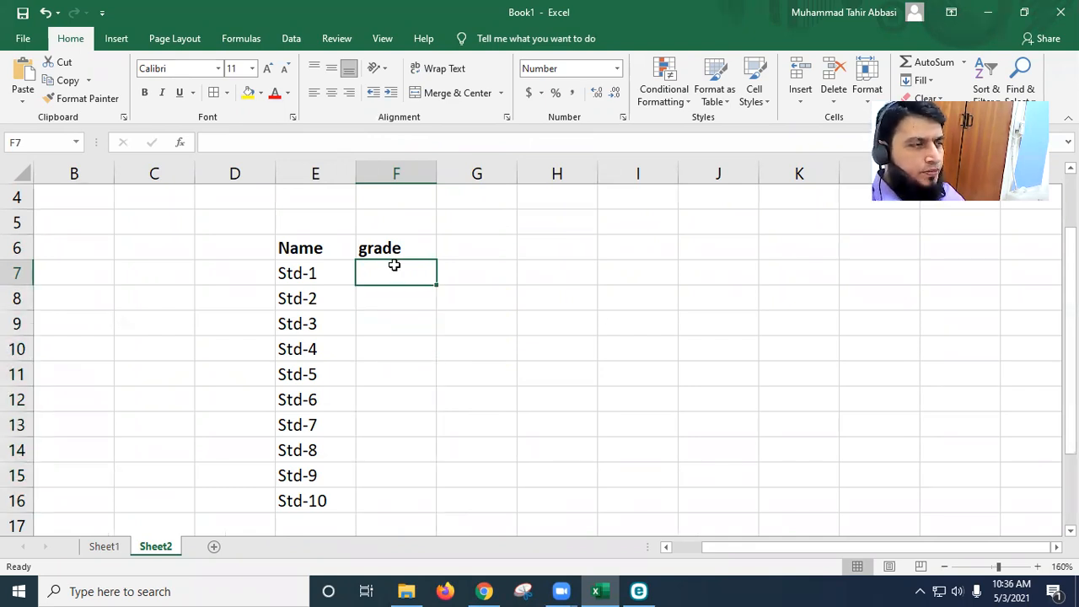
text(=s)
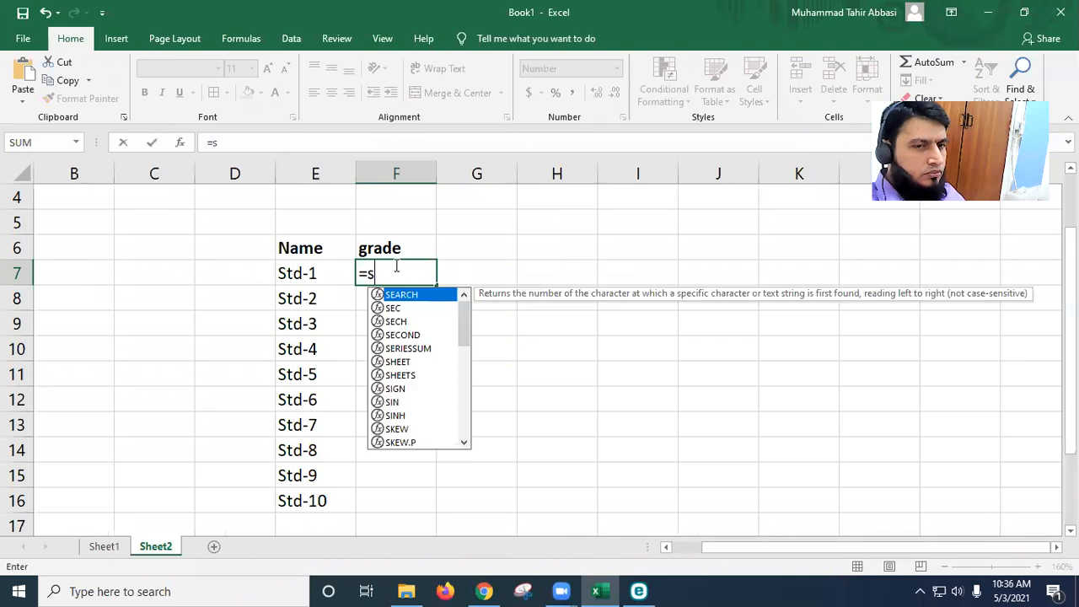
text(um)
key(Tab)
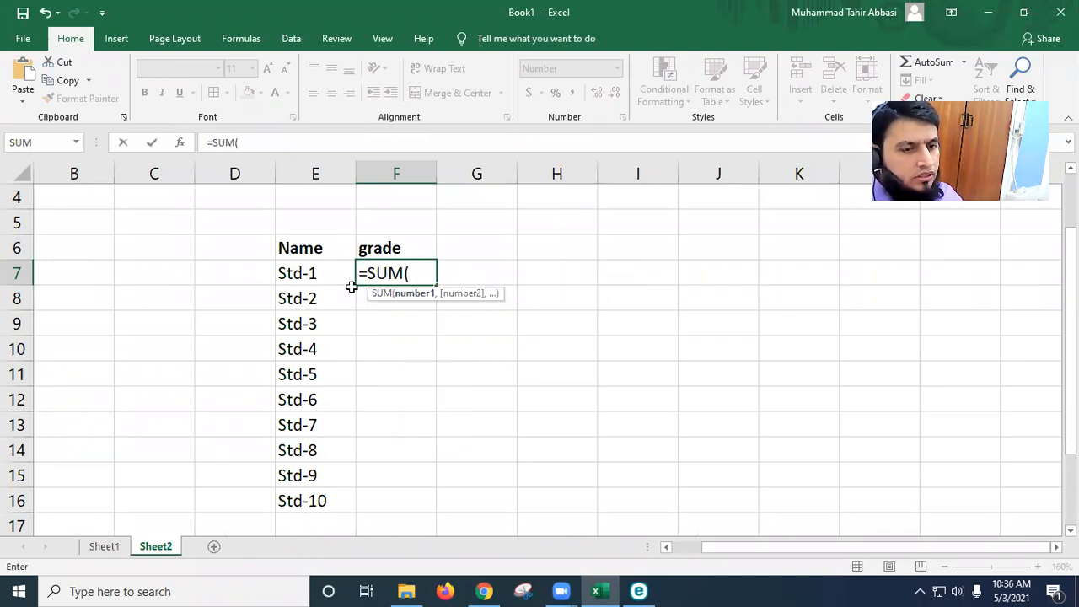
click(103, 547)
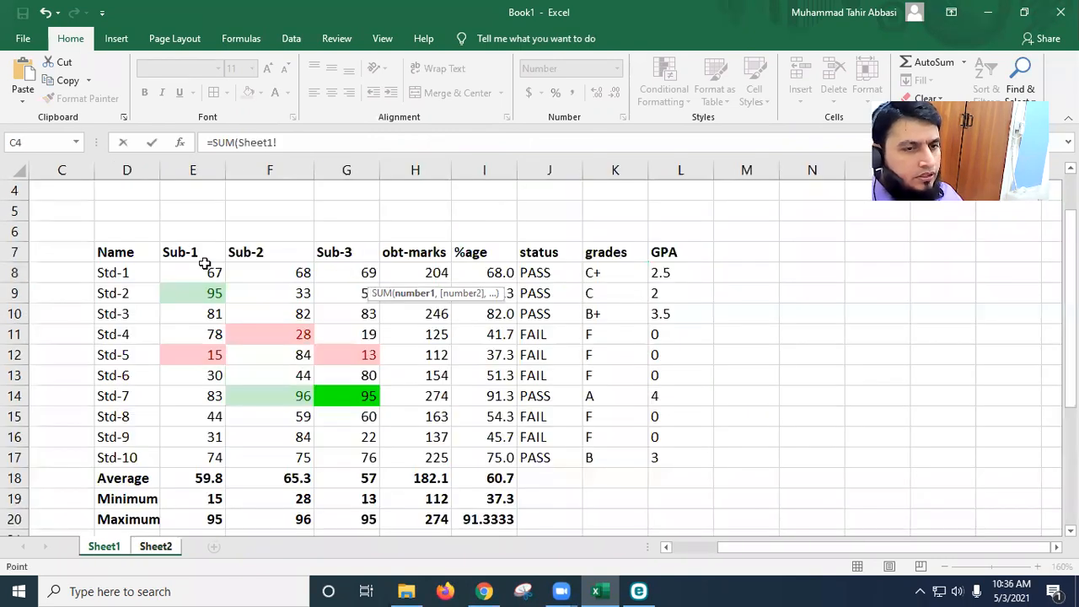
drag(202, 269, 337, 272)
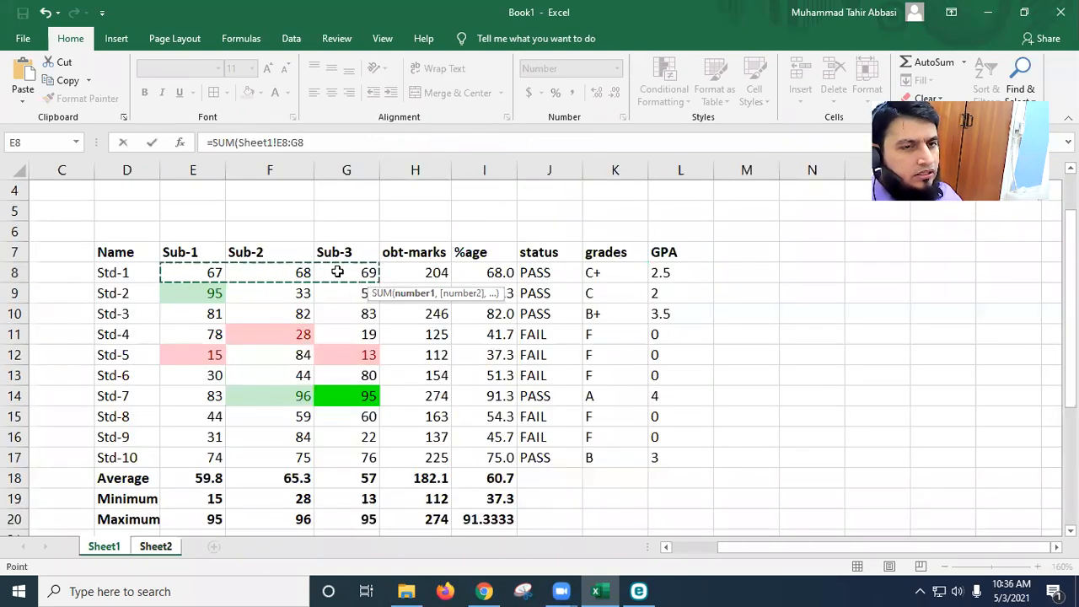
click(348, 141)
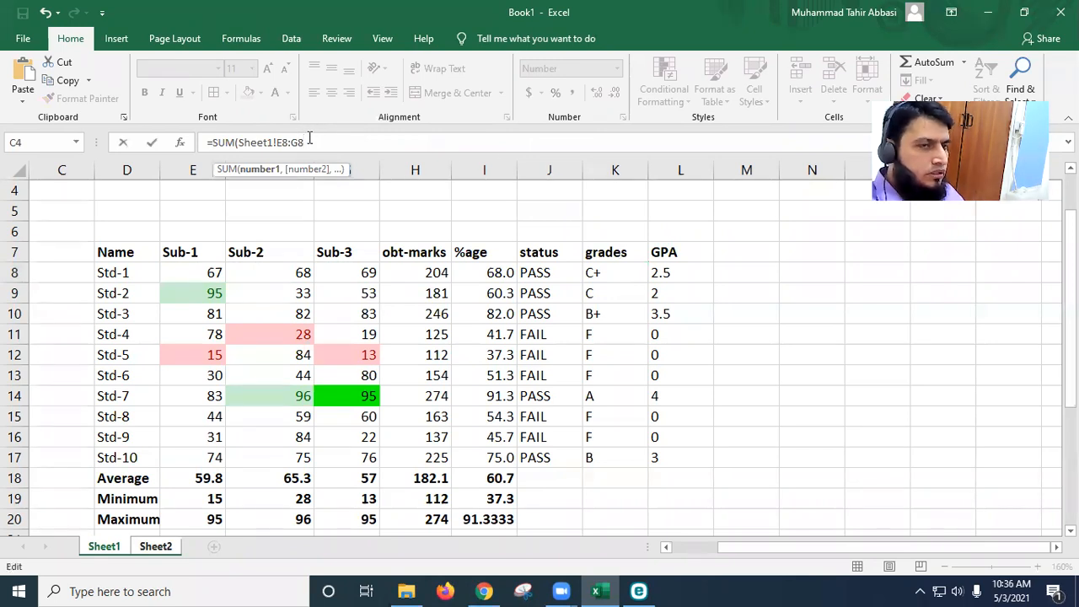
key(Return)
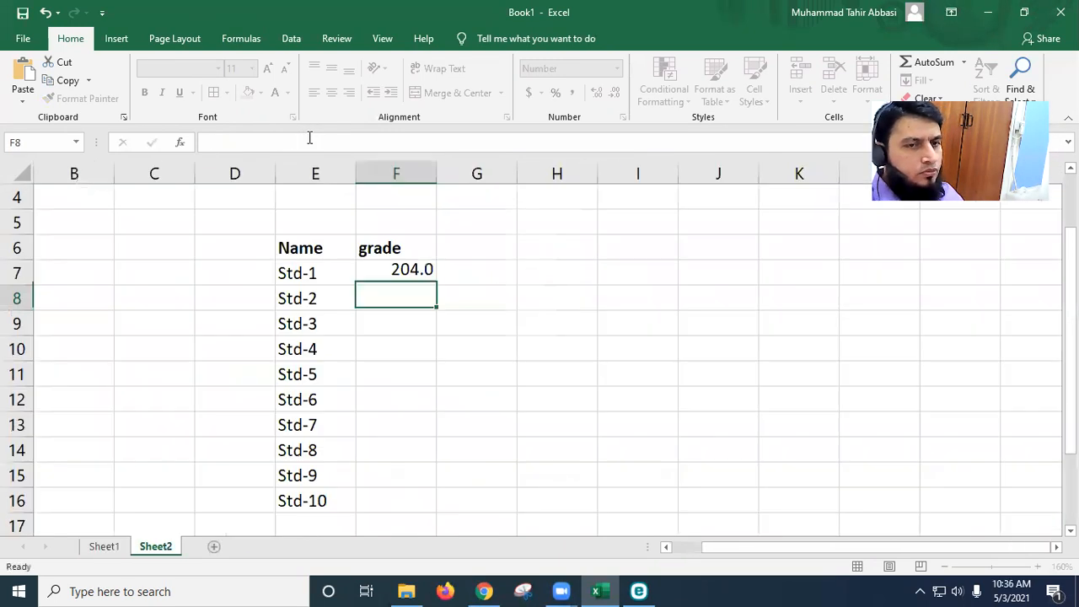
Compare the SUM formula in F7 on Sheet2 with the percentage formula for Std-1 in I8 on Sheet1.
click(415, 272)
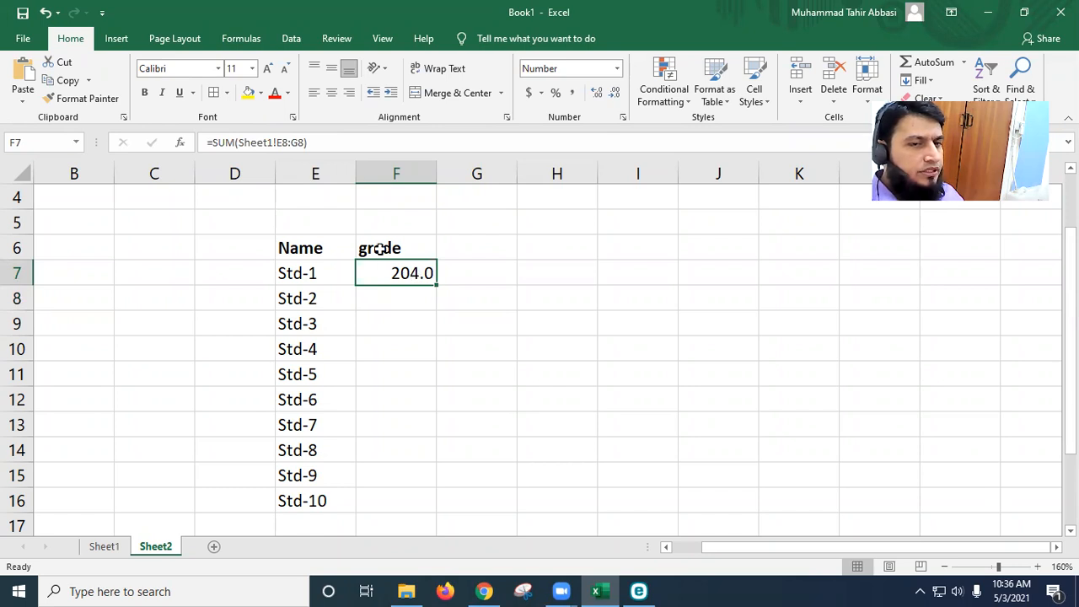
double_click(424, 273)
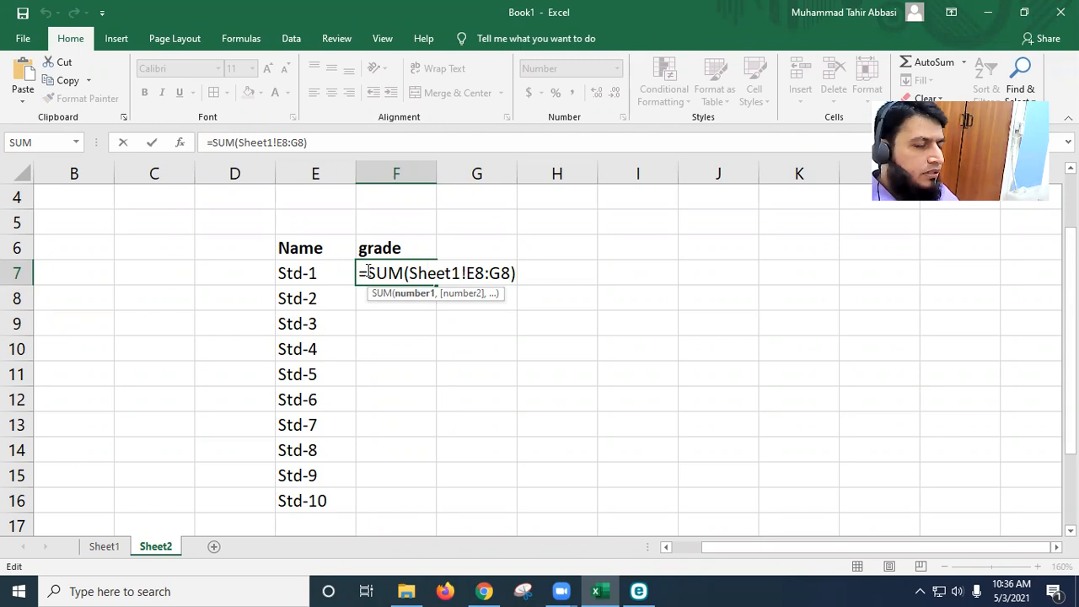
key(Escape)
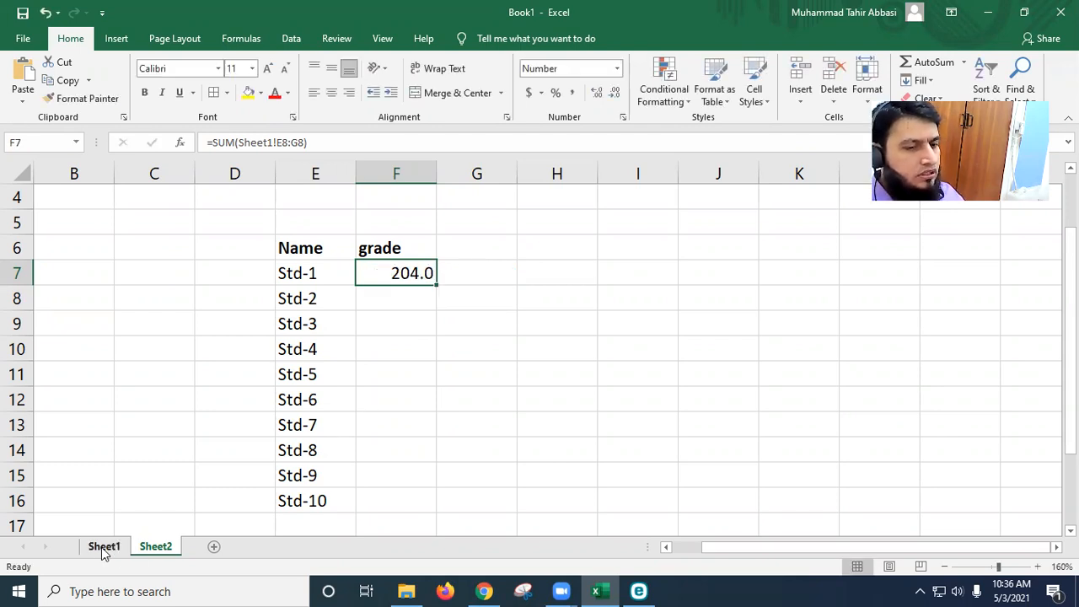
click(104, 546)
double_click(506, 272)
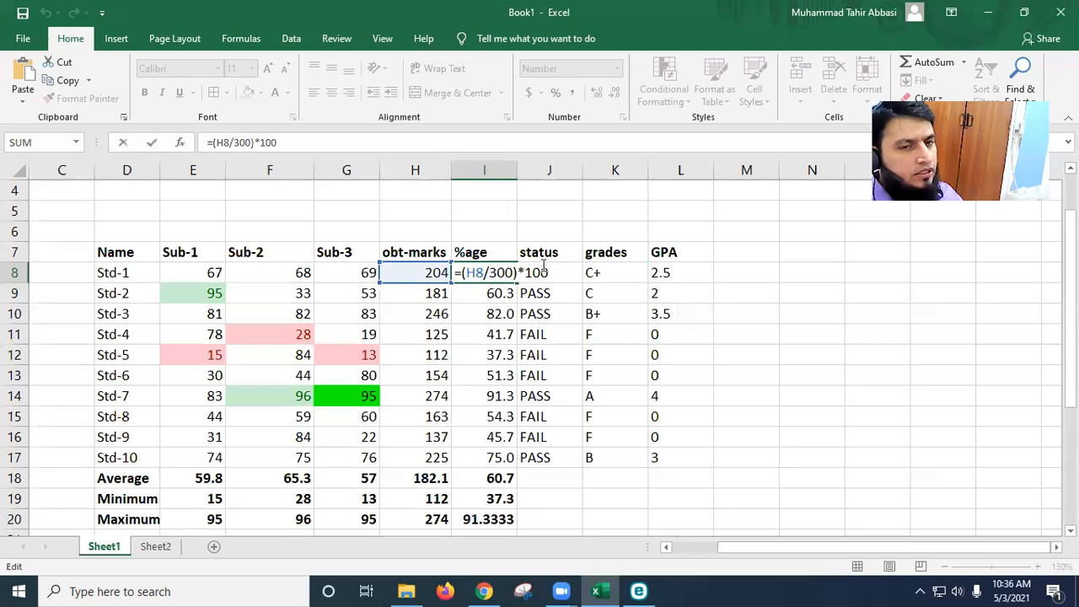
key(ctrl+Return)
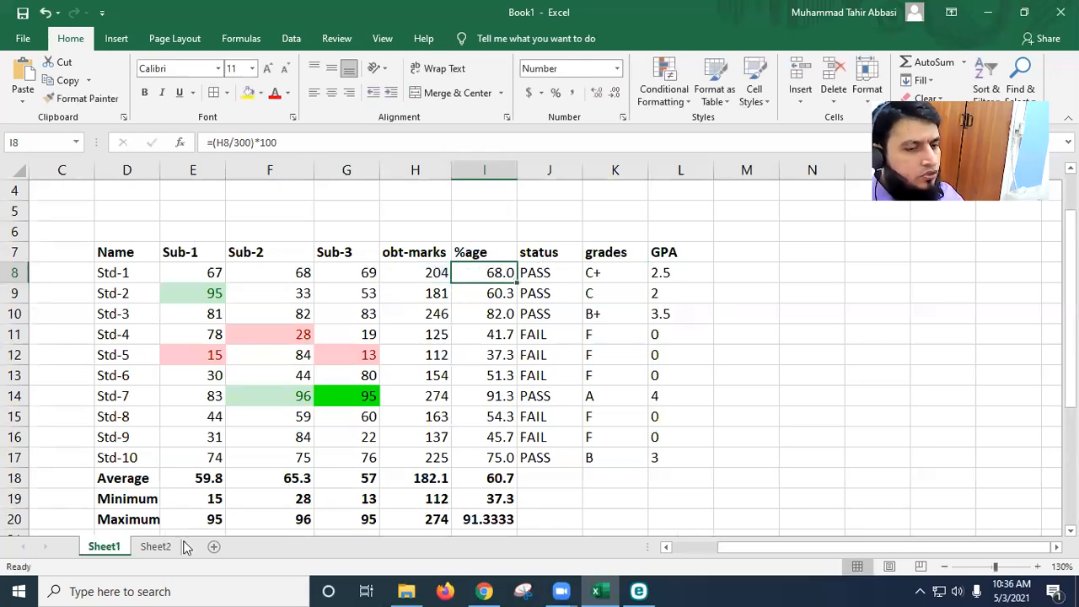
Extend the formula in F7 on Sheet2 to =SUM(Sheet1!E8:G8)/3 so it calculates Std-1's percentage.
click(155, 546)
double_click(399, 273)
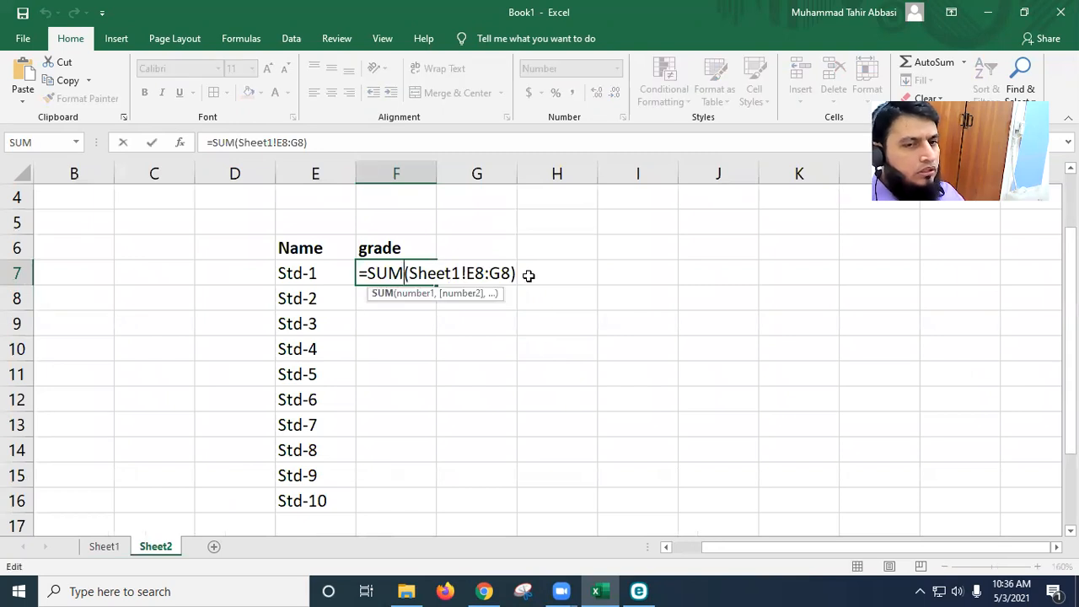
click(520, 273)
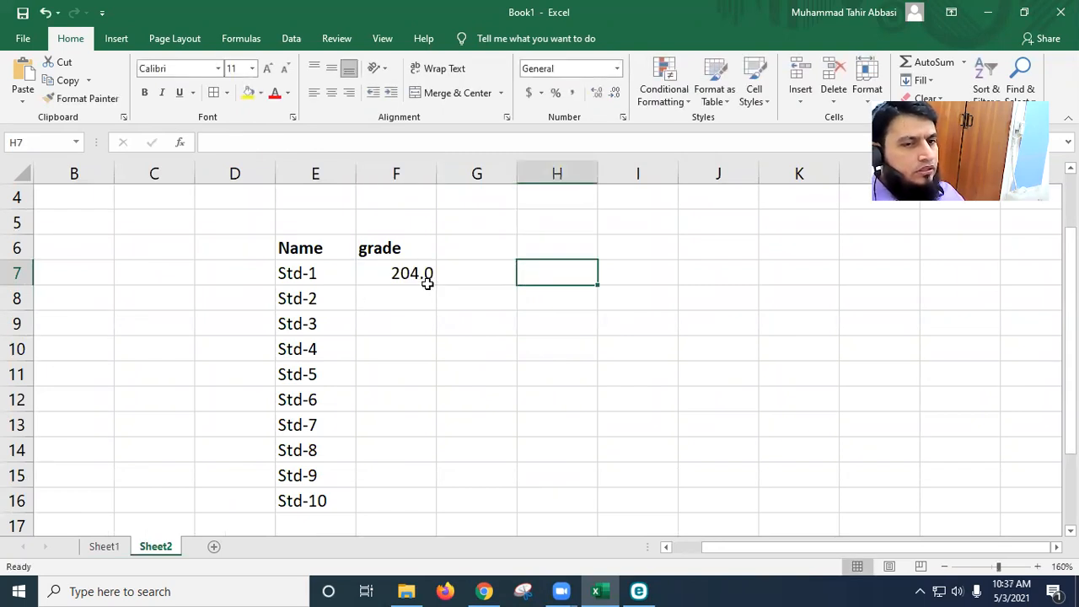
double_click(410, 273)
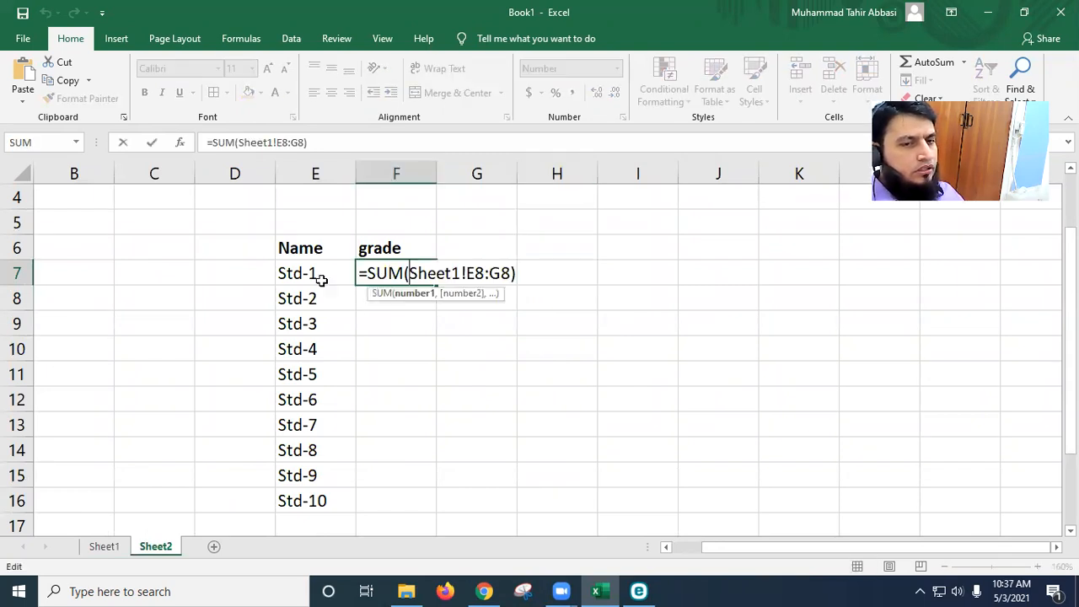
click(518, 274)
text(/)
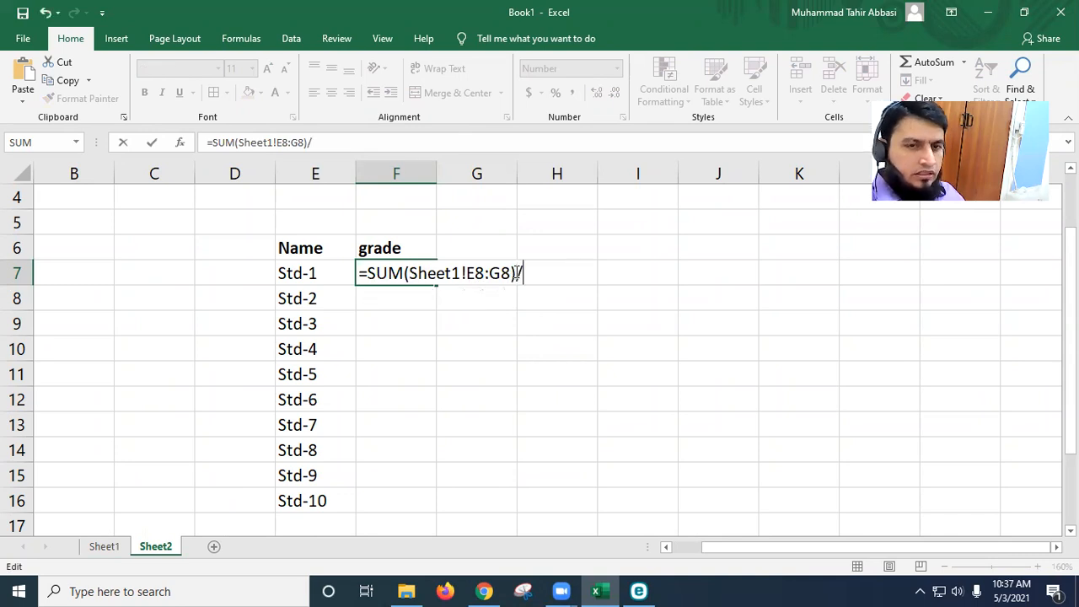
text(3)
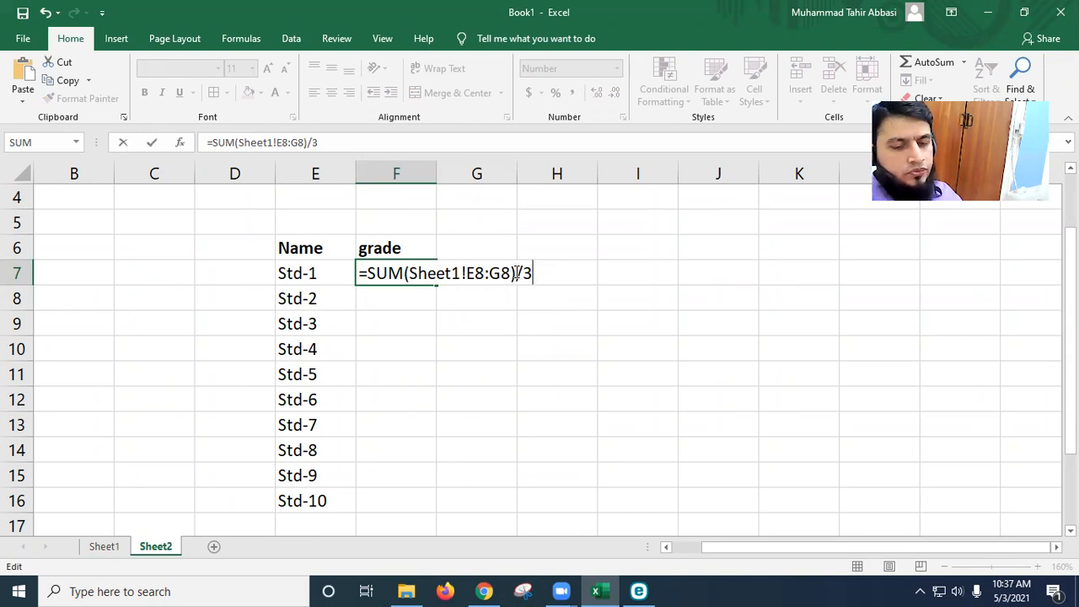
key(Return)
click(406, 274)
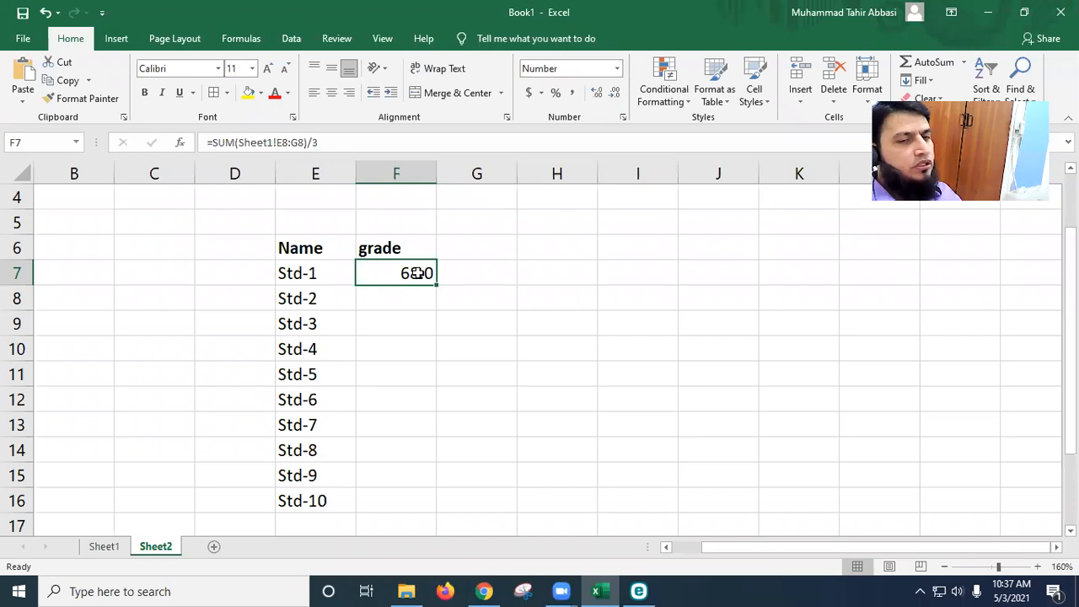
Insert an opening IF function before the SUM expression in the F7 formula.
double_click(416, 274)
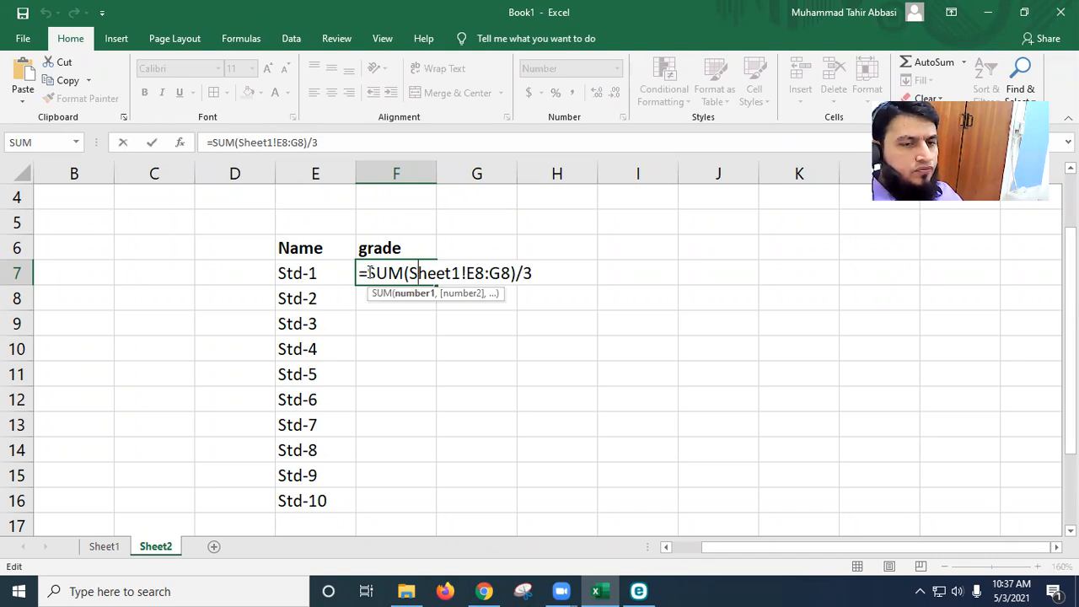
click(369, 272)
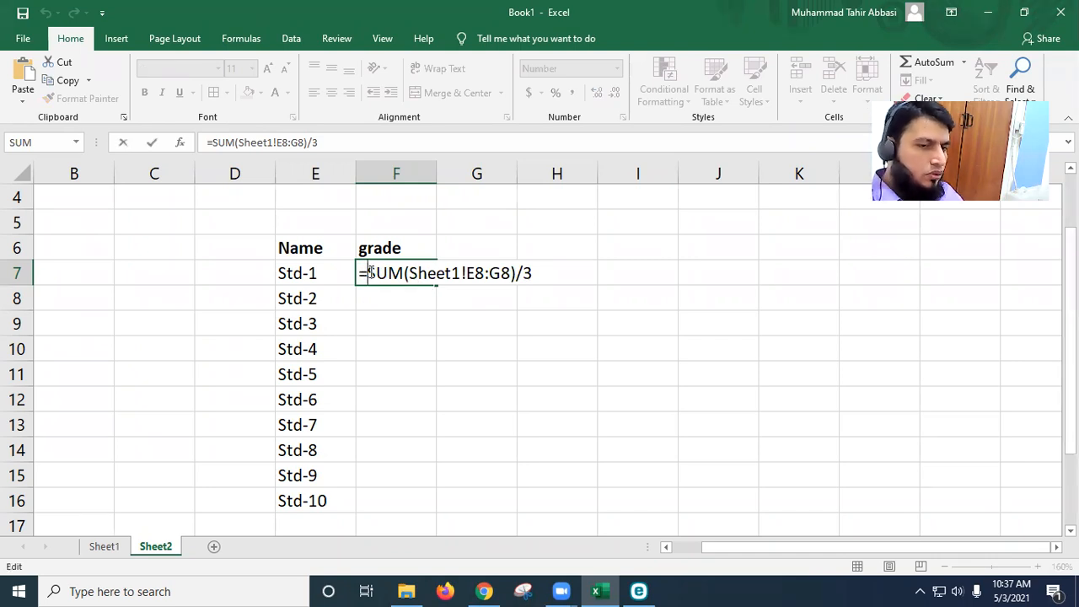
text(if)
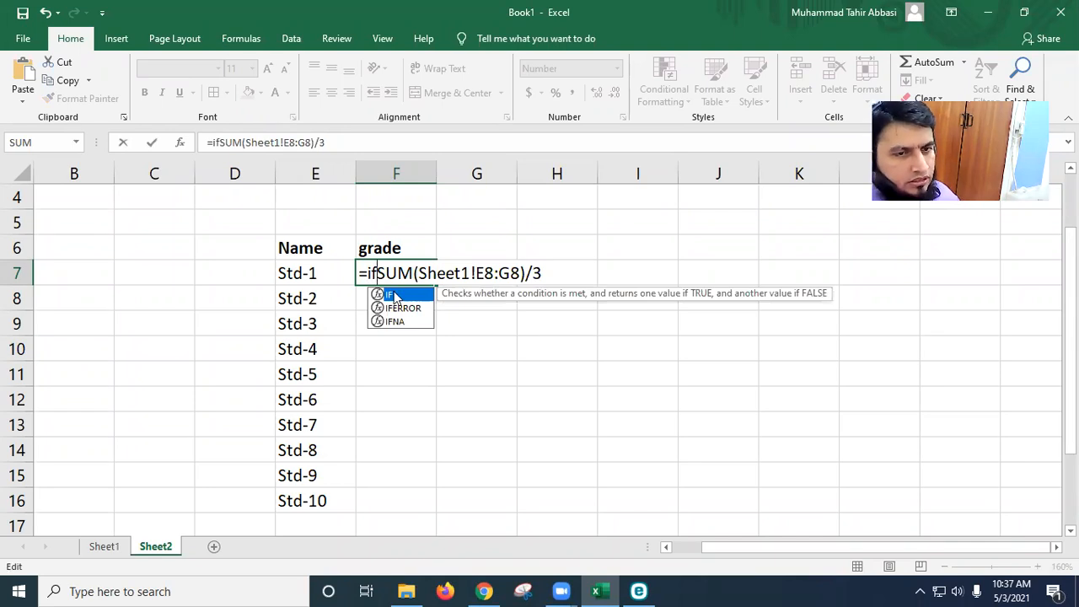
double_click(393, 294)
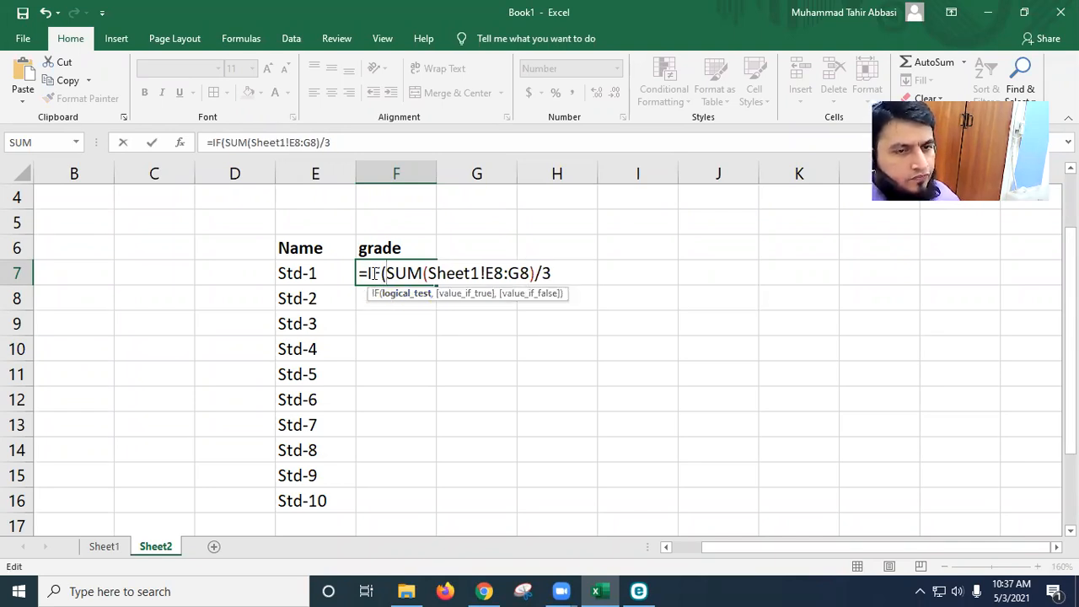
Extend the logical test of the IF formula in F7 to SUM(Sheet1!E8:G8)/3>=88.
drag(392, 272, 555, 271)
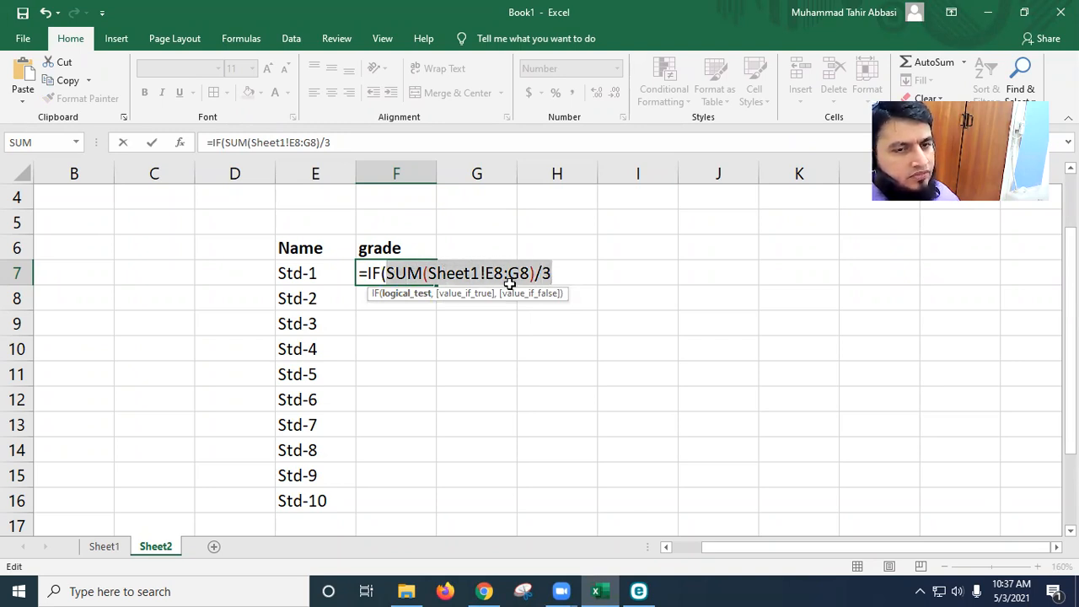
click(552, 271)
drag(546, 271, 389, 266)
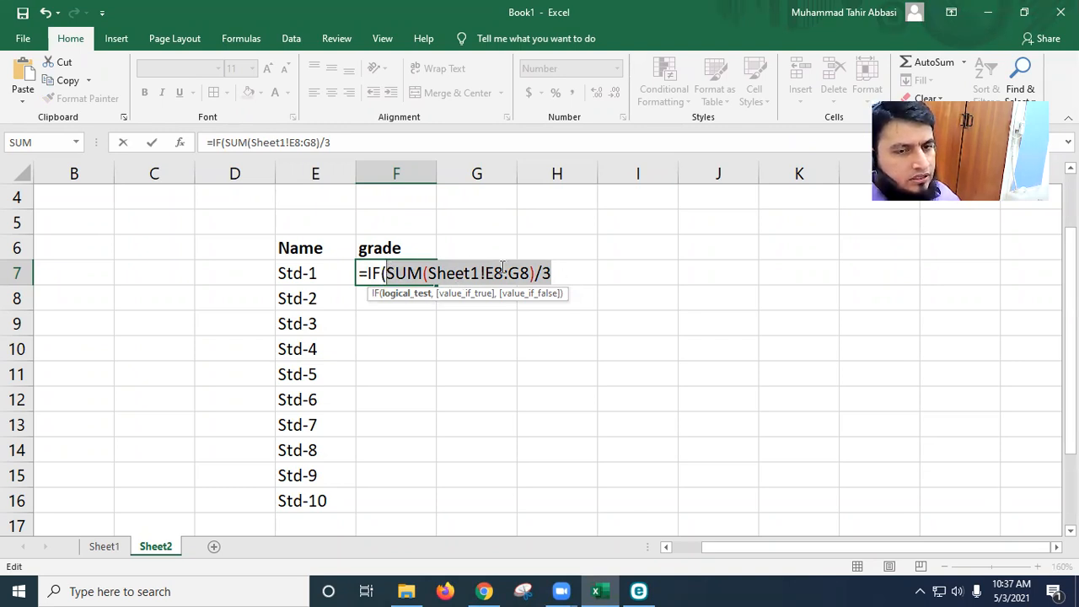
click(557, 274)
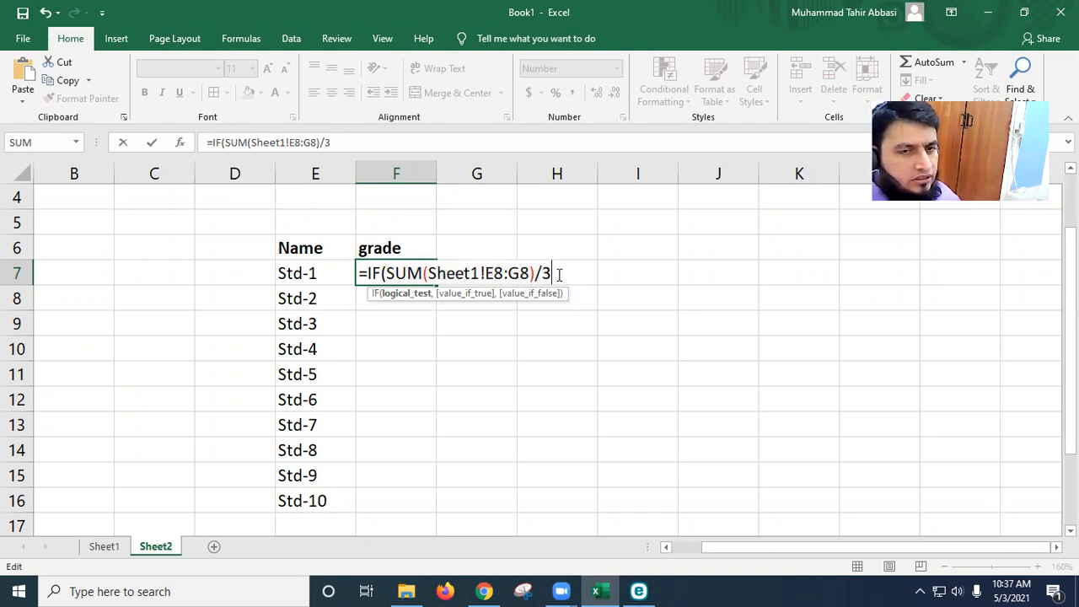
text(>=)
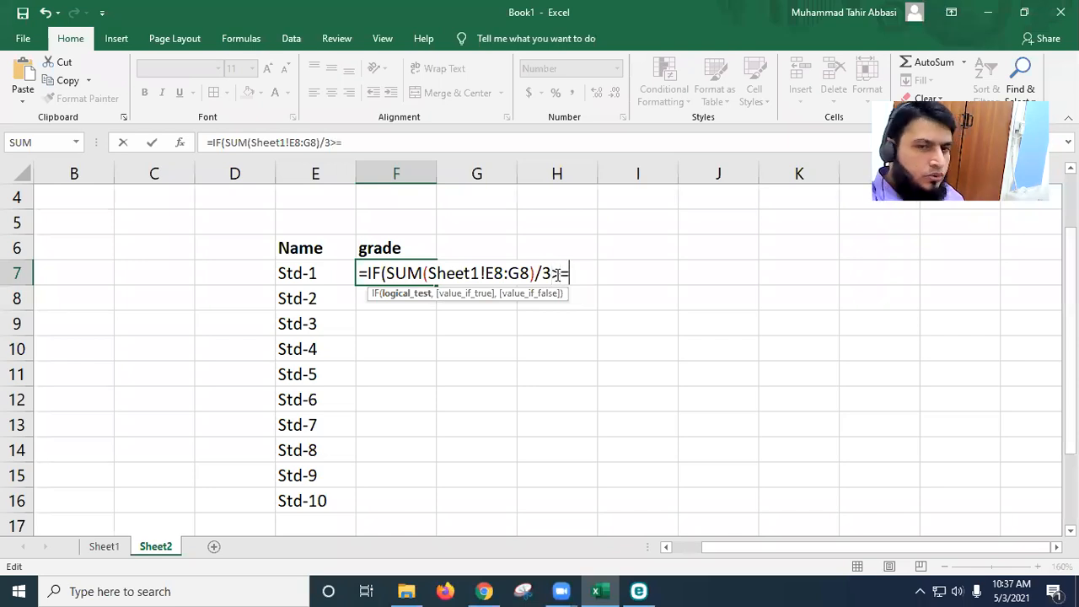
text(88)
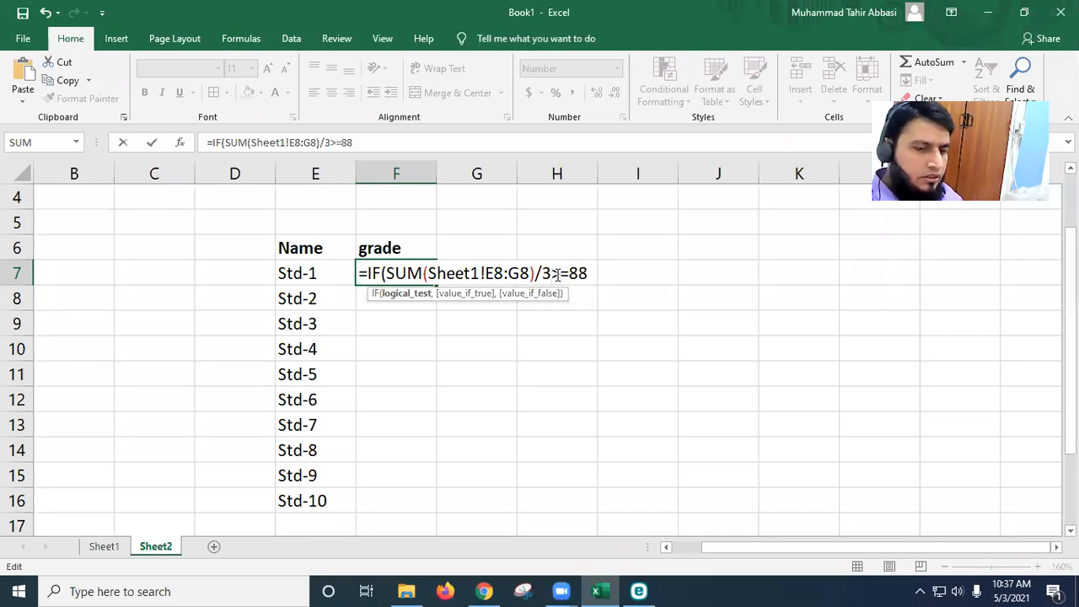
Finish the F7 IF formula with "A" when true and "F" when false, and fill it down to Std-10 in F16.
text(,"A)
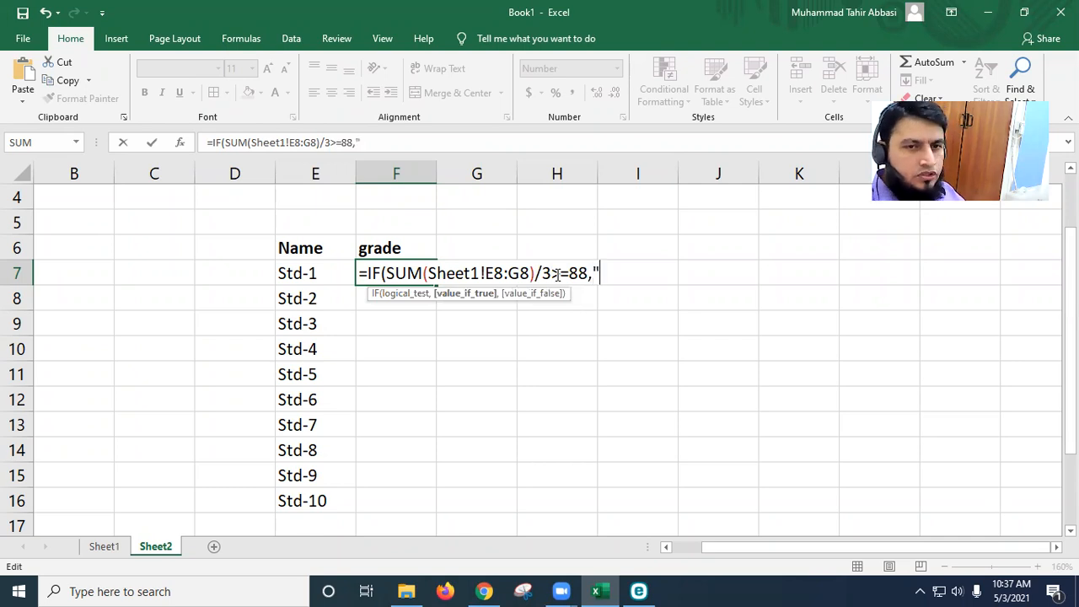
text(",)
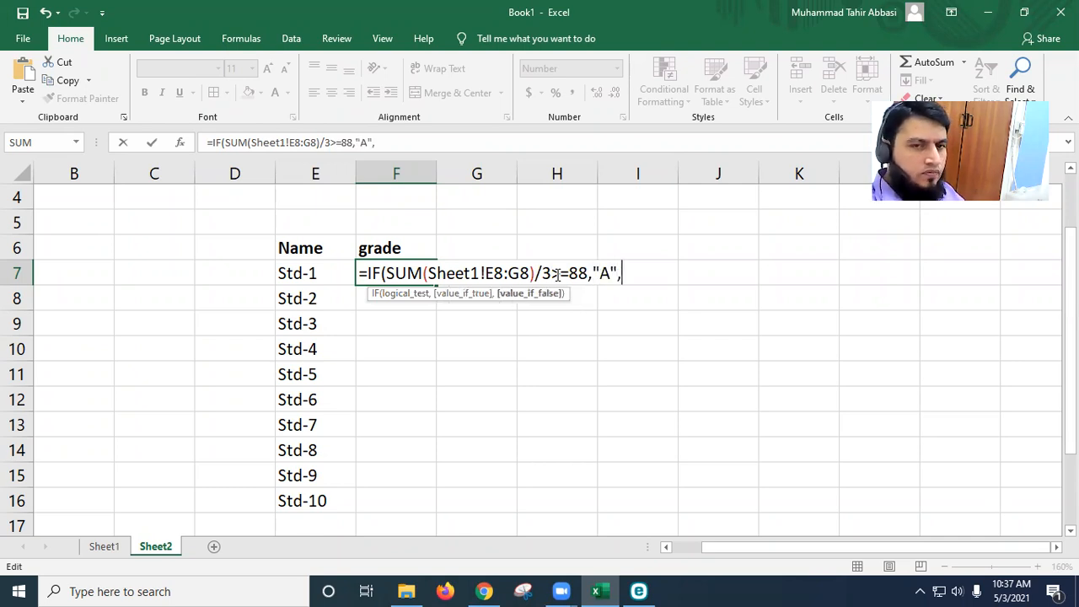
text("F)
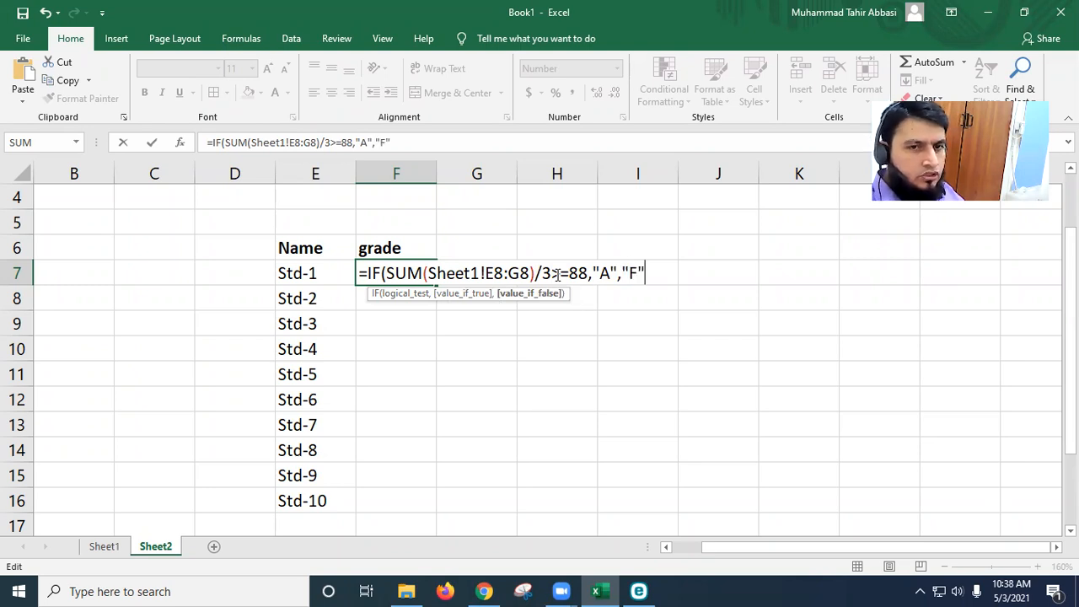
text("))
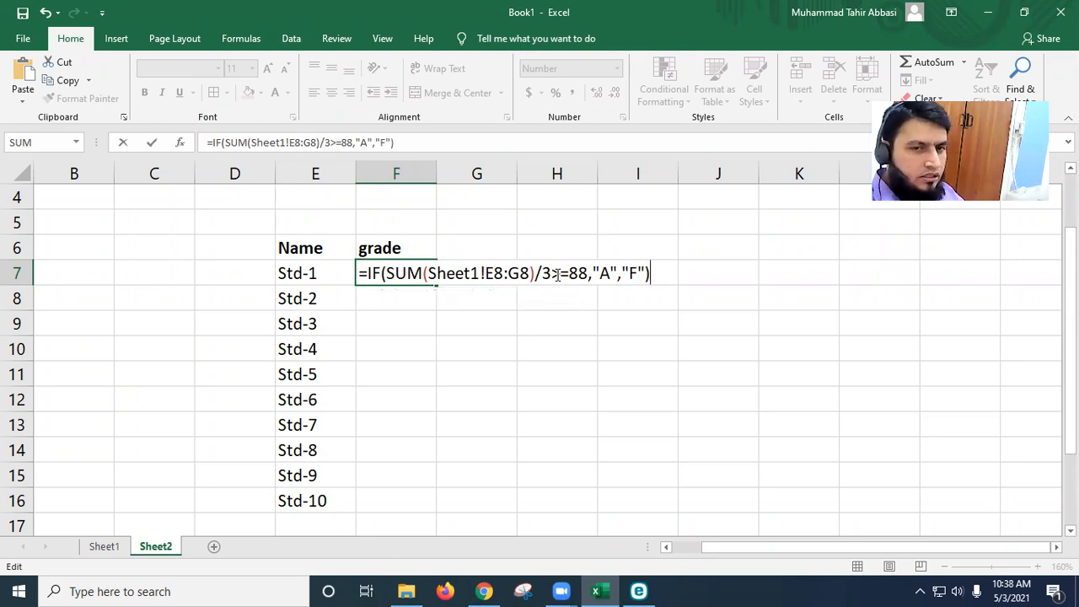
key(Return)
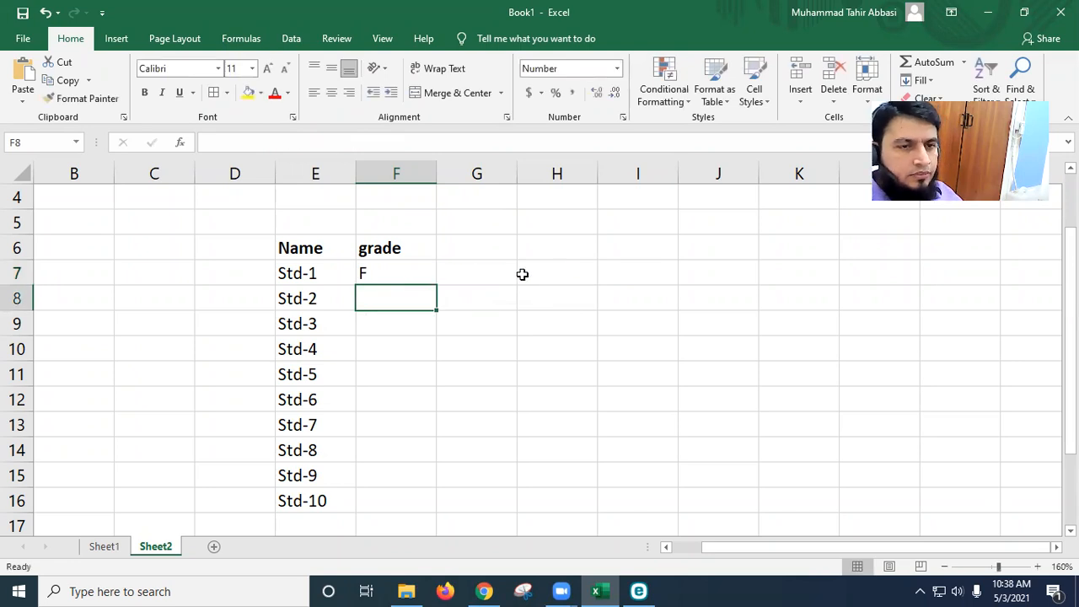
click(383, 278)
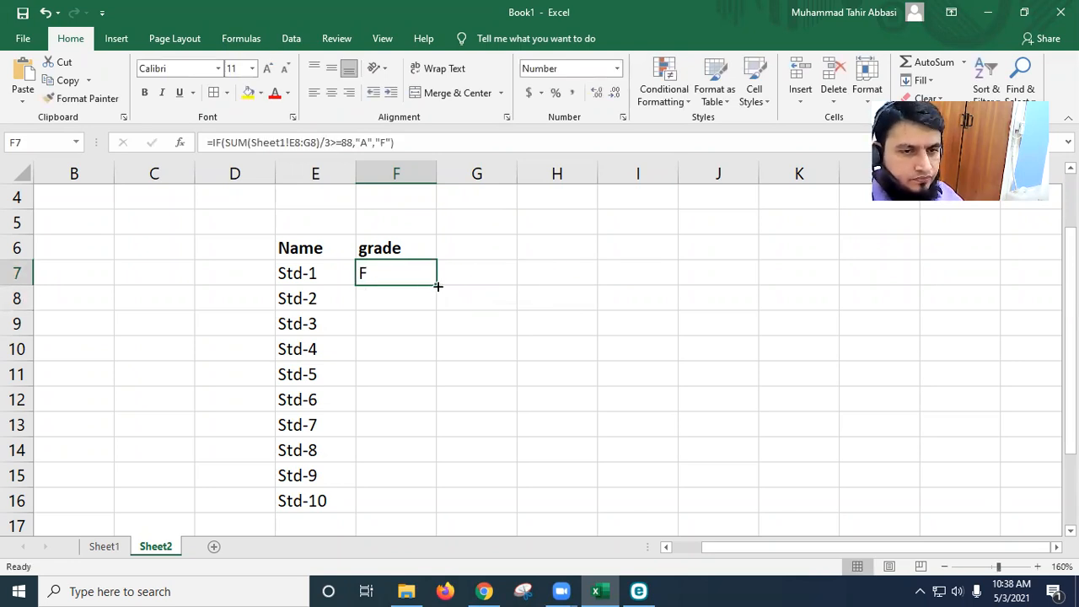
double_click(440, 286)
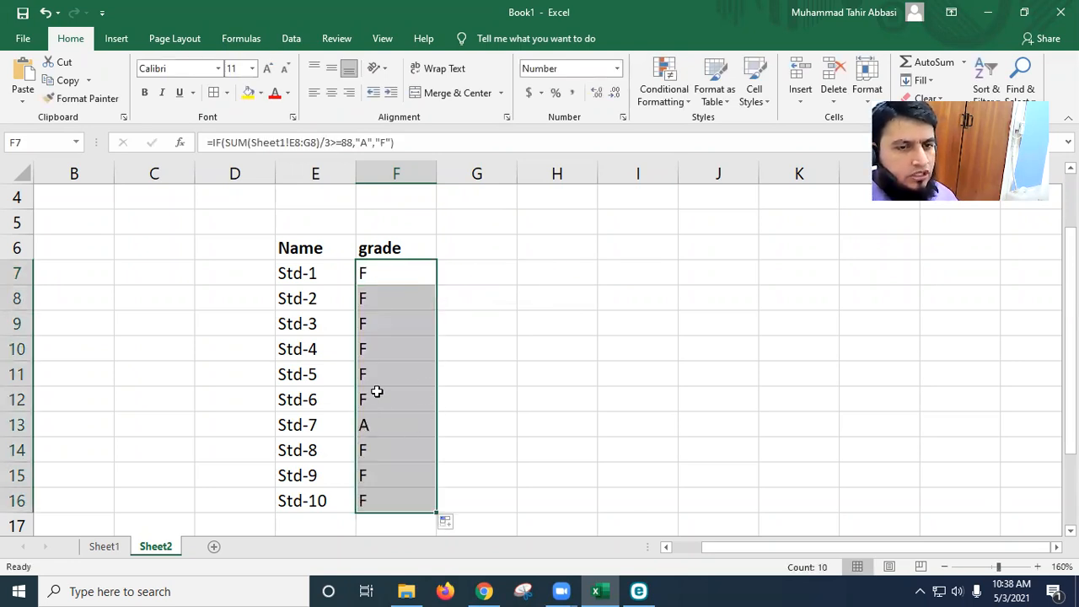
Insert four copies of IF(SUM(Sheet1!E8:G8)/3>=88,"A", before the "F" argument in the F7 formula.
click(373, 273)
double_click(374, 273)
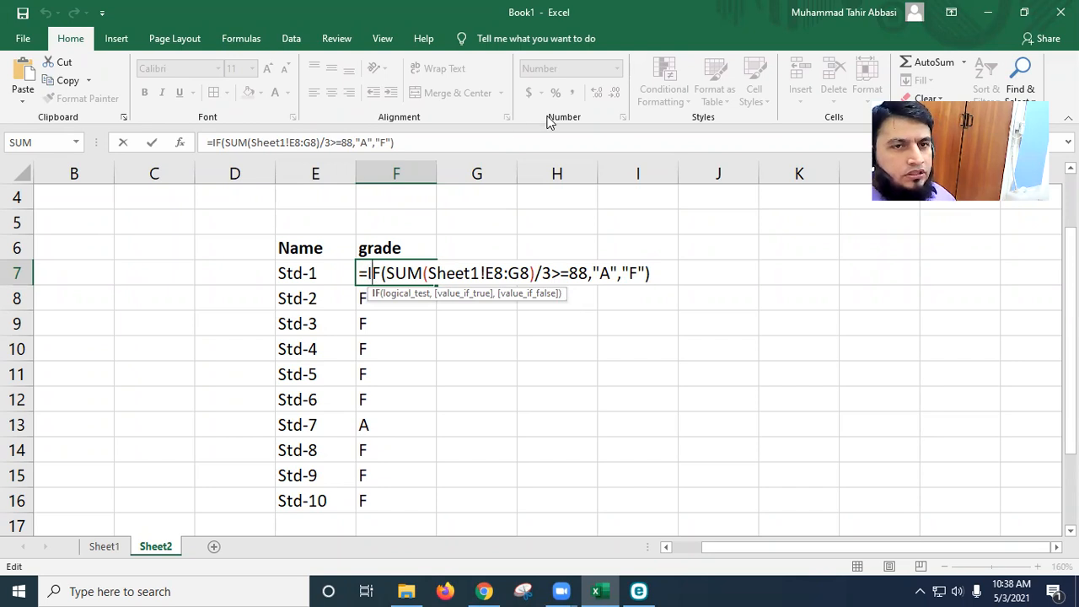
click(422, 270)
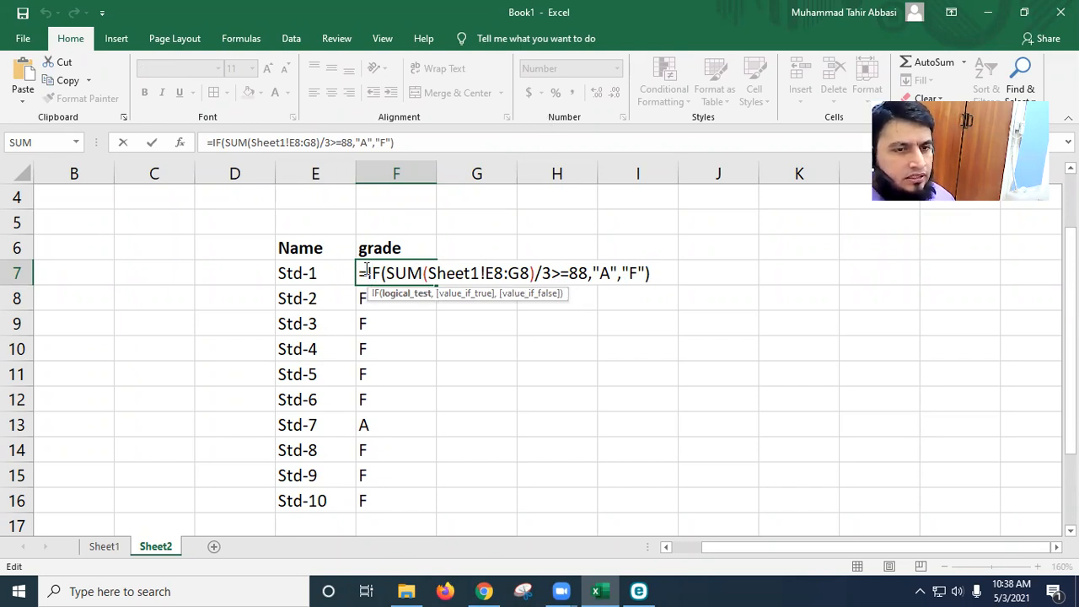
drag(368, 271, 624, 272)
key(ctrl+c)
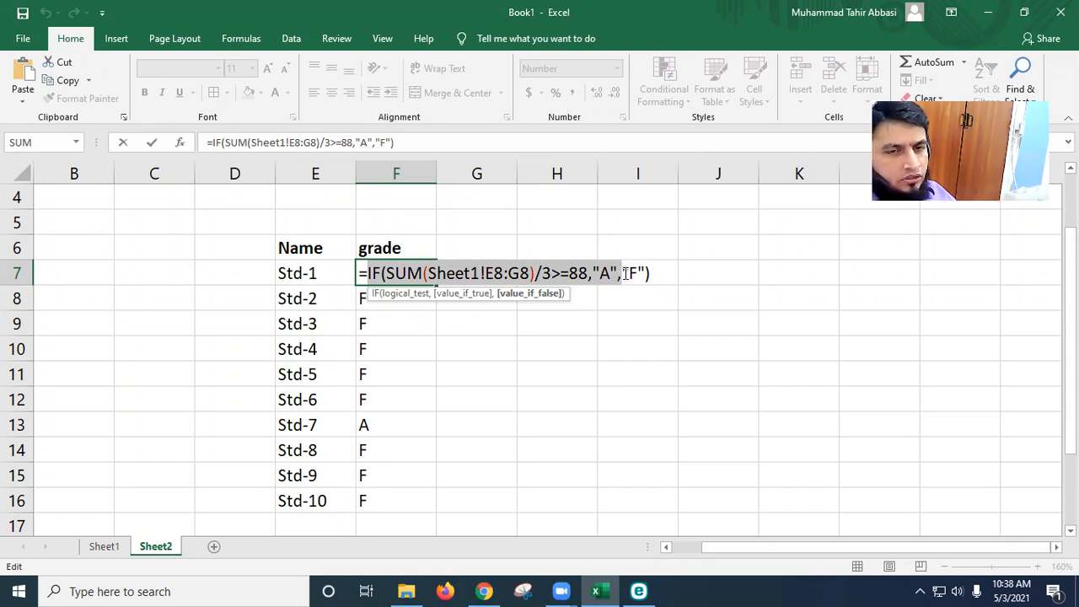
click(623, 274)
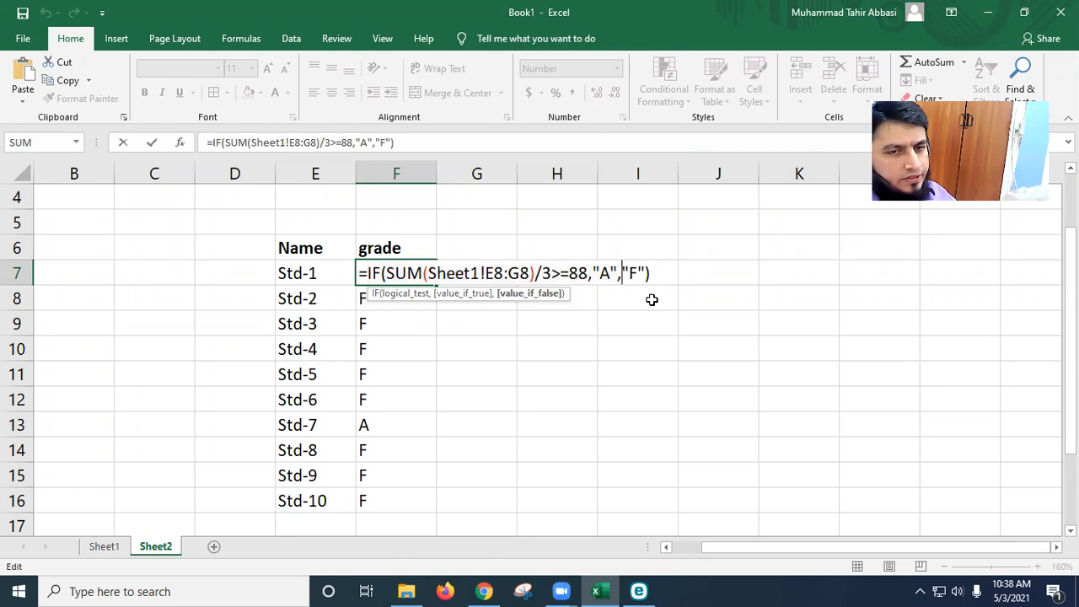
key(ctrl+v)
key(ctrl+v)
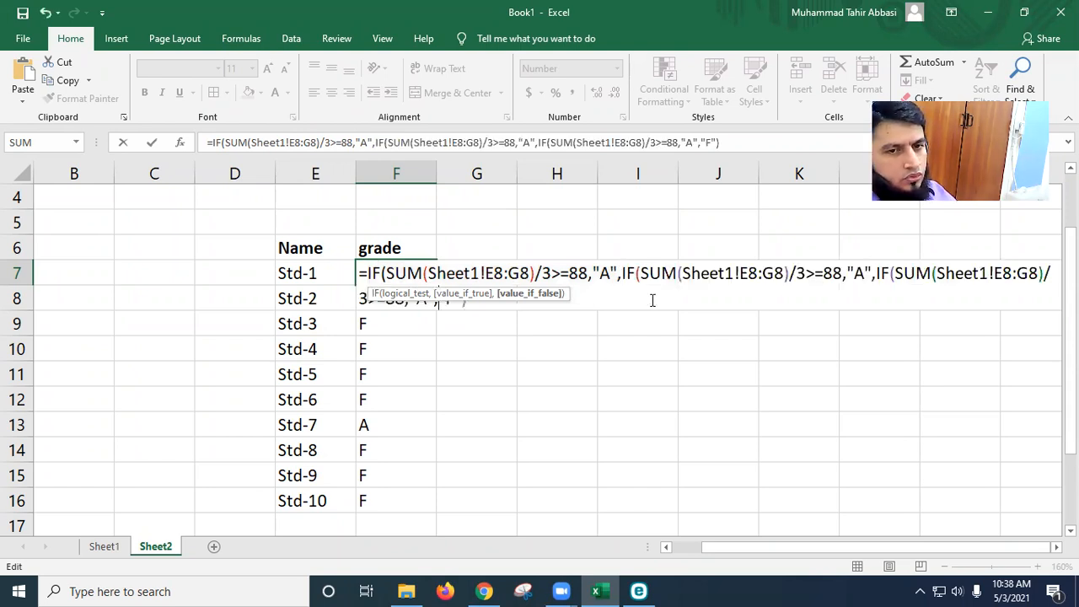
key(ctrl+v)
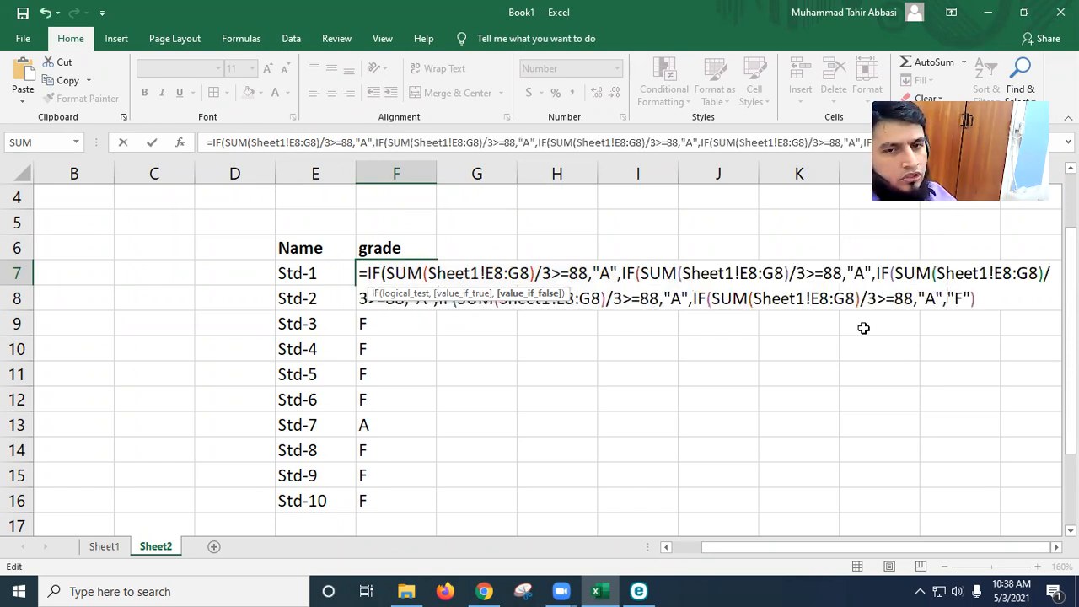
Add four closing parentheses to the nested IF formula in F7 and fill it down to F16.
click(985, 300)
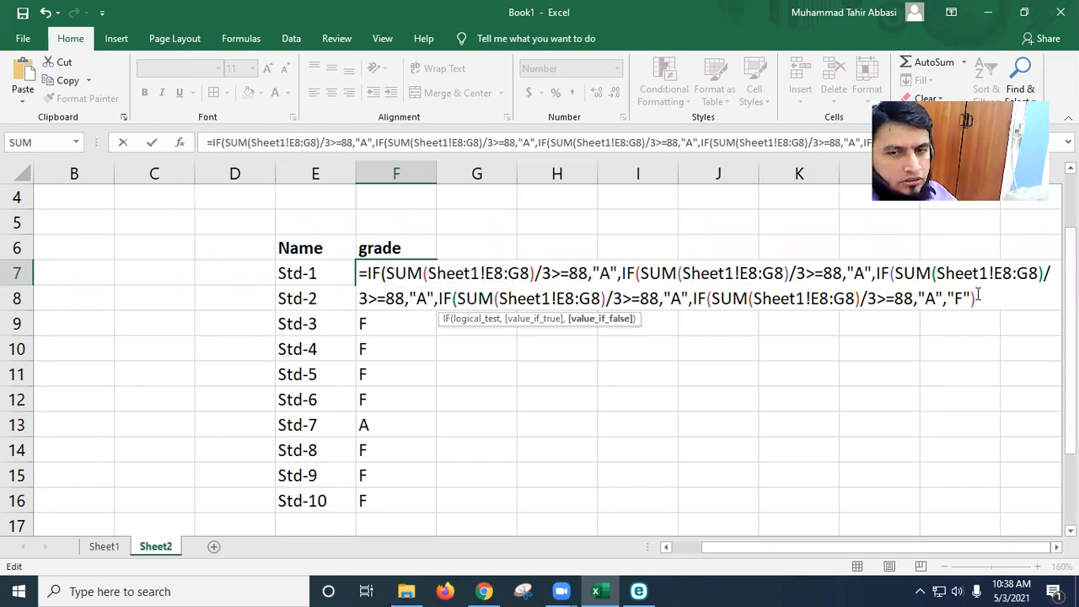
text()))))
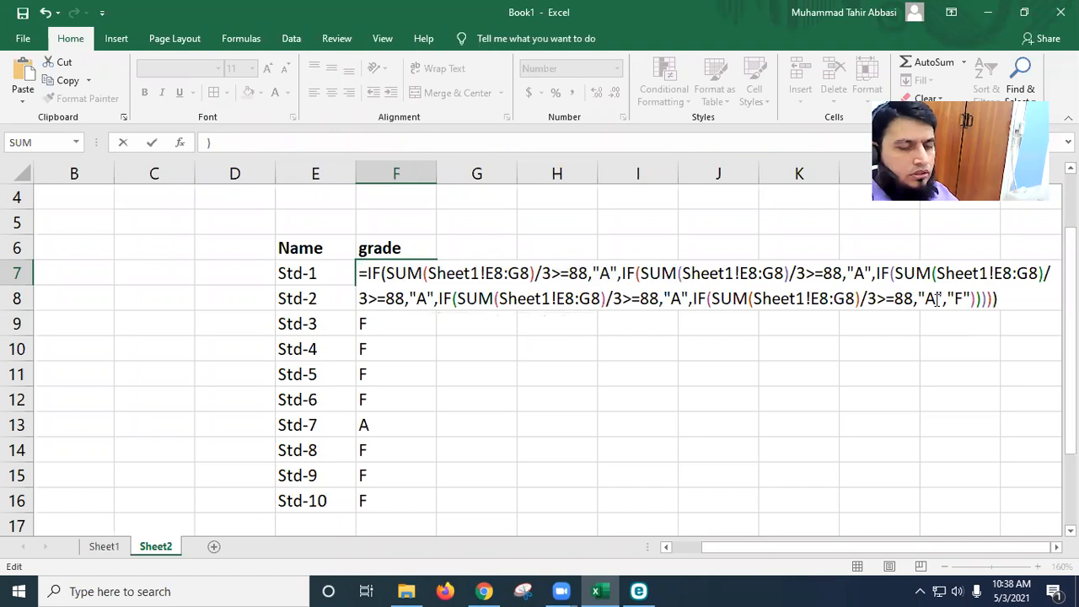
key(Return)
click(374, 273)
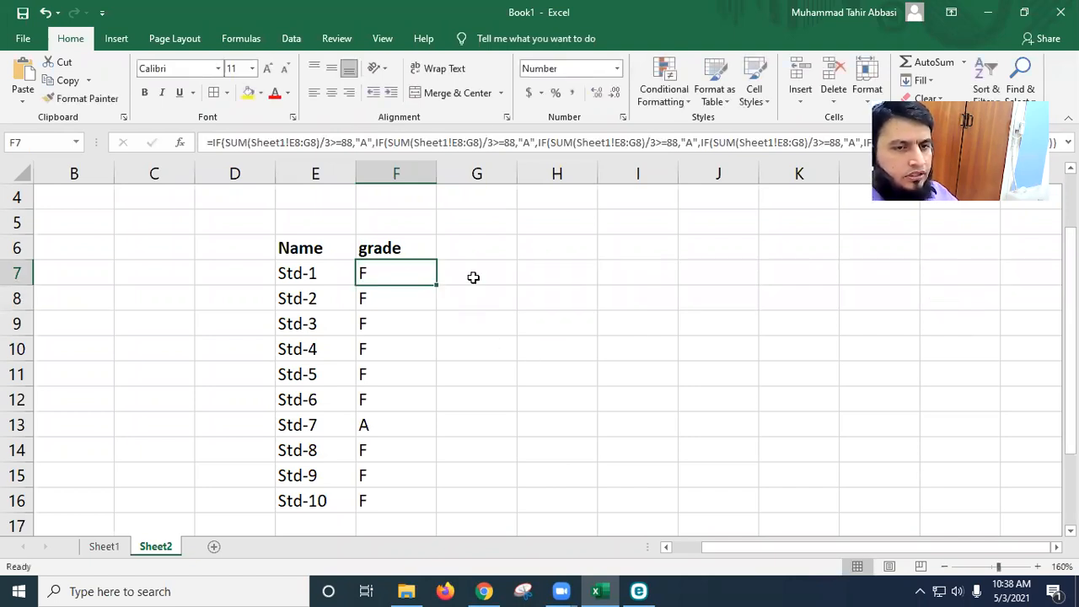
double_click(434, 287)
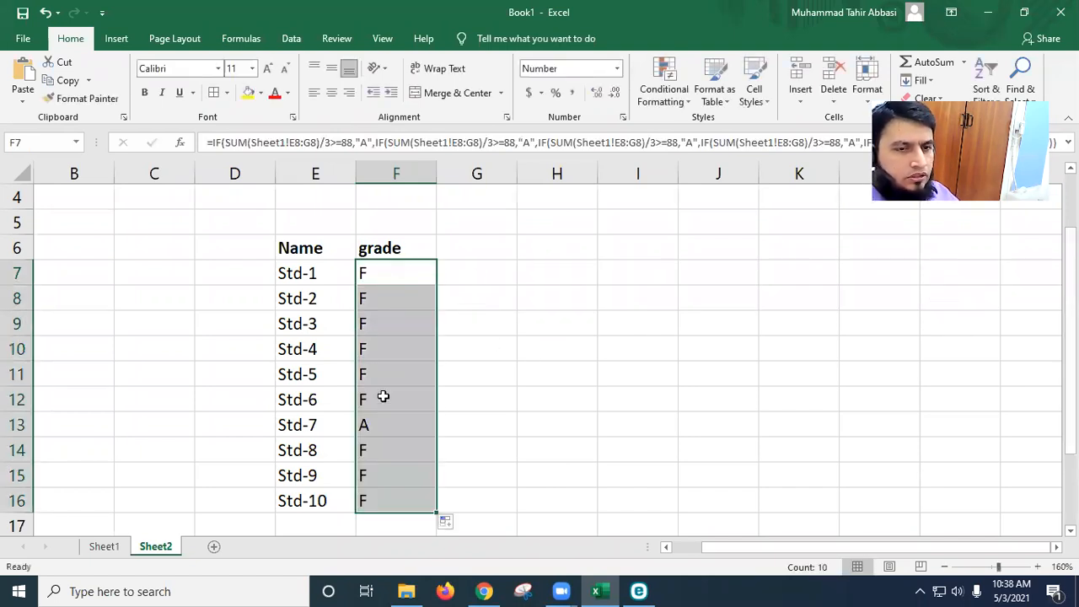
Change the second IF in the F7 formula to the threshold >=81 with the grade "B+".
click(411, 274)
double_click(411, 274)
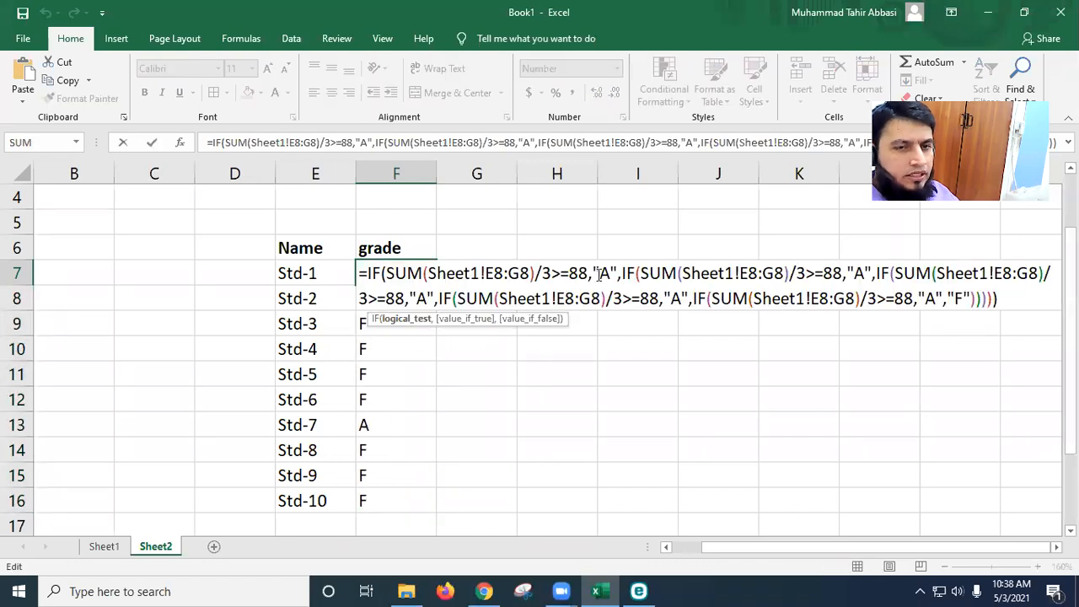
click(840, 273)
key(Right)
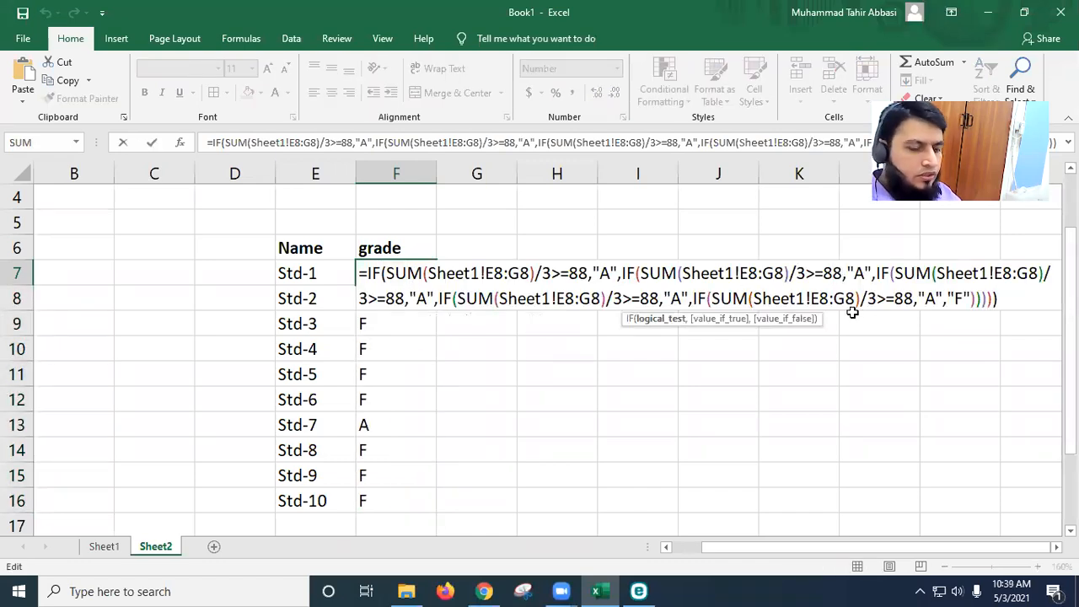
key(BackSpace)
text(1)
key(Right)
key(Right)
key(Right)
key(BackSpace)
text(b+)
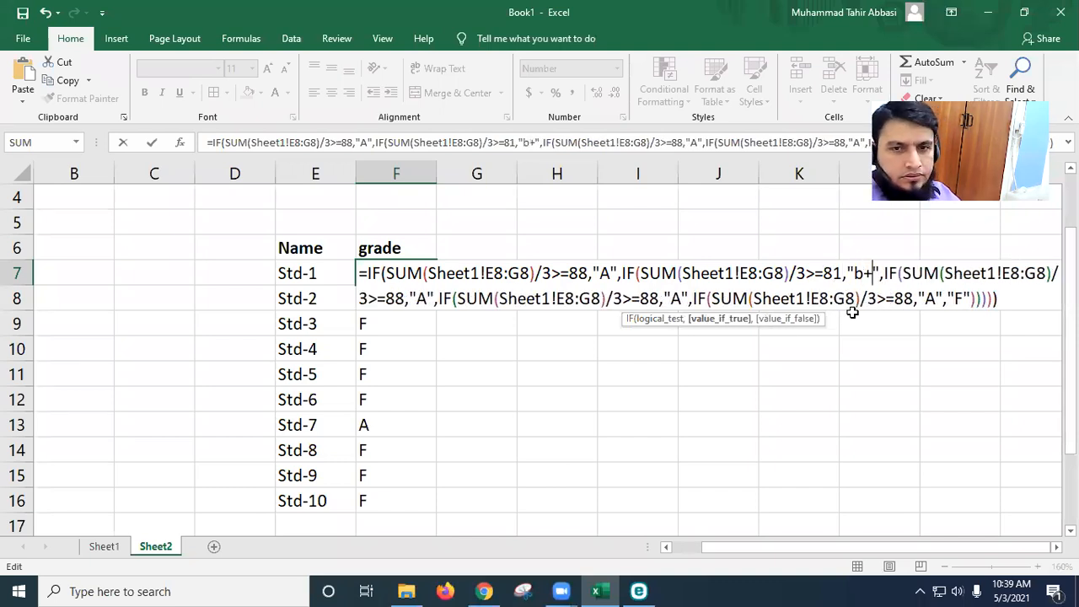
key(BackSpace)
key(BackSpace)
text(B)
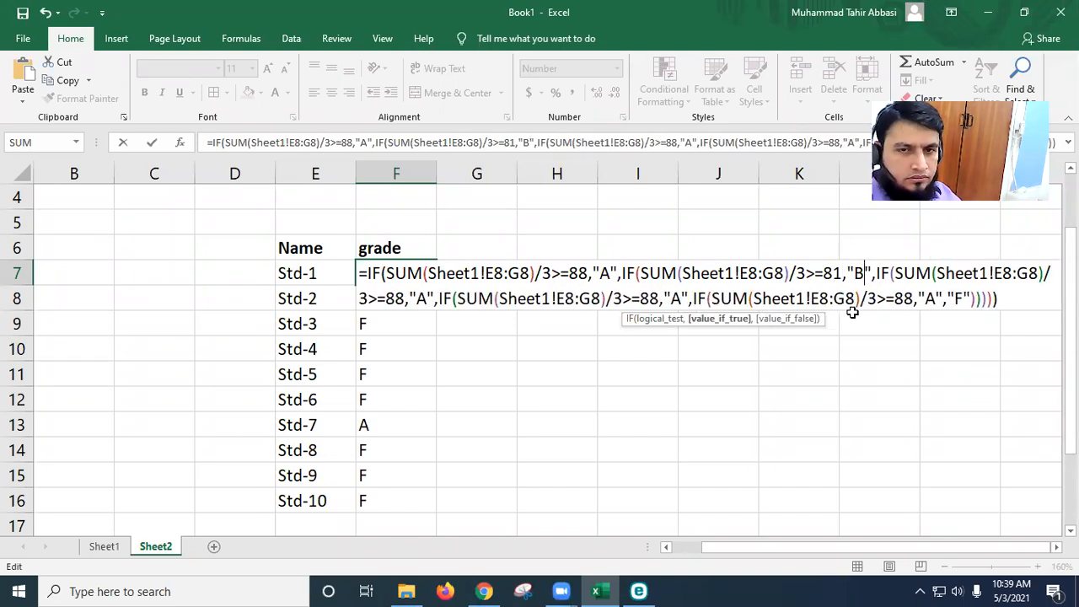
text(+)
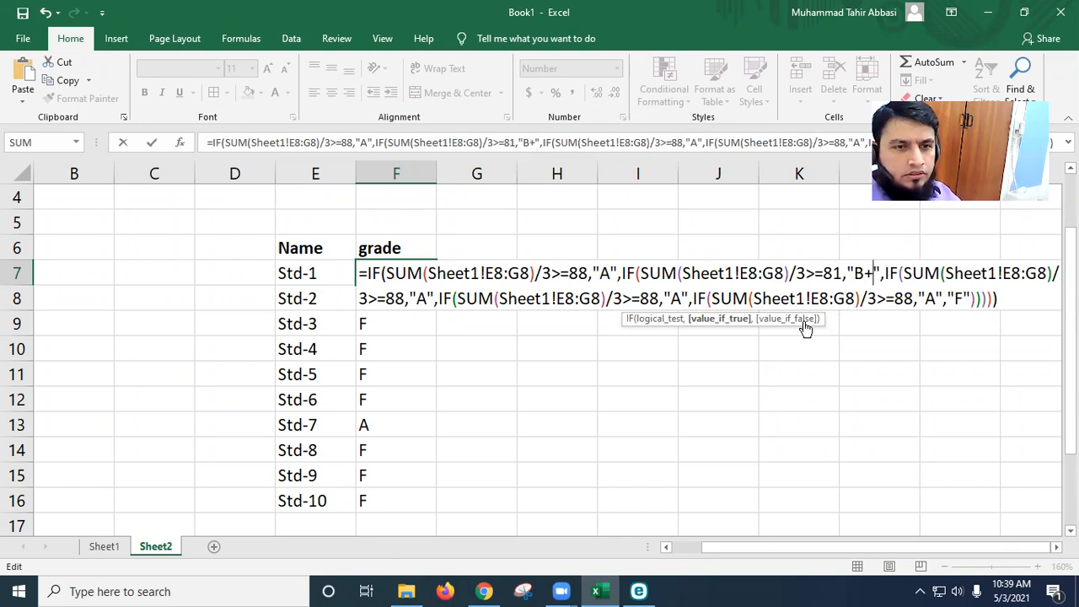
Change the third IF in the F7 formula to the threshold >=74 with the grade "B".
key(Right)
key(Right)
key(Right)
key(Right)
key(Right)
key(Right)
key(Right)
key(Right)
key(Right)
key(Right)
key(Right)
key(Right)
key(Right)
key(Right)
key(Right)
key(Right)
key(Right)
key(Right)
key(Right)
key(Right)
key(Right)
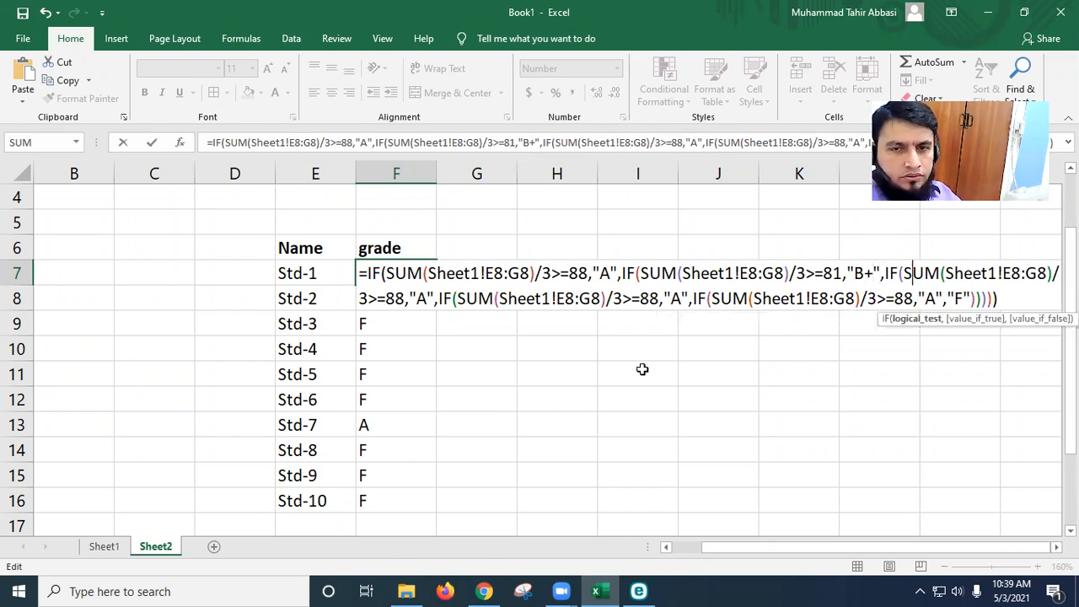
key(Left)
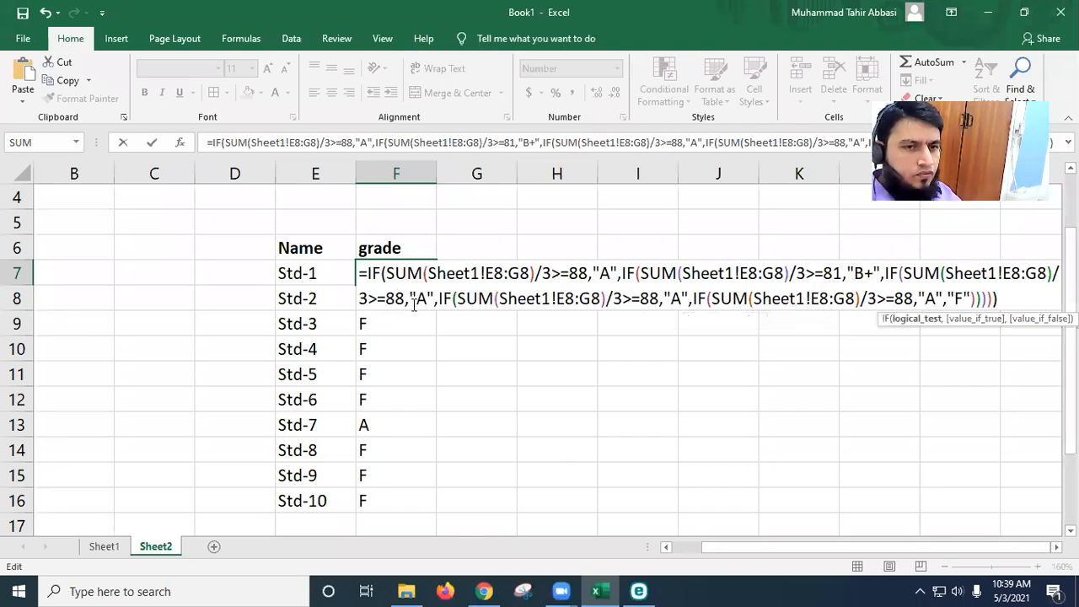
key(BackSpace)
key(BackSpace)
text(74)
key(Right)
key(BackSpace)
text(B)
Change the fourth IF in the F7 formula to the threshold >=67 with the grade "C+".
key(Right)
key(Right)
key(Right)
key(Right)
key(Right)
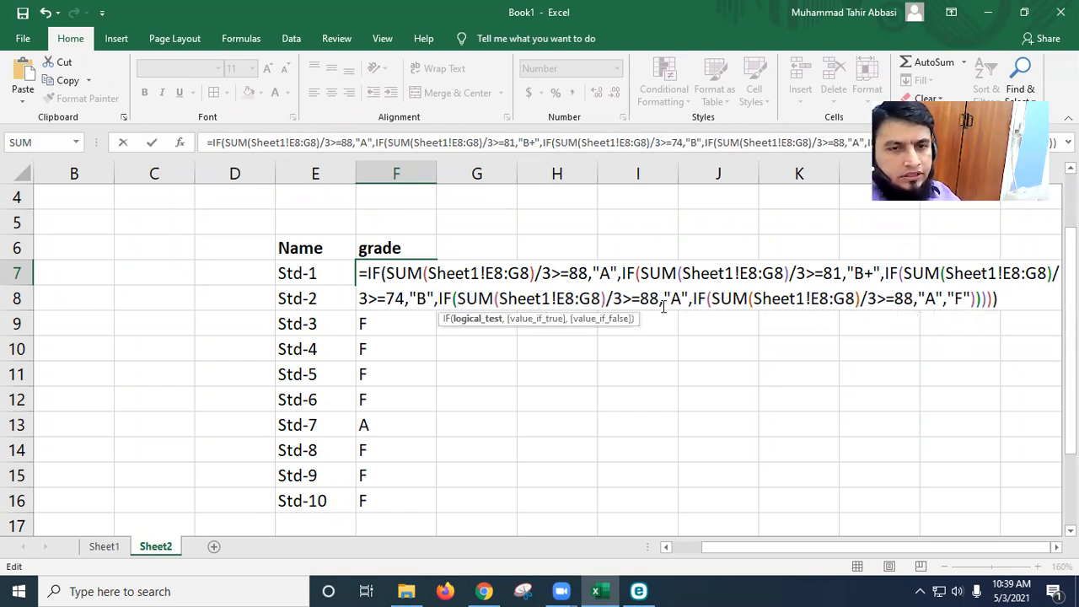
click(656, 301)
key(BackSpace)
key(BackSpace)
text(67)
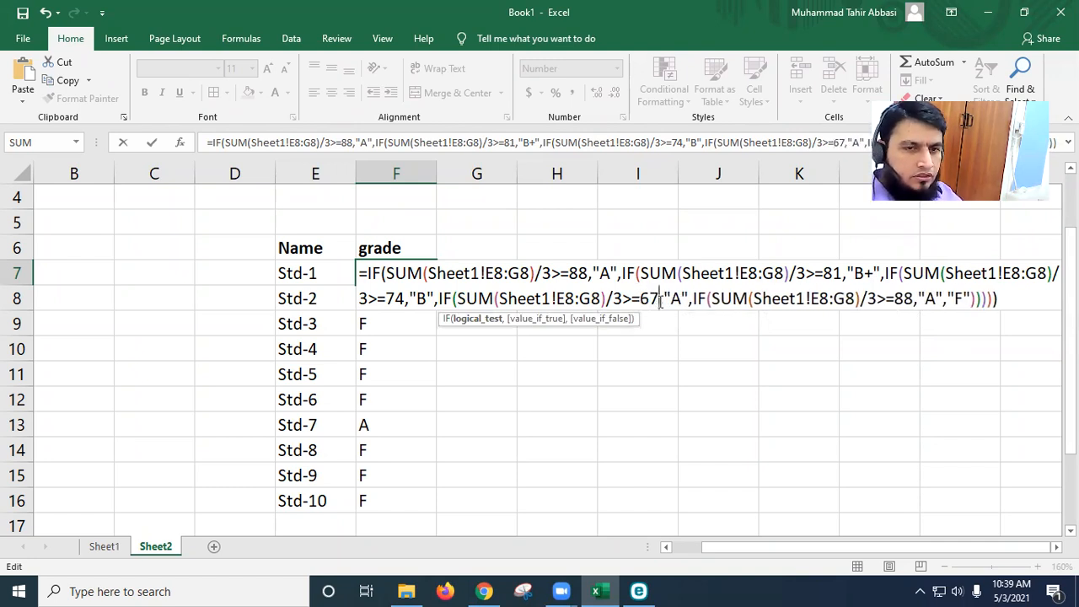
click(684, 300)
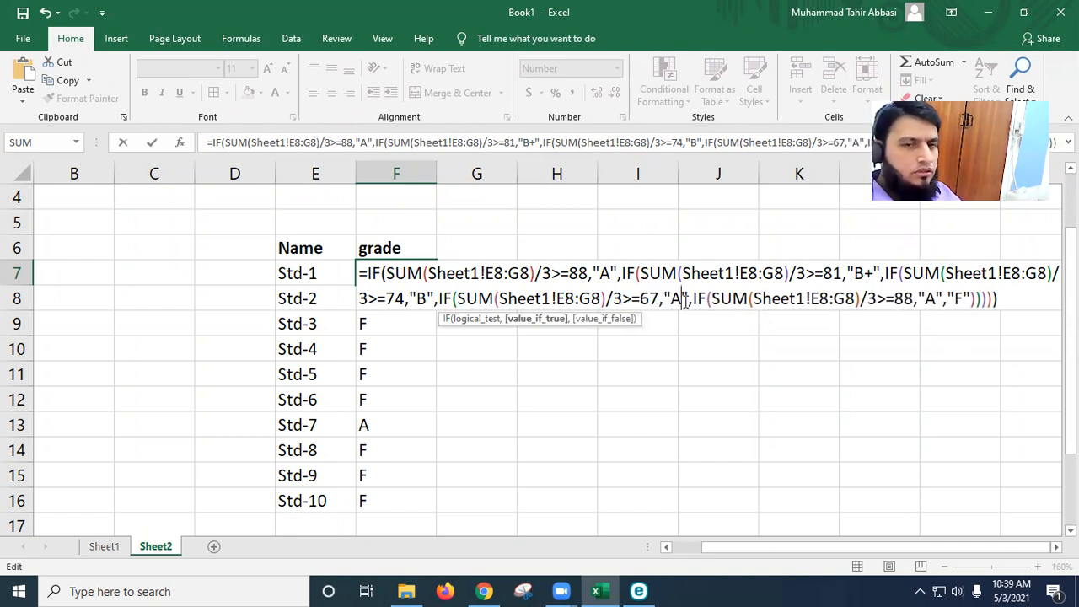
key(BackSpace)
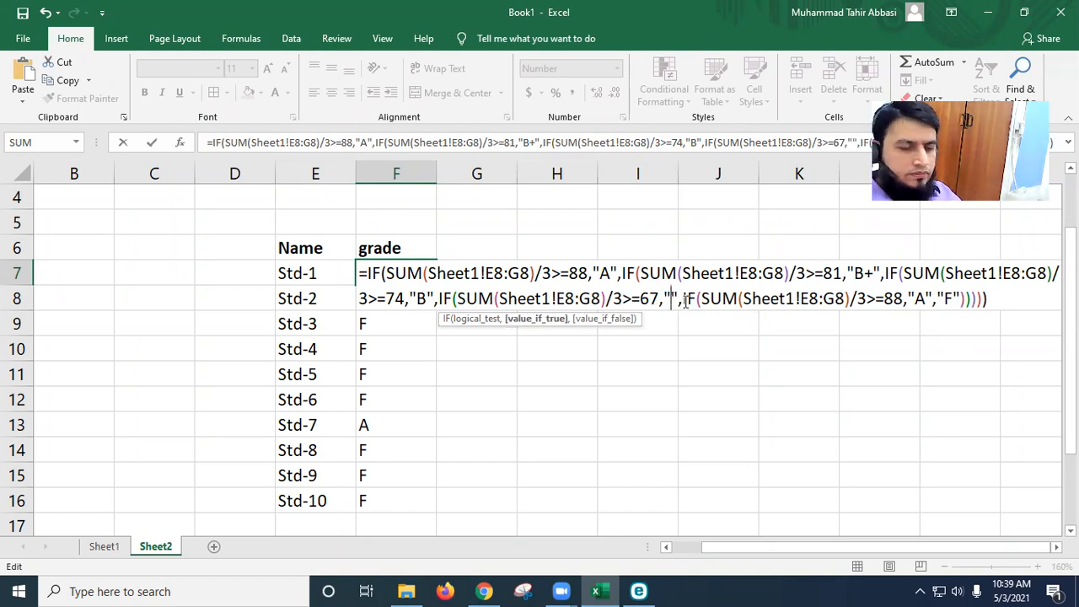
text(C+)
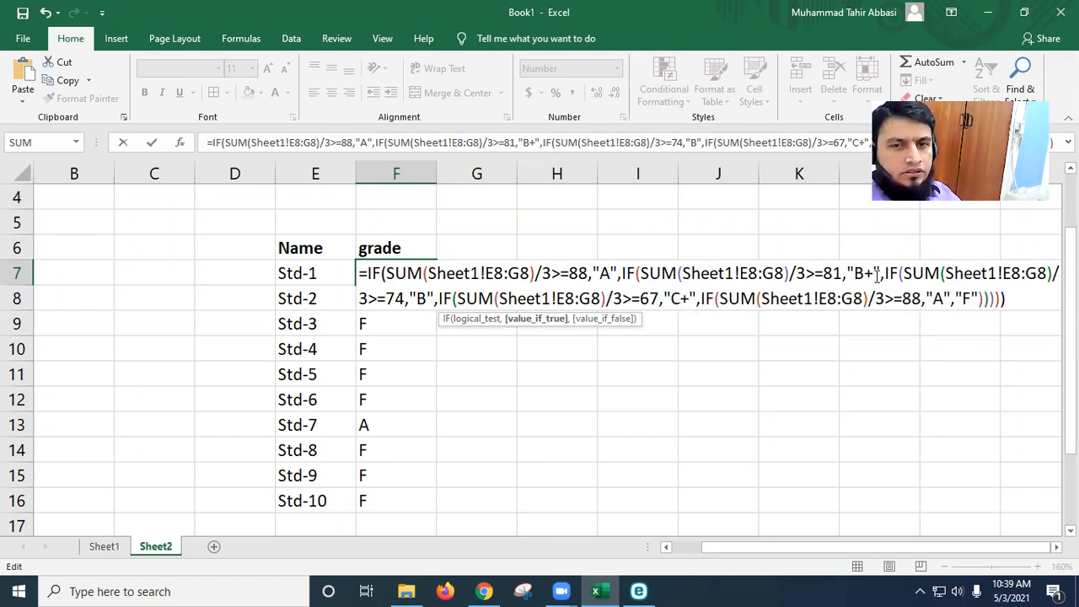
Change the fifth IF in the F7 formula to the threshold >=60 with the grade "C" and commit the formula.
click(923, 299)
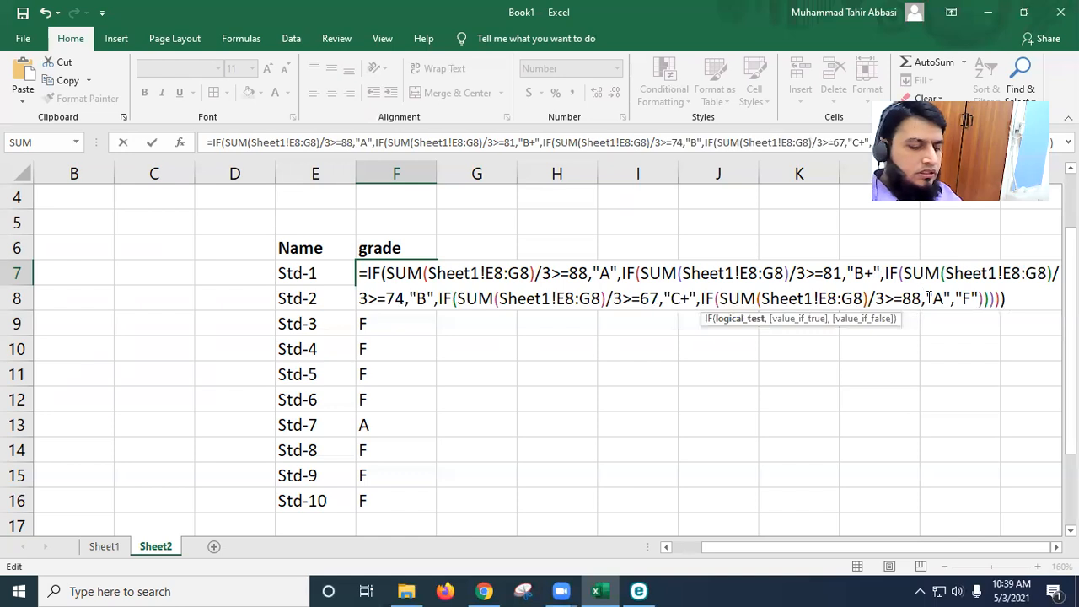
key(BackSpace)
key(BackSpace)
text(60)
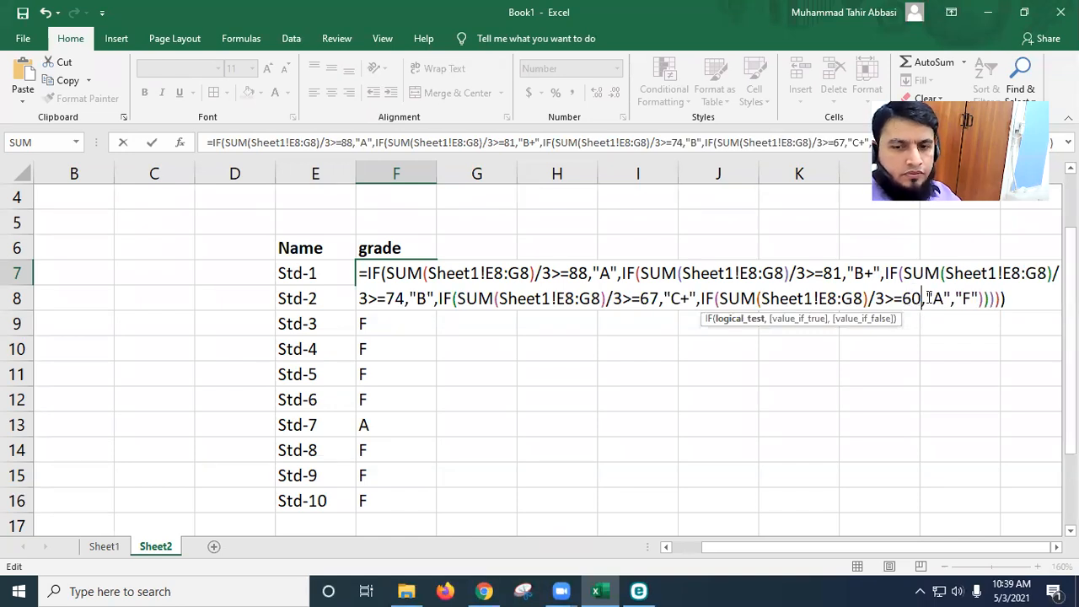
click(945, 298)
key(BackSpace)
text(C)
click(970, 299)
click(1016, 297)
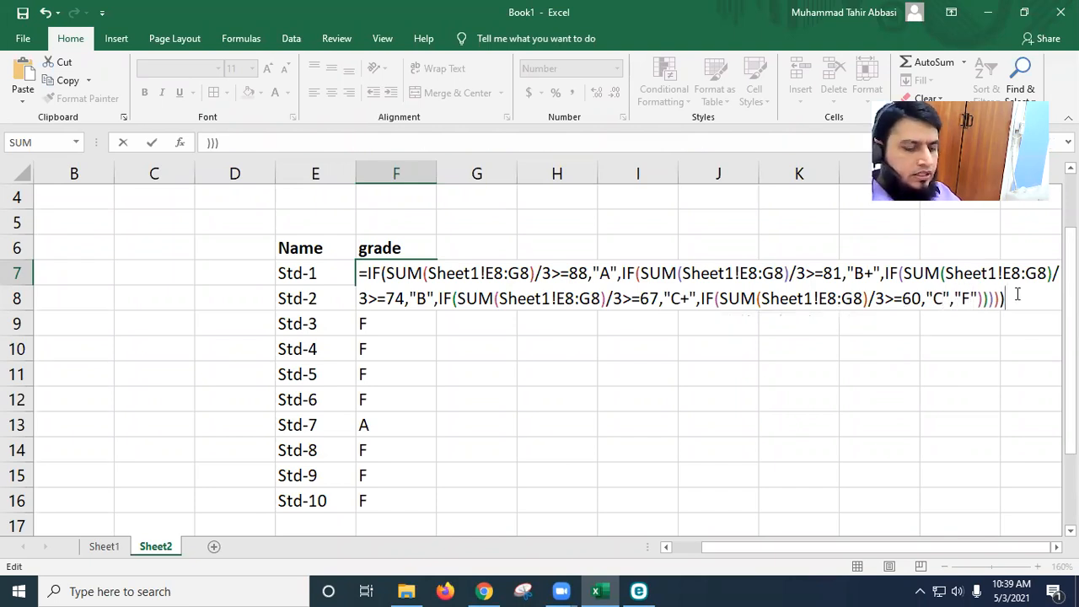
key(Return)
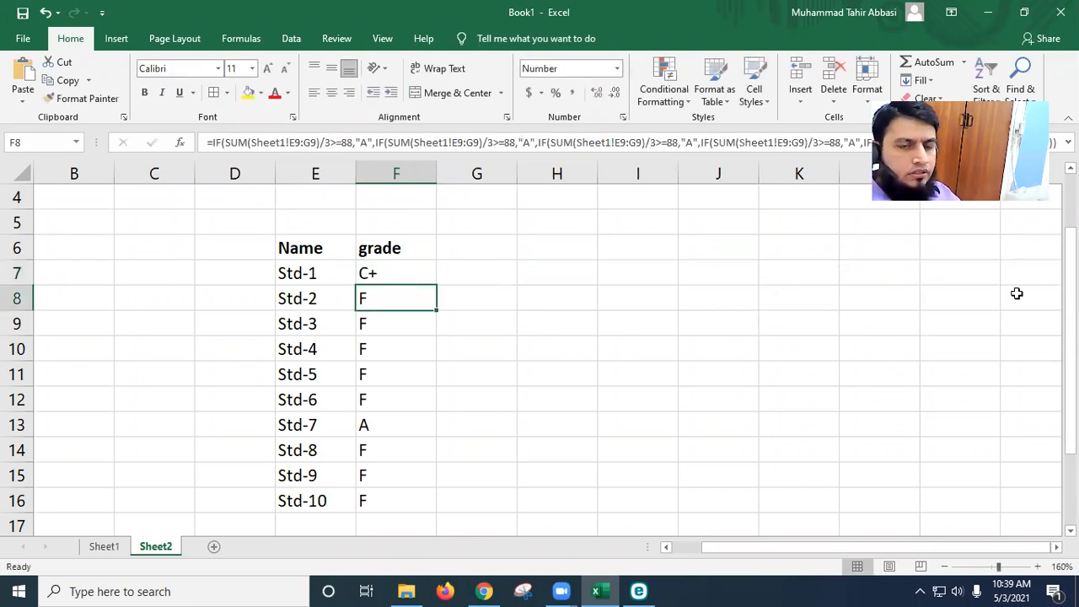
Fill the updated nested IF formula from F7 down to F16 in the grade column.
click(407, 272)
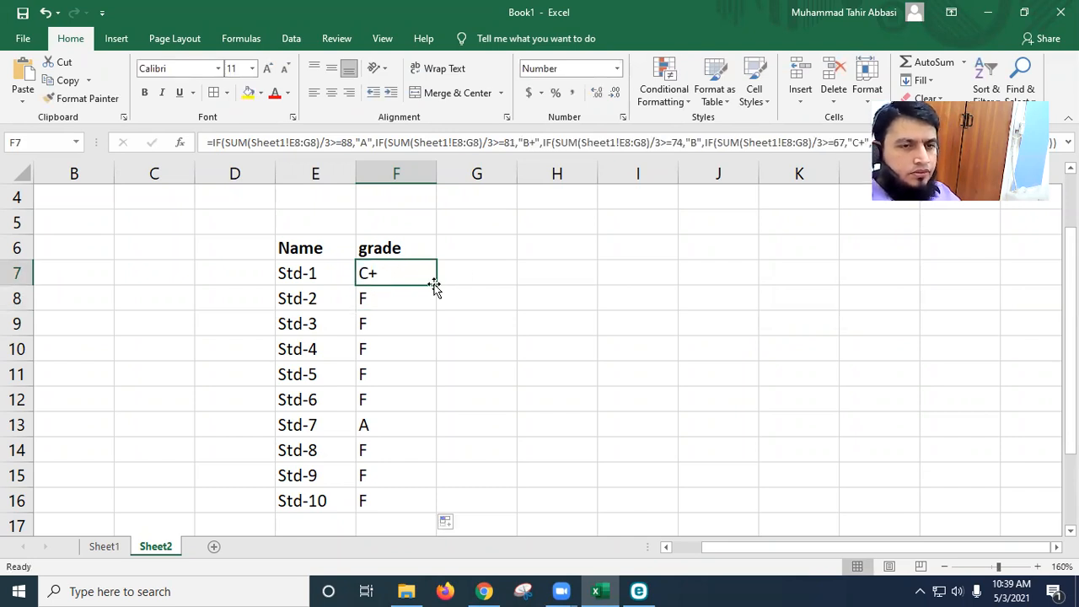
double_click(436, 285)
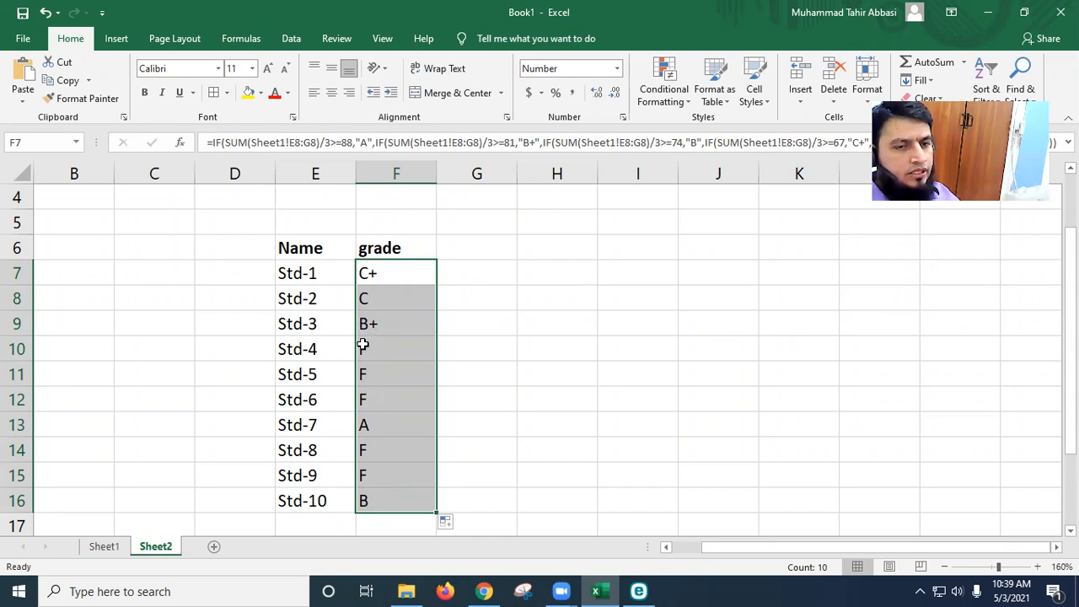
click(489, 276)
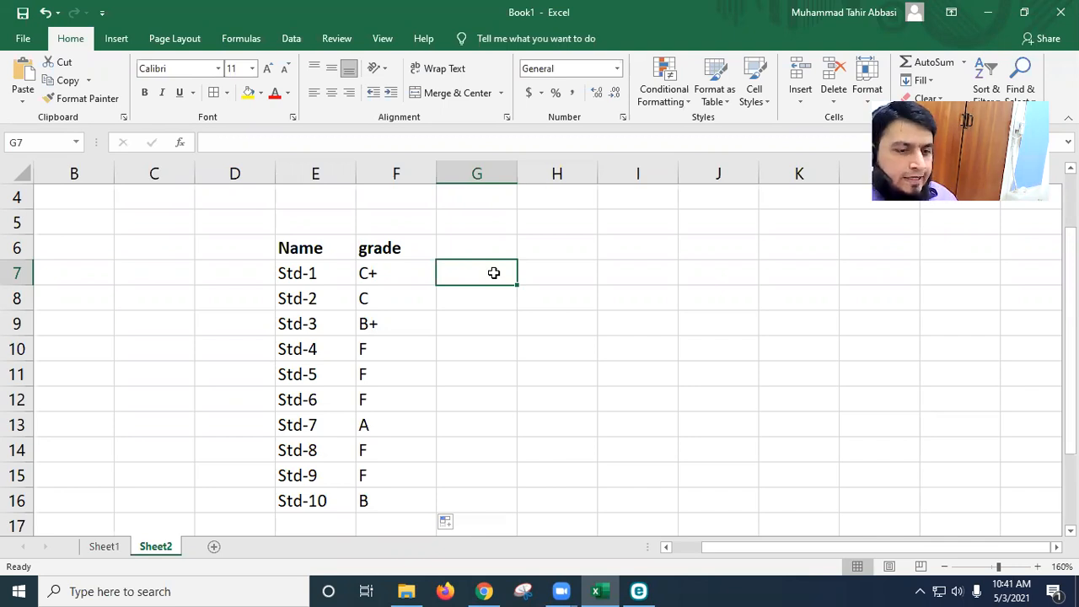
Examine the student results and the grade range table on Sheet1 against the Sheet2 grades.
click(102, 550)
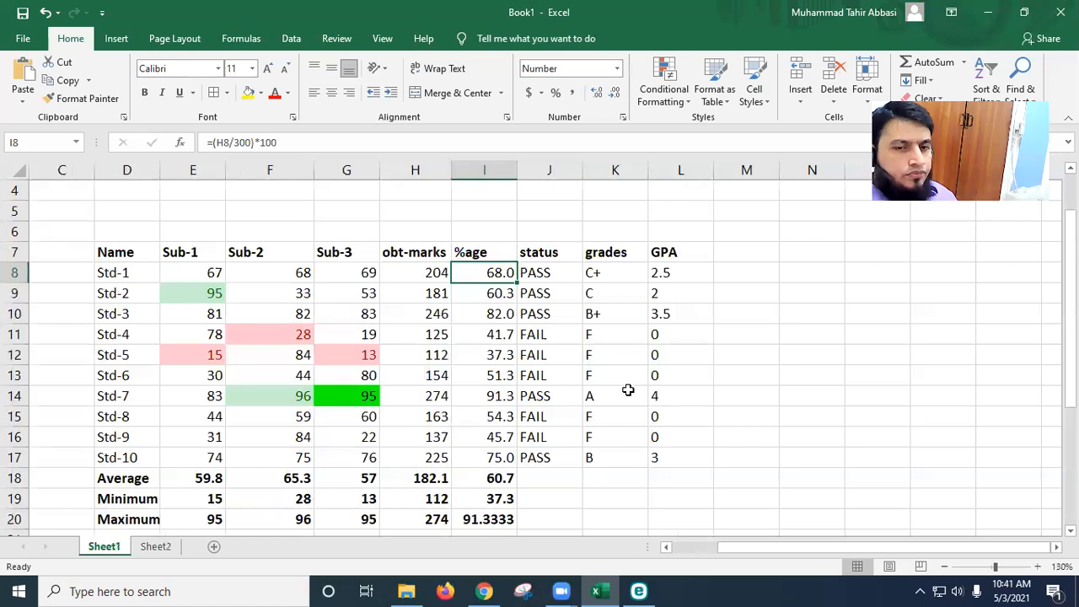
scroll(628, 391, down, 3)
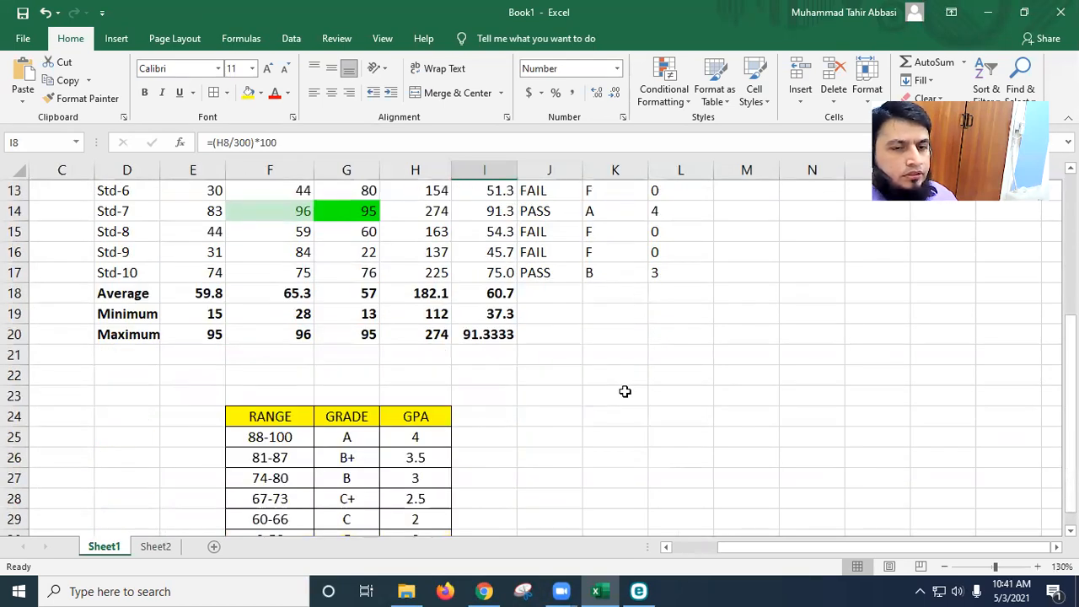
scroll(625, 391, up, 3)
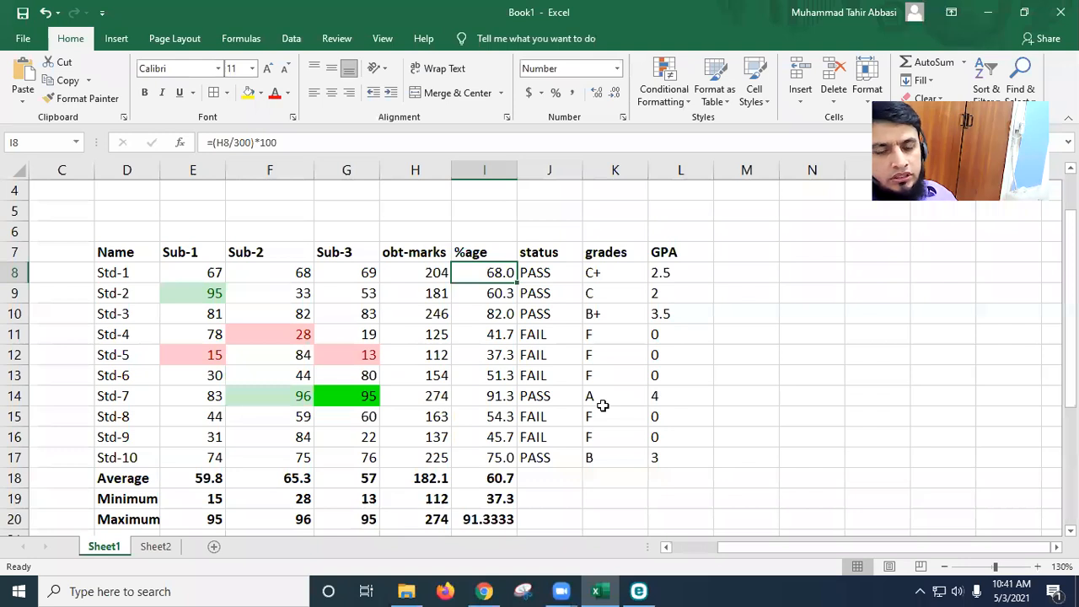